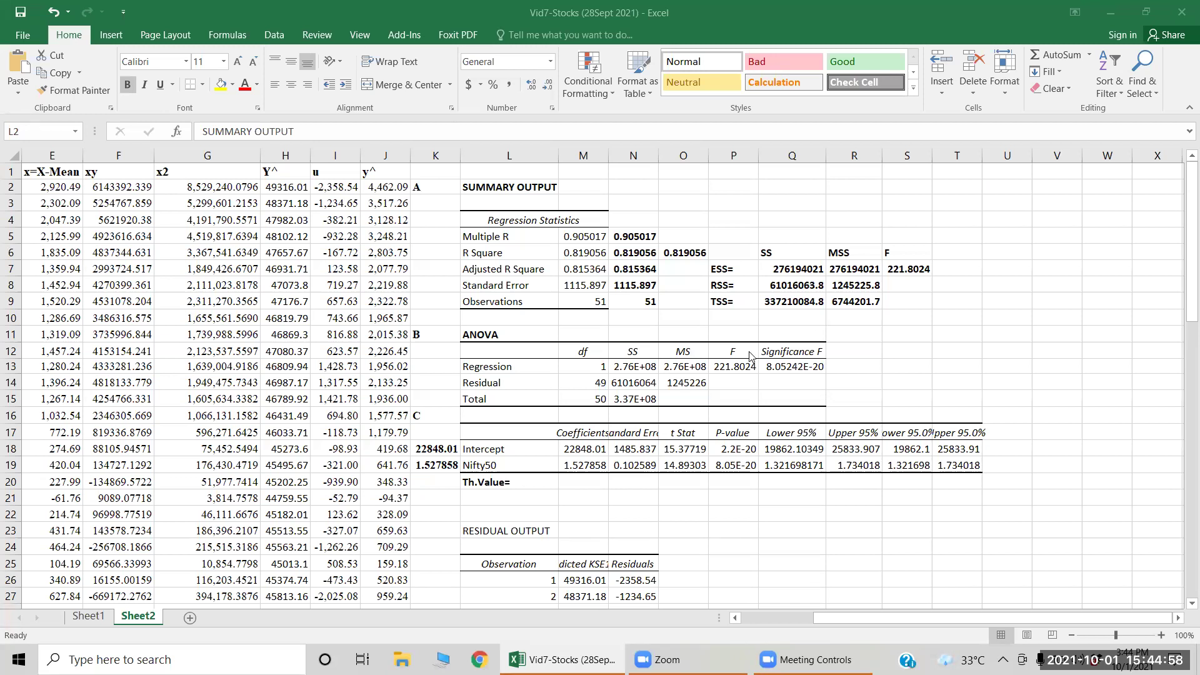
# Examine the regression output's summary statistics, ANOVA table and coefficient table, including the P-value and confidence limit columns.
pyautogui.click(736, 369)
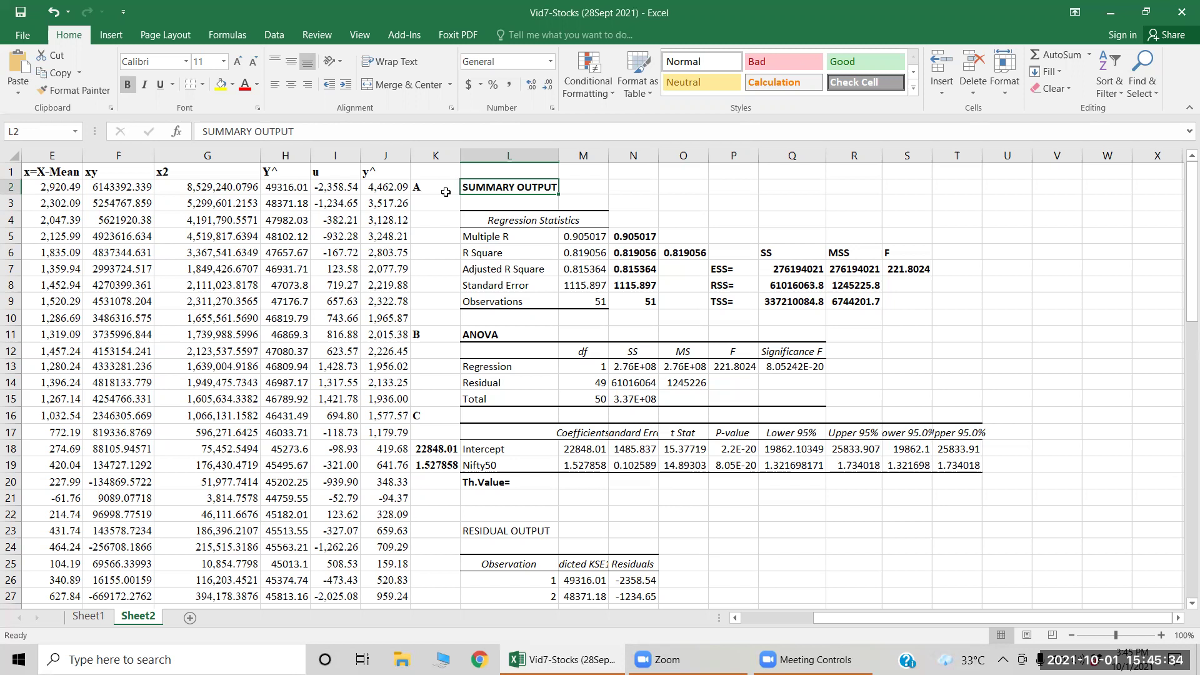
pyautogui.press('Down')
pyautogui.press('Down')
pyautogui.press('Down')
pyautogui.press('Down')
pyautogui.press('Down')
pyautogui.press('Down')
pyautogui.press('Down')
pyautogui.press('Down')
pyautogui.press('Down')
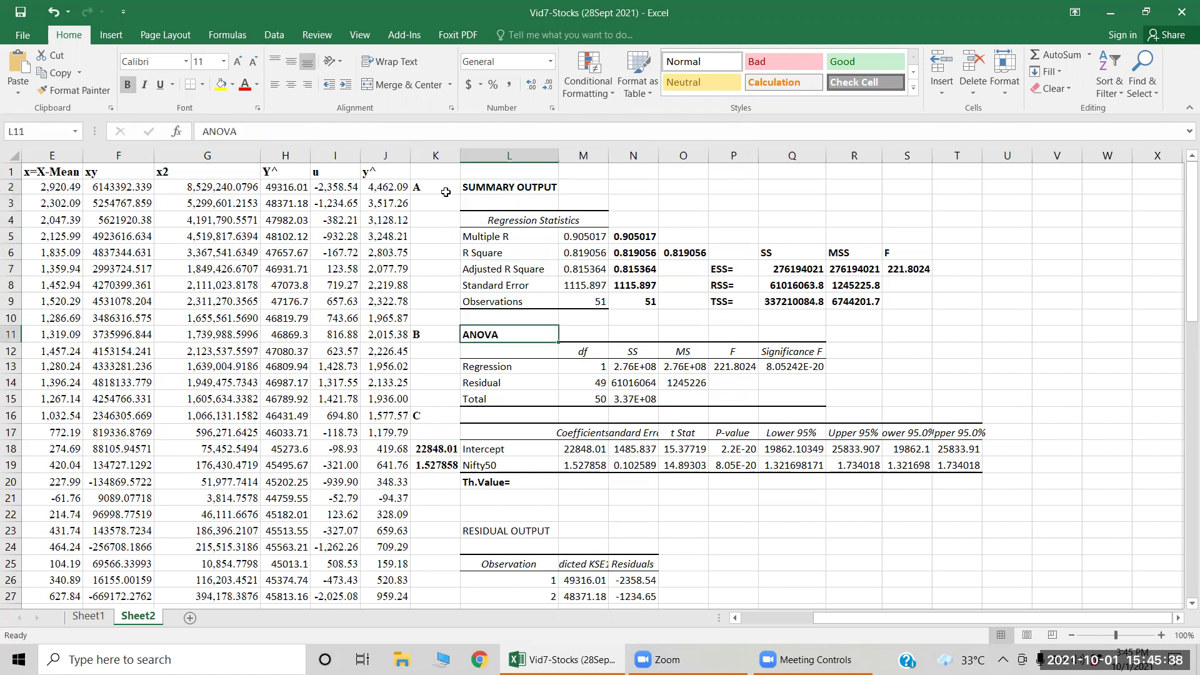
pyautogui.press('Left')
pyautogui.press('Down')
pyautogui.press('Down')
pyautogui.press('Down')
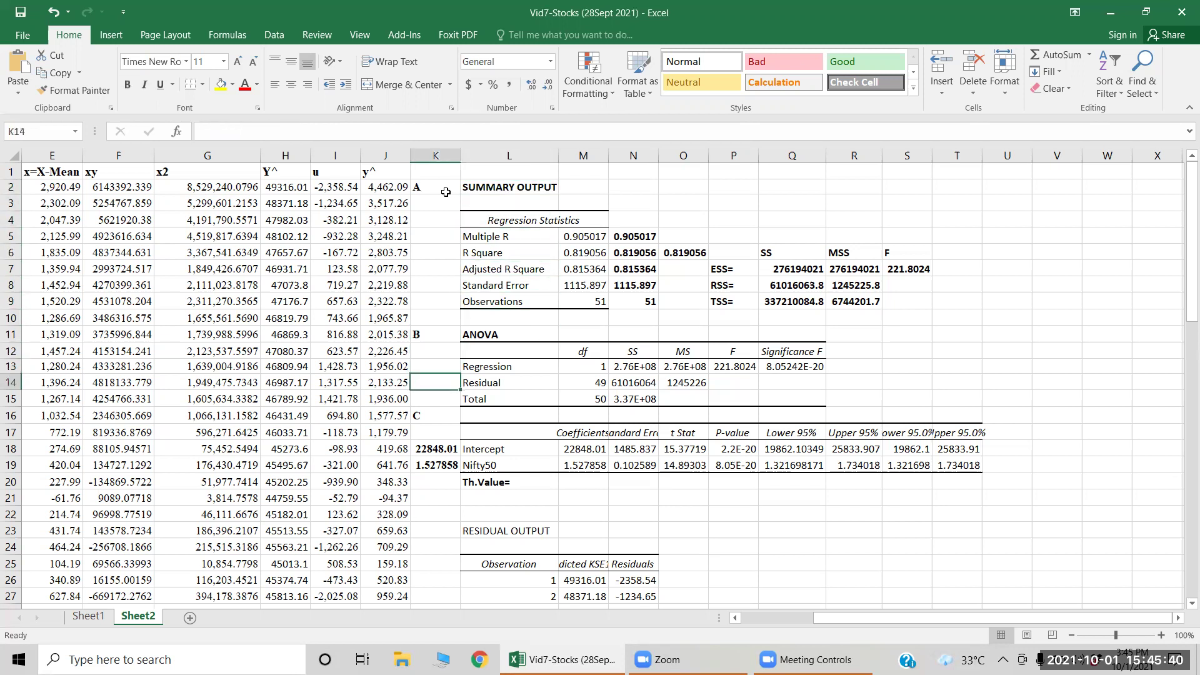
pyautogui.press('Down')
pyautogui.press('Down')
pyautogui.press('Down')
pyautogui.press('Right')
pyautogui.press('Right')
pyautogui.press('Right')
pyautogui.press('Right')
pyautogui.press('Right')
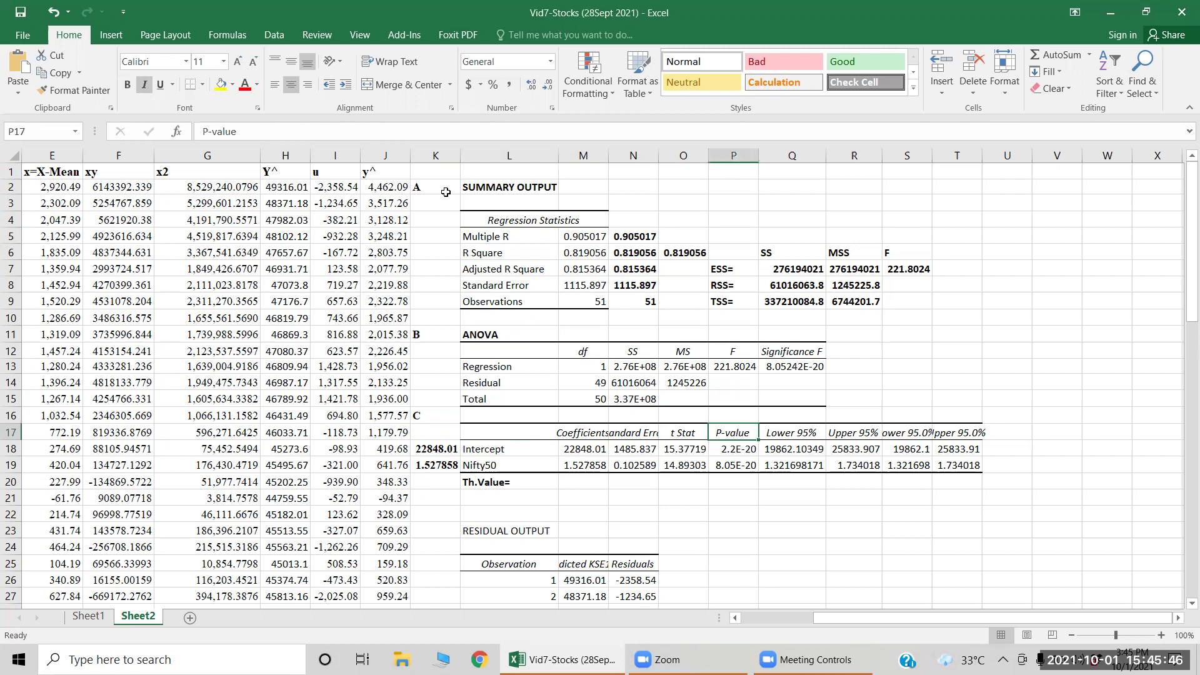
pyautogui.press('Right')
pyautogui.press('Right')
# Apply bold formatting to the empty cells P14:Q15 beneath the ANOVA table's F and Significance F values.
pyautogui.press('Up')
pyautogui.press('Up')
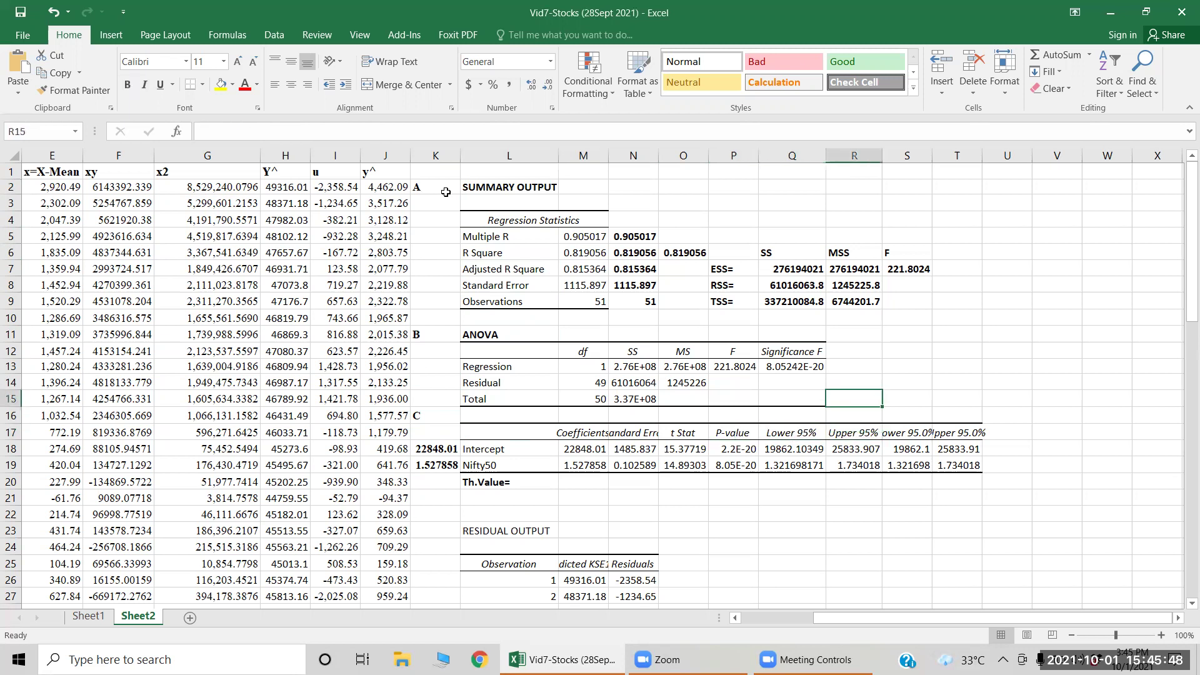
pyautogui.press('Up')
pyautogui.press('Left')
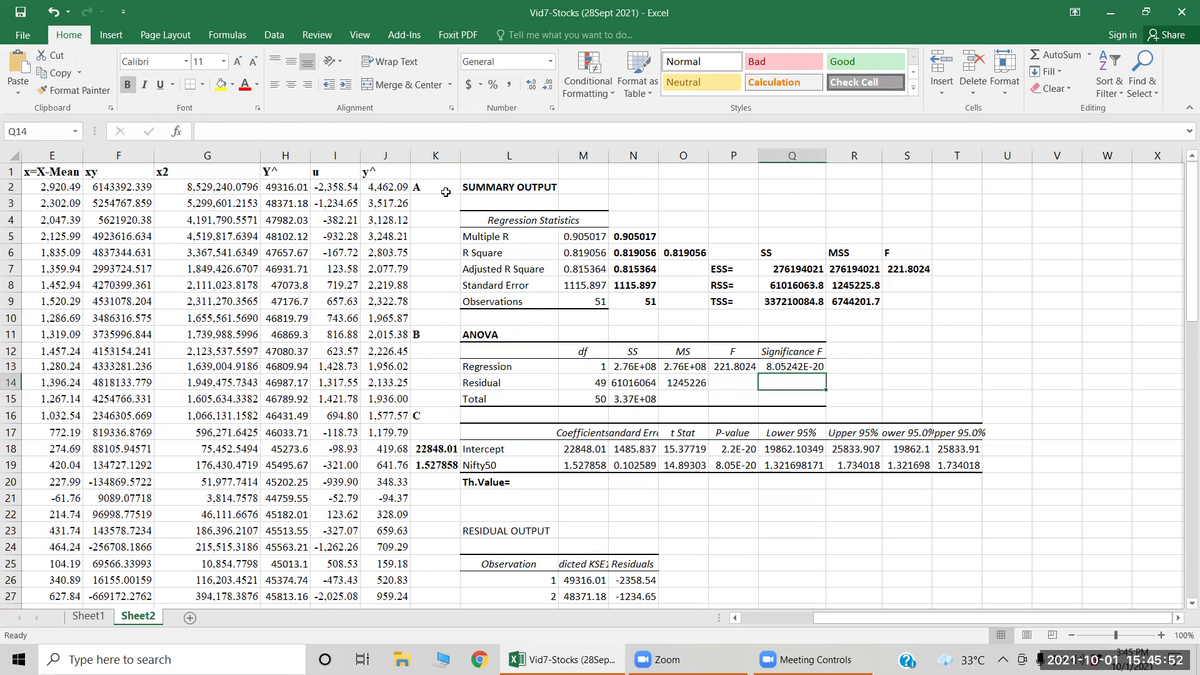
pyautogui.press('Left')
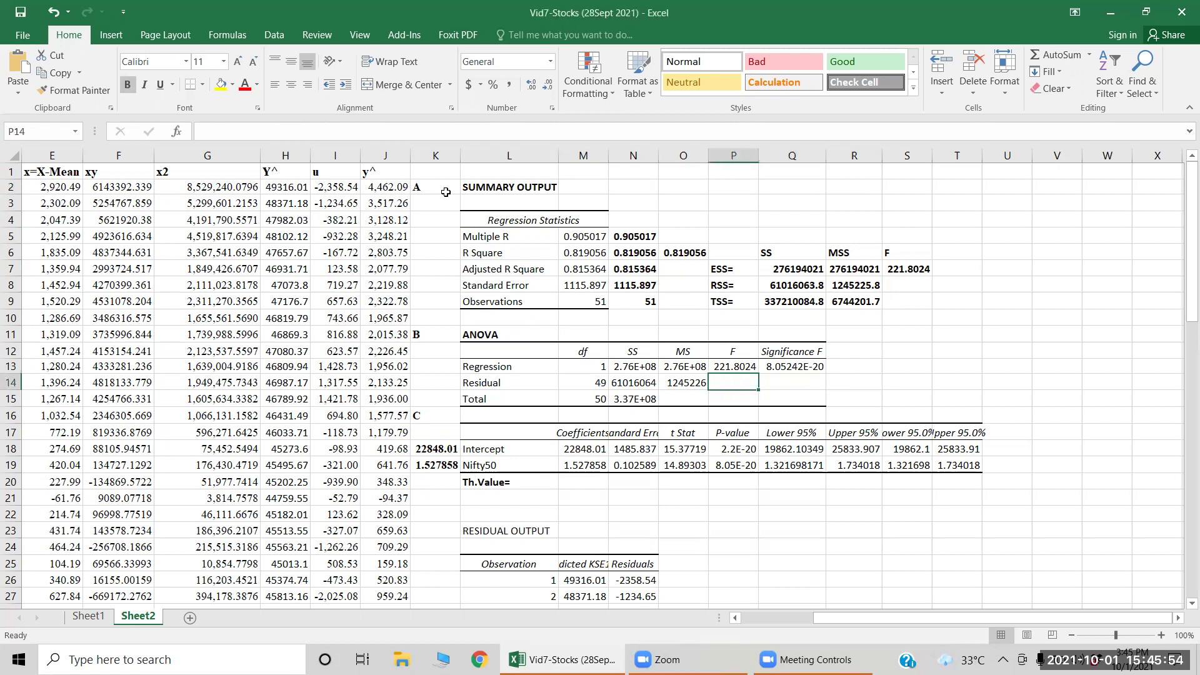
pyautogui.hotkey('shift', 'Right')
pyautogui.hotkey('shift', 'Down')
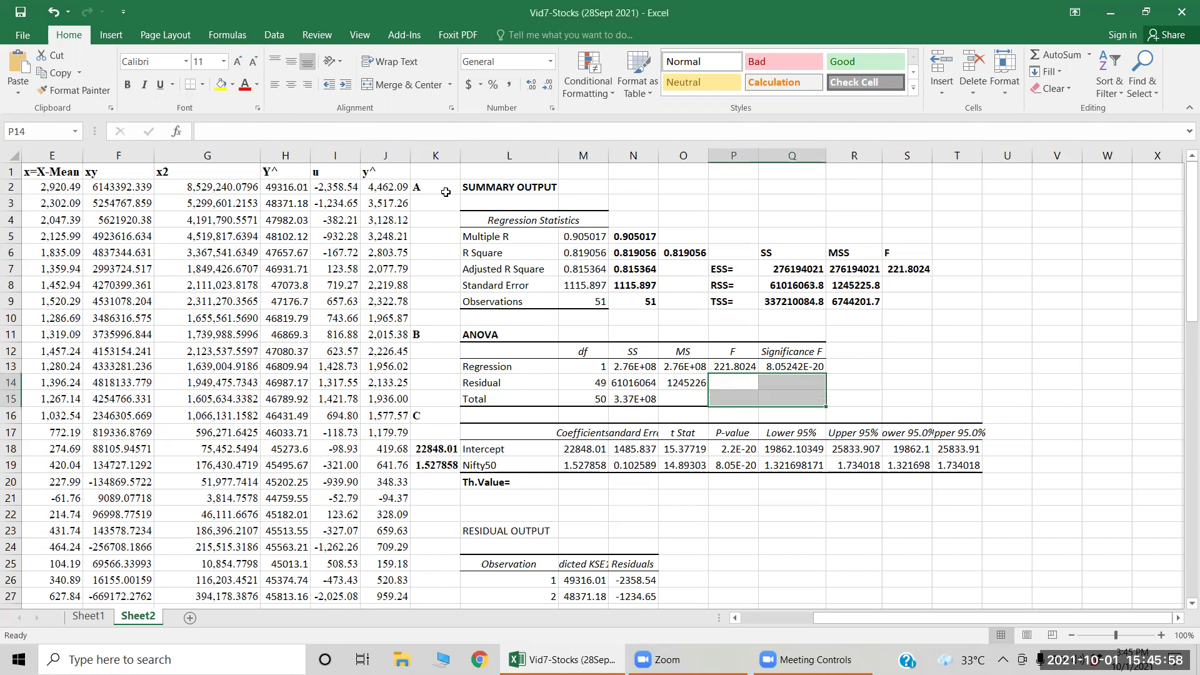
pyautogui.hotkey('ctrl', 'b')
pyautogui.press('Up')
pyautogui.press('Down')
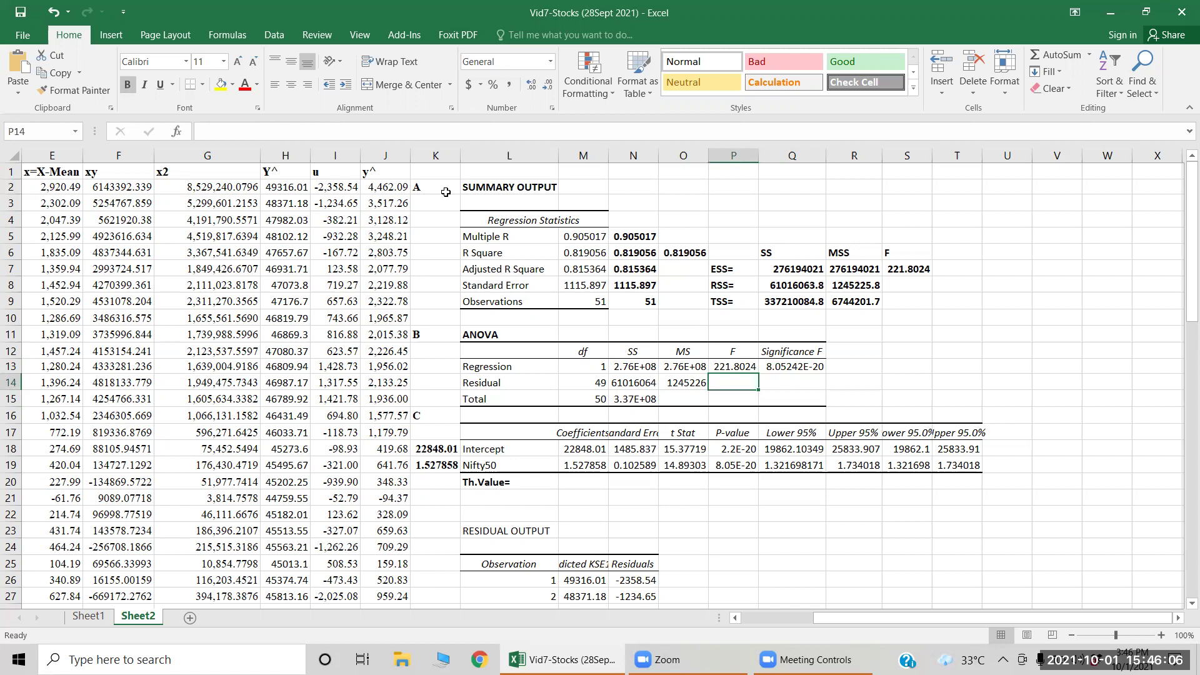
# Calculate the F value in P14 with =FINV(Q13,M13,M14) and compare it with the regression F above.
pyautogui.write('=')
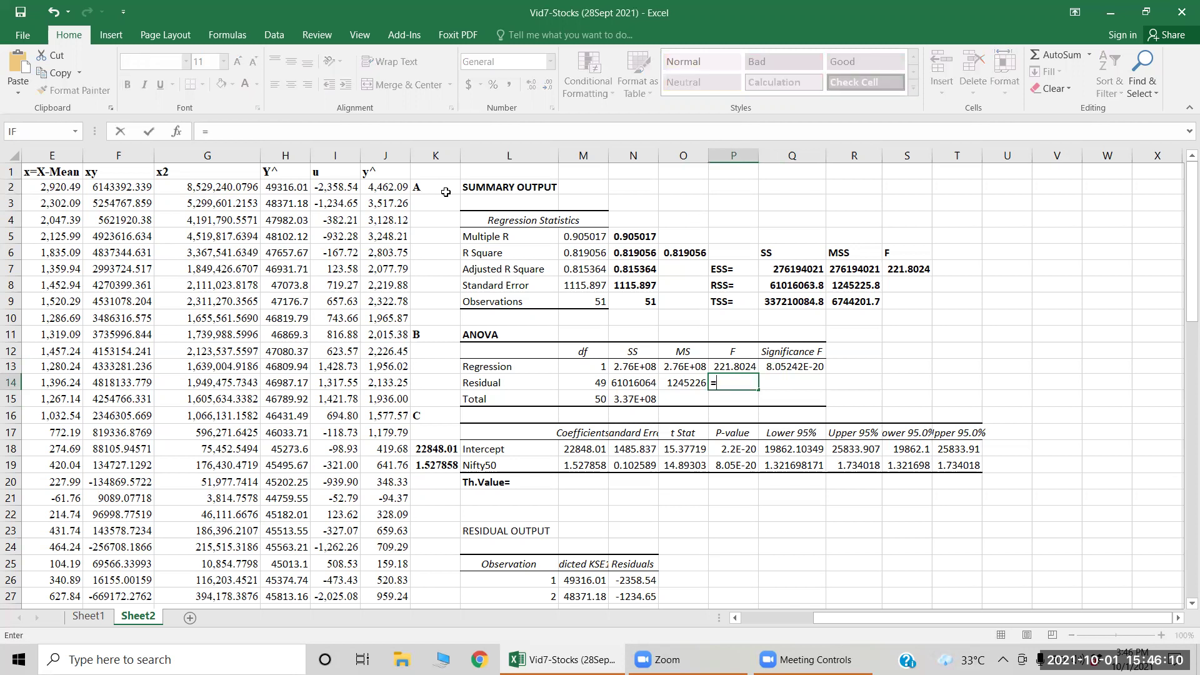
pyautogui.write('fin')
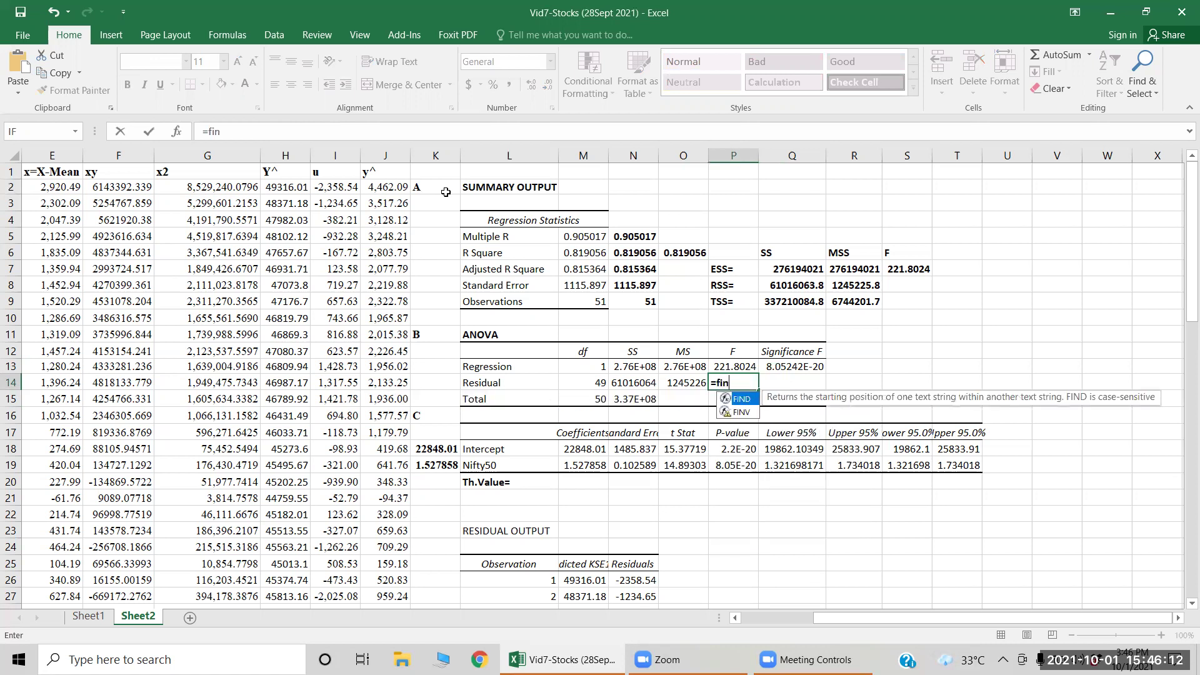
pyautogui.write('v(')
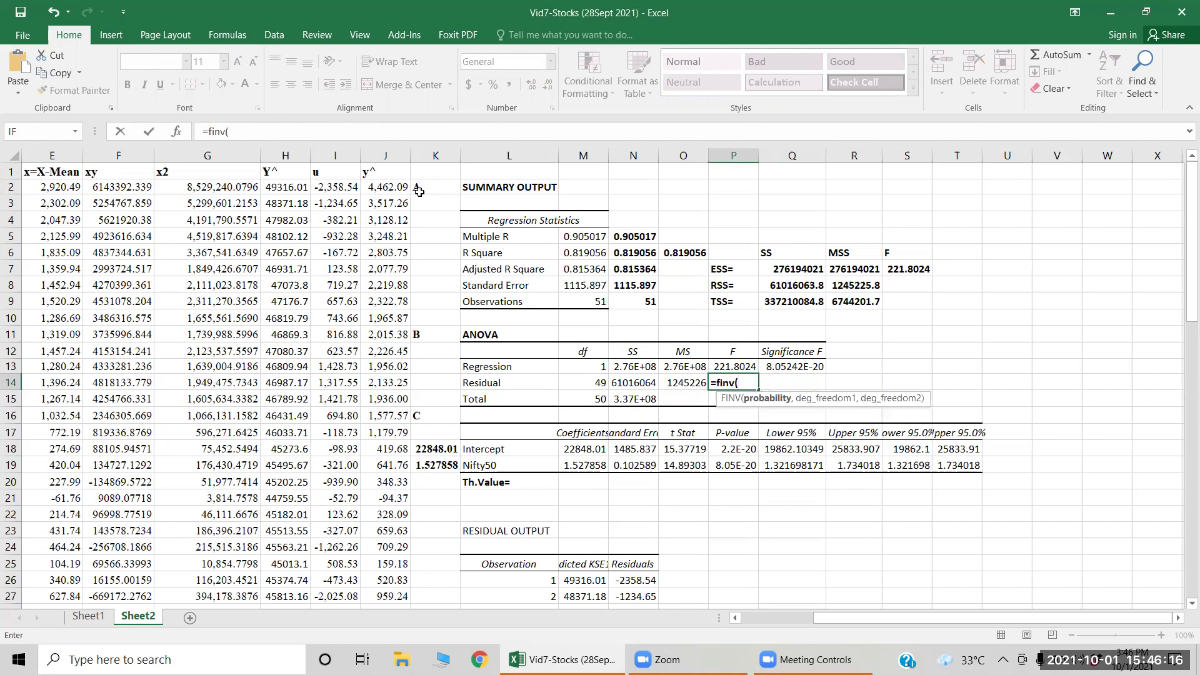
pyautogui.click(799, 368)
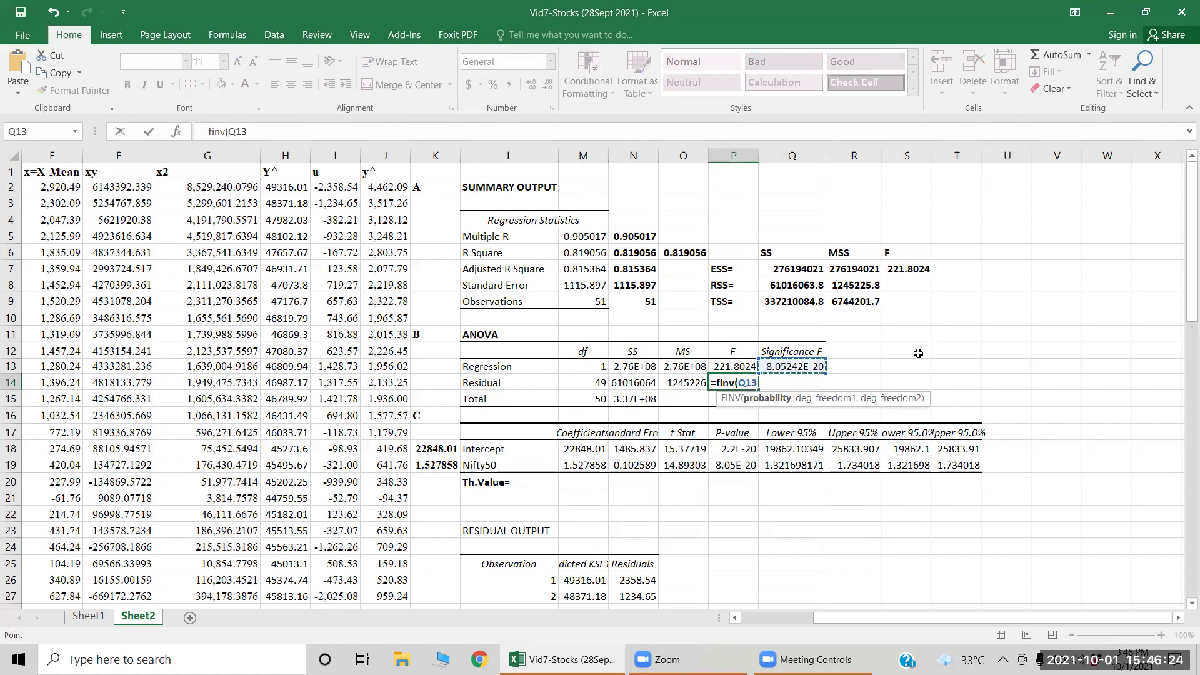
pyautogui.write(',')
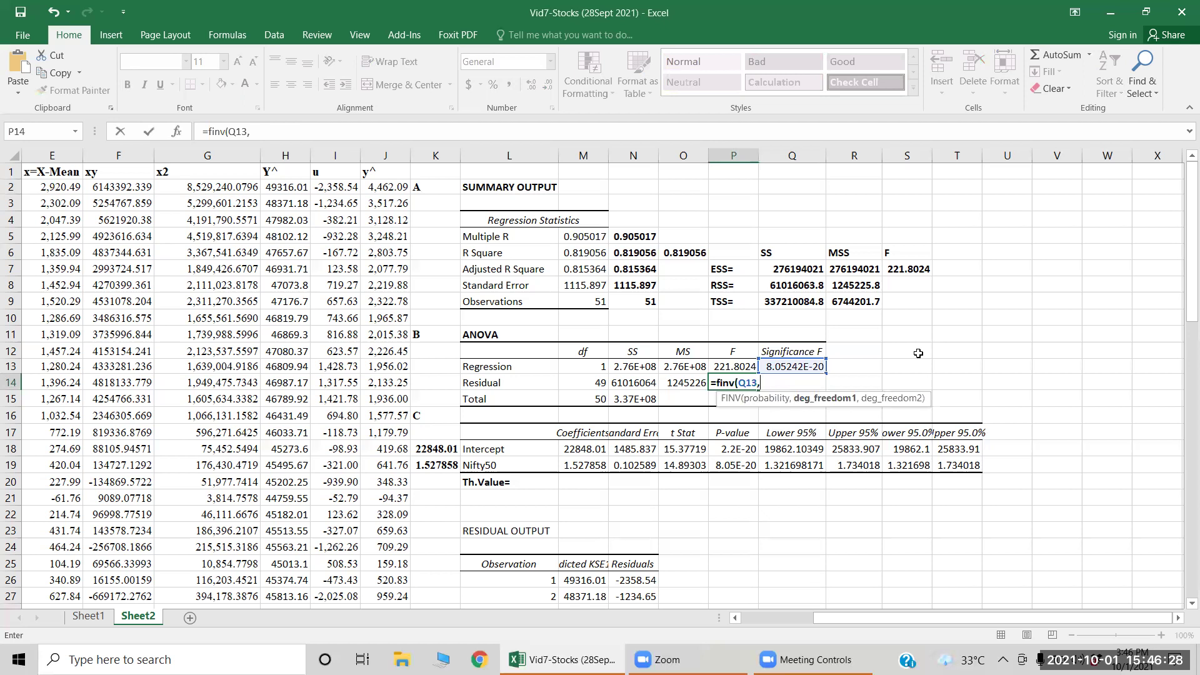
pyautogui.click(583, 364)
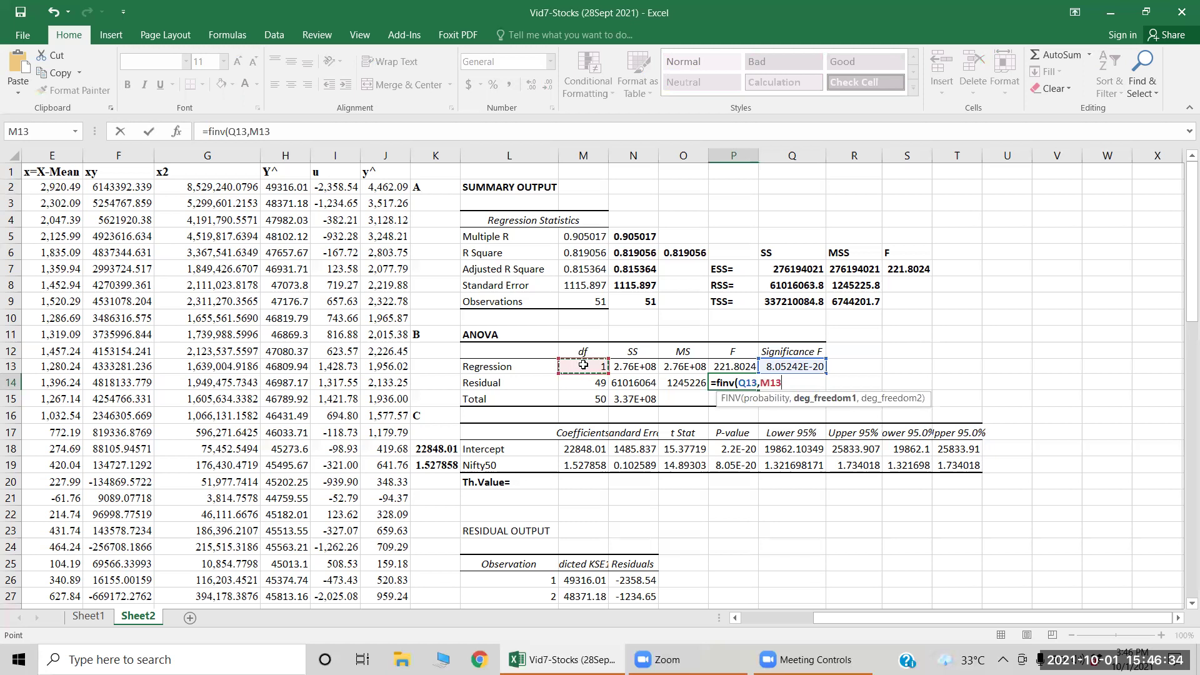
pyautogui.write(',')
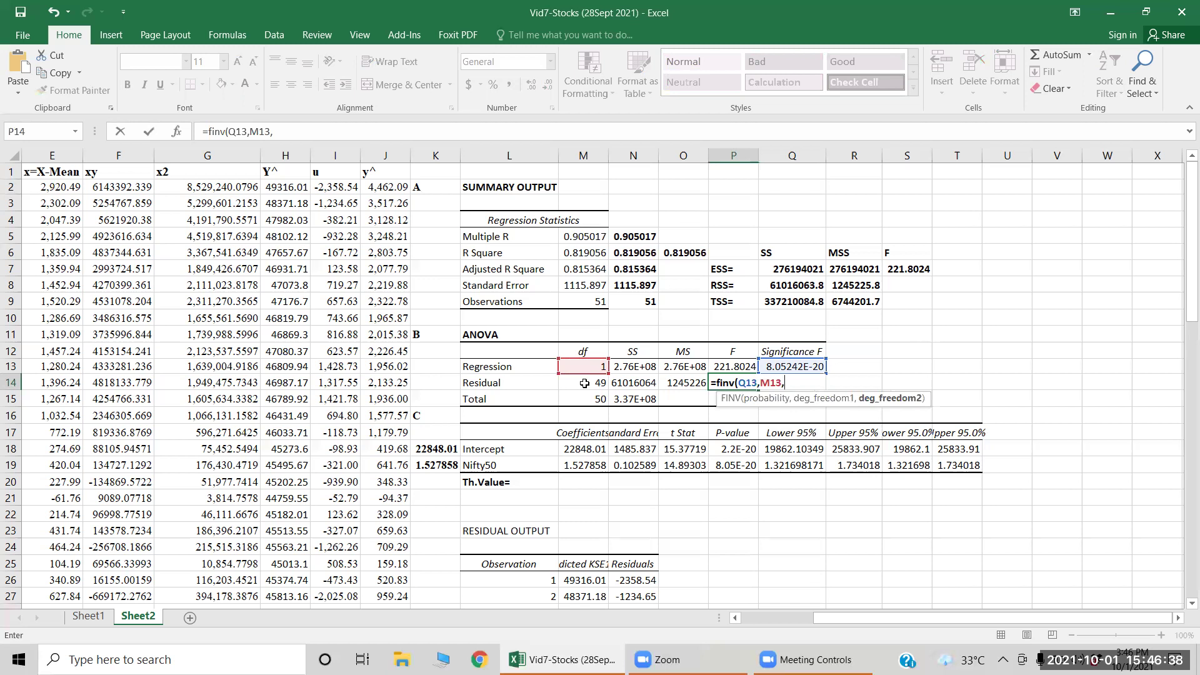
pyautogui.click(584, 383)
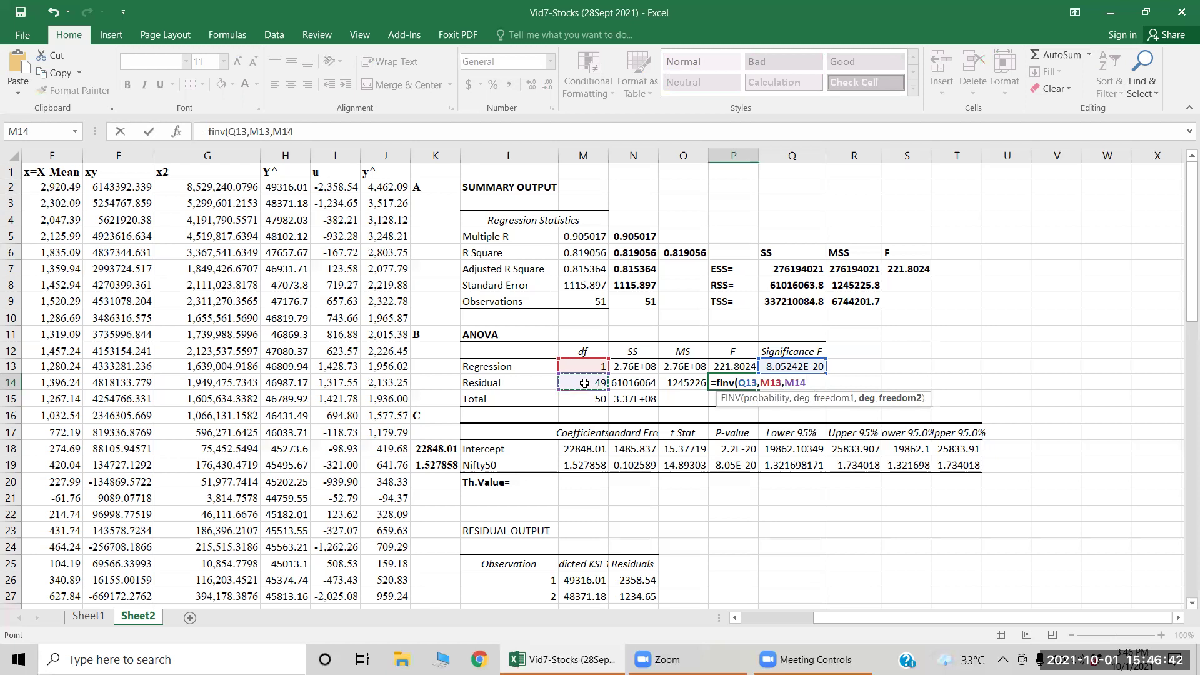
pyautogui.hotkey('ctrl', 'Return')
pyautogui.press('Return')
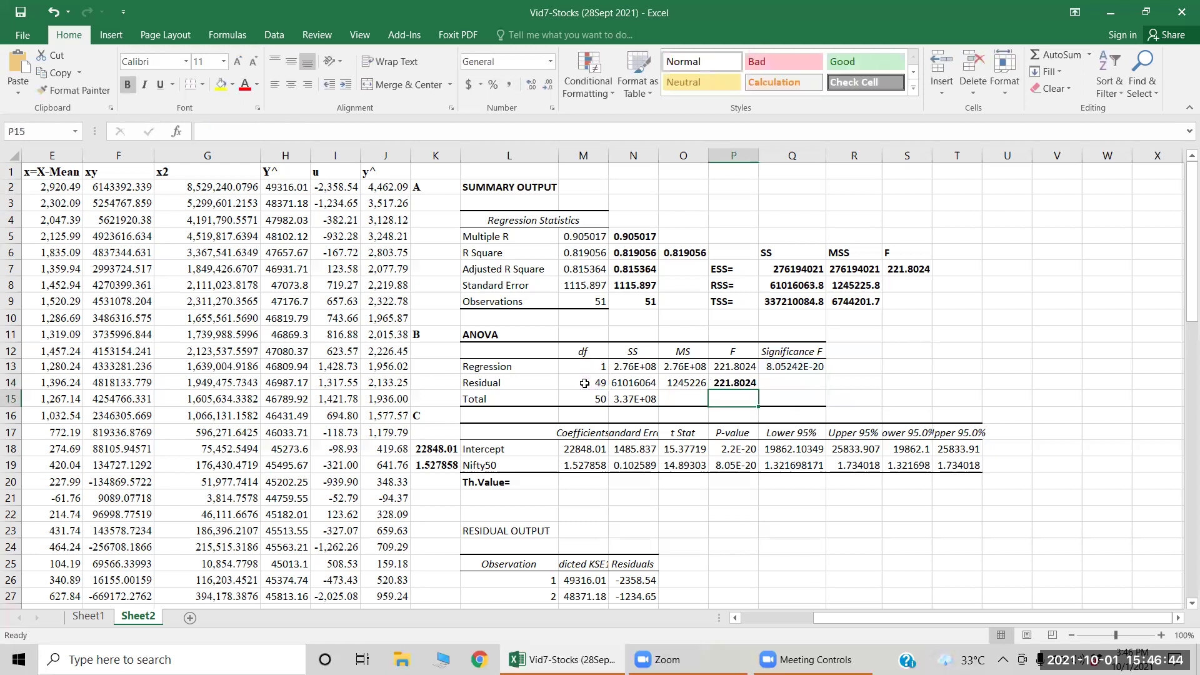
pyautogui.press('Up')
pyautogui.press('Up')
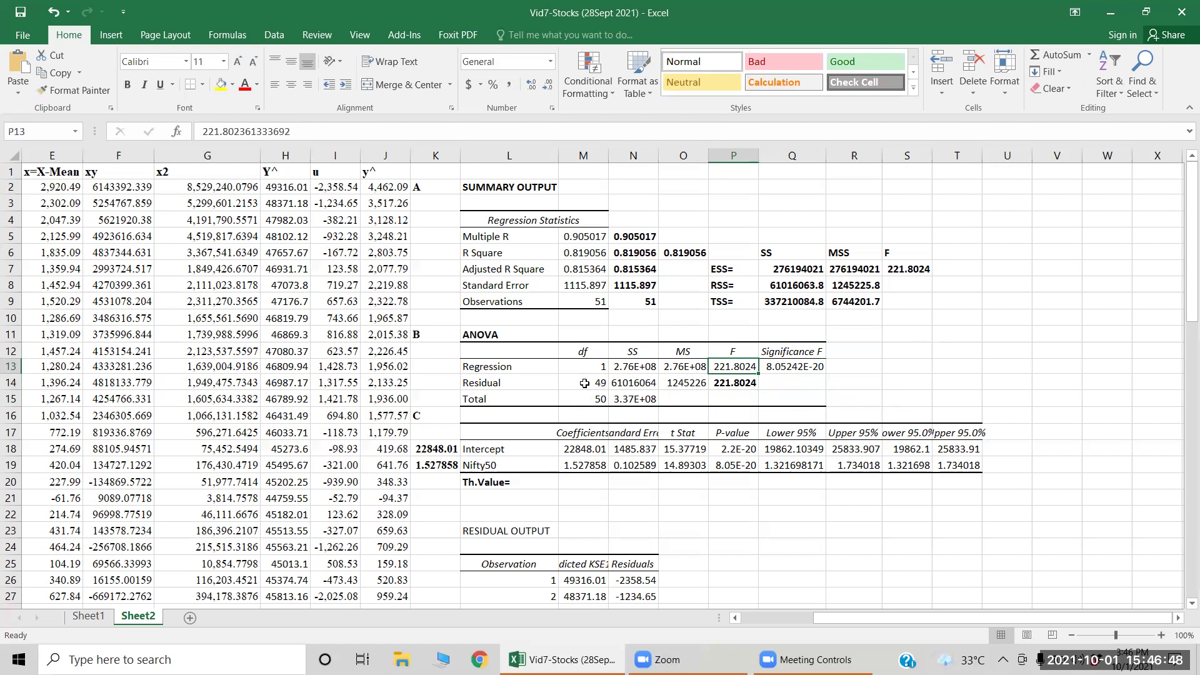
pyautogui.press('Down')
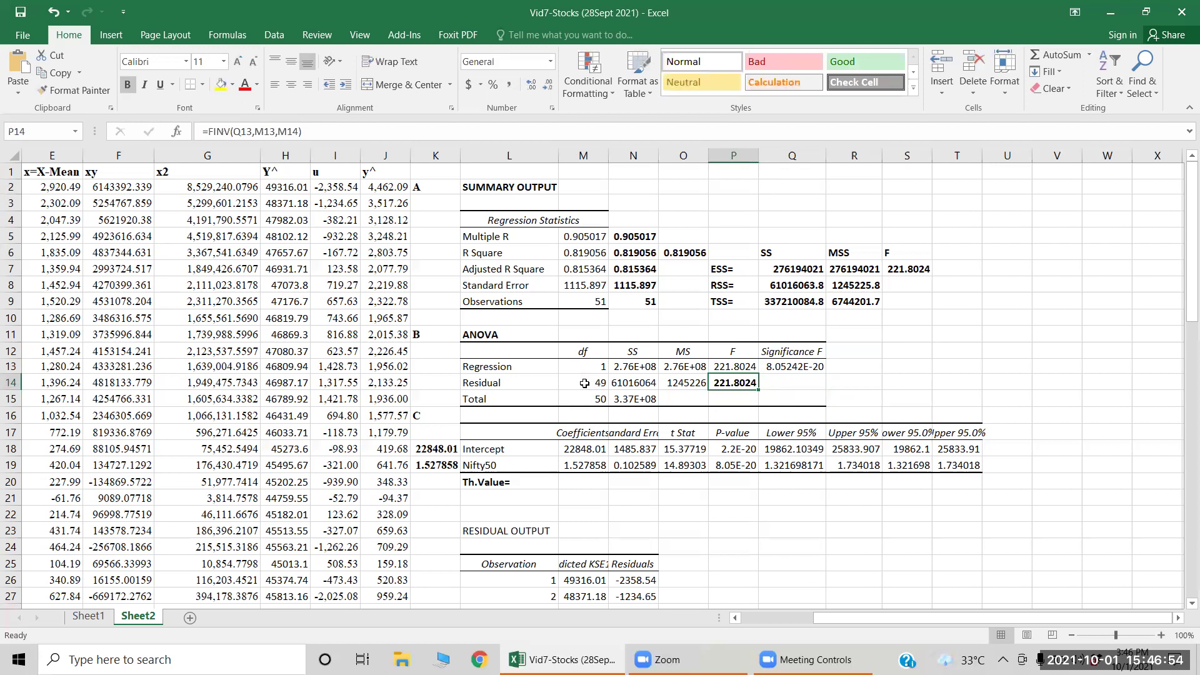
# Calculate the F significance in Q14 with =FDIST(P13,M13,M14).
pyautogui.press('Right')
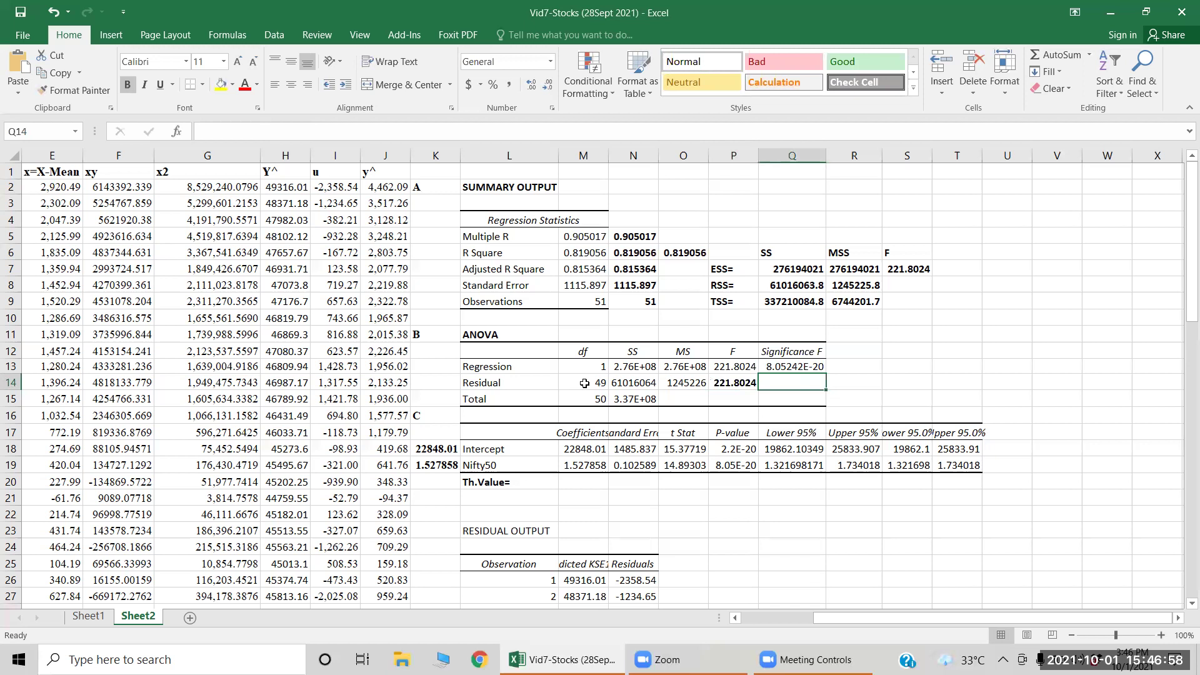
pyautogui.write('=fdist')
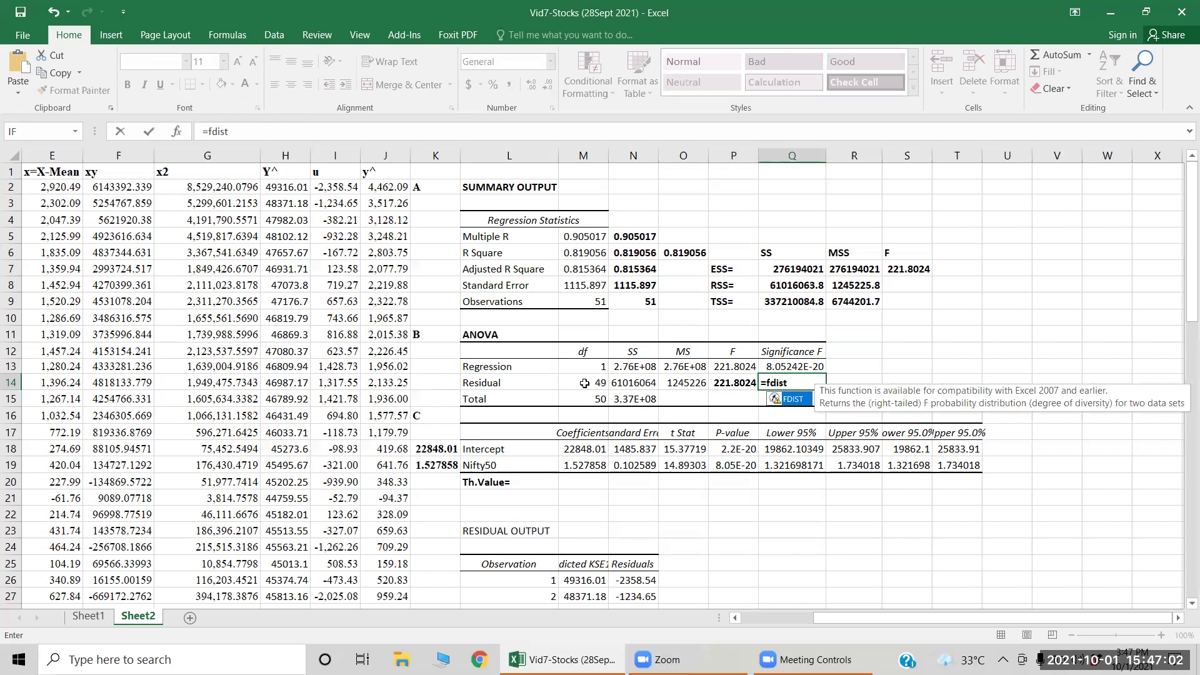
pyautogui.write('(')
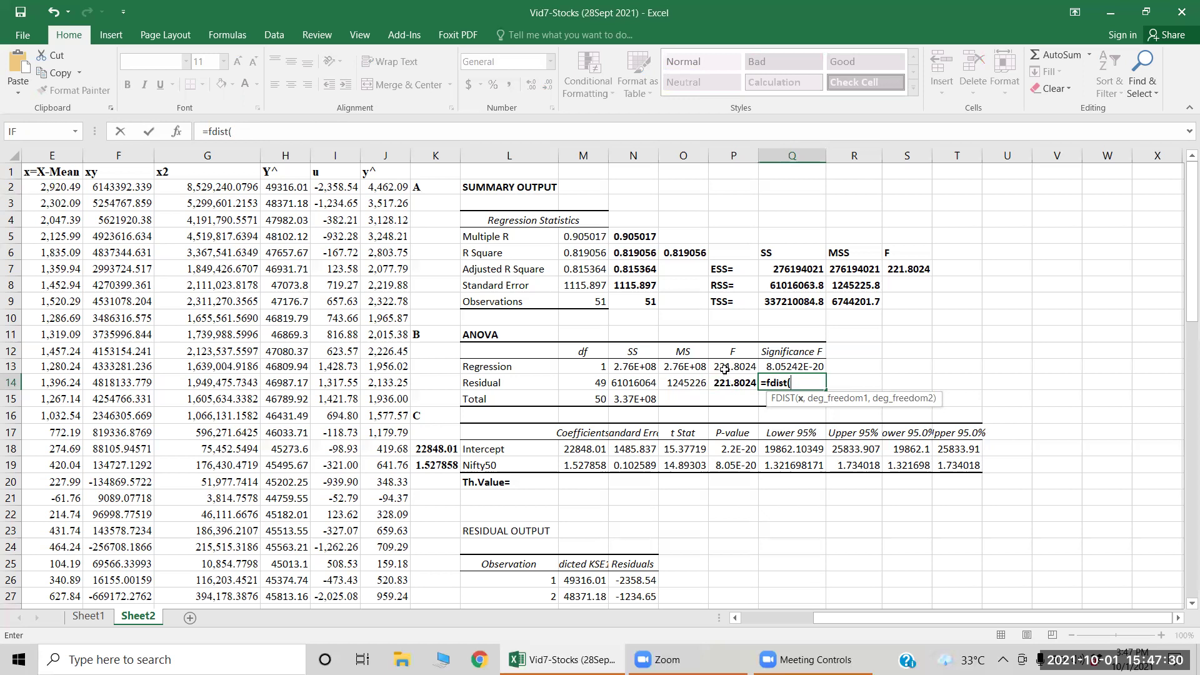
pyautogui.click(724, 368)
pyautogui.write(',')
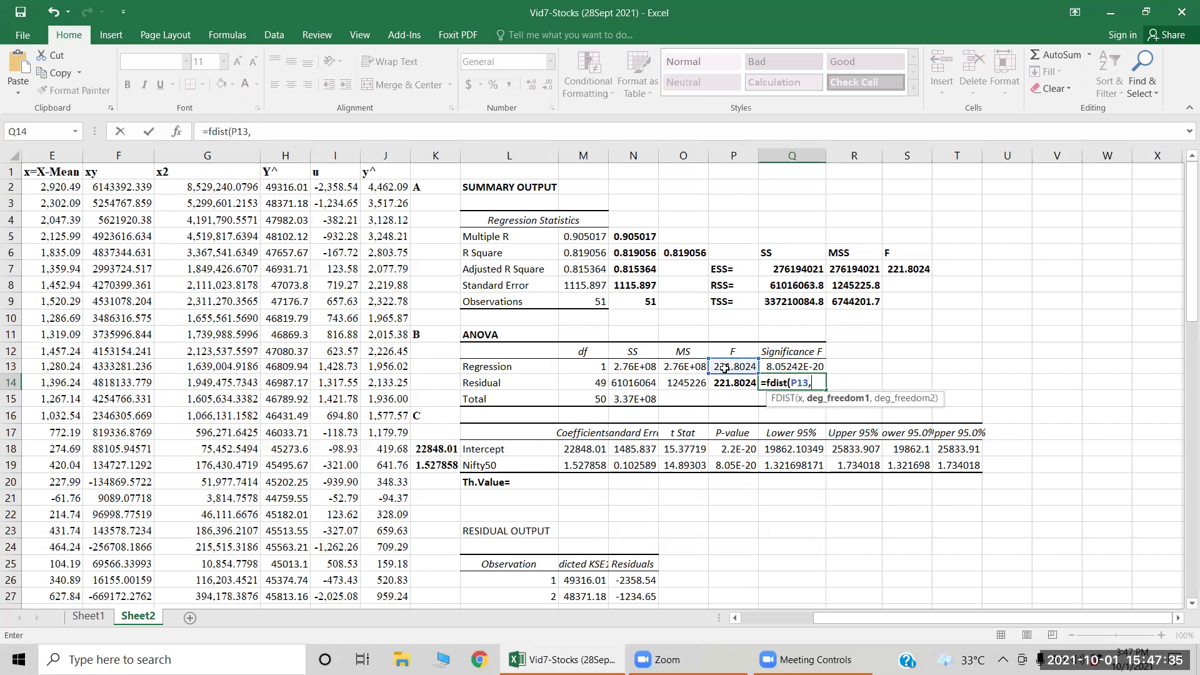
pyautogui.click(582, 368)
pyautogui.write(',')
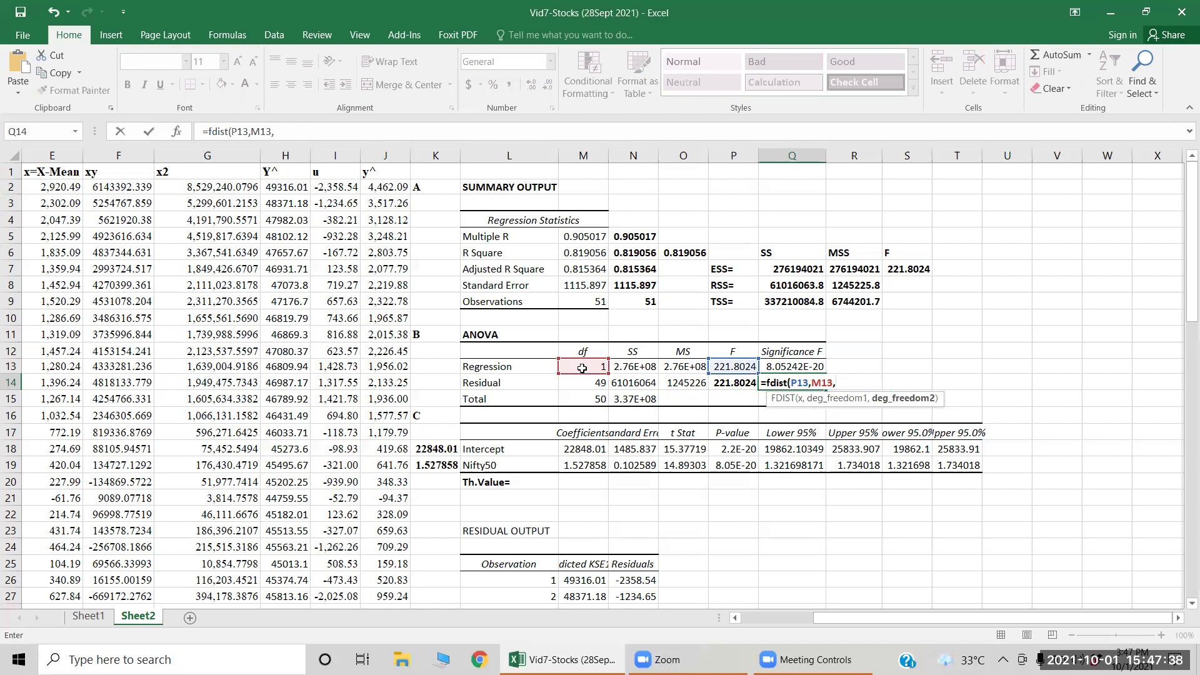
pyautogui.click(588, 383)
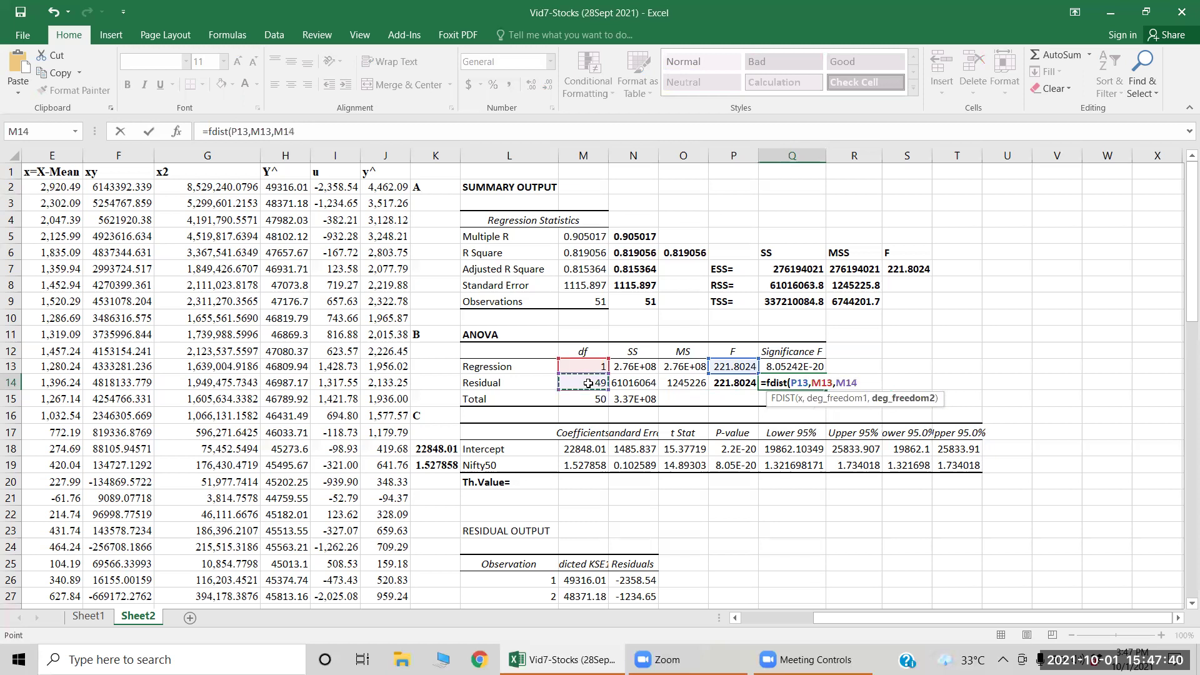
pyautogui.press('Return')
pyautogui.press('Up')
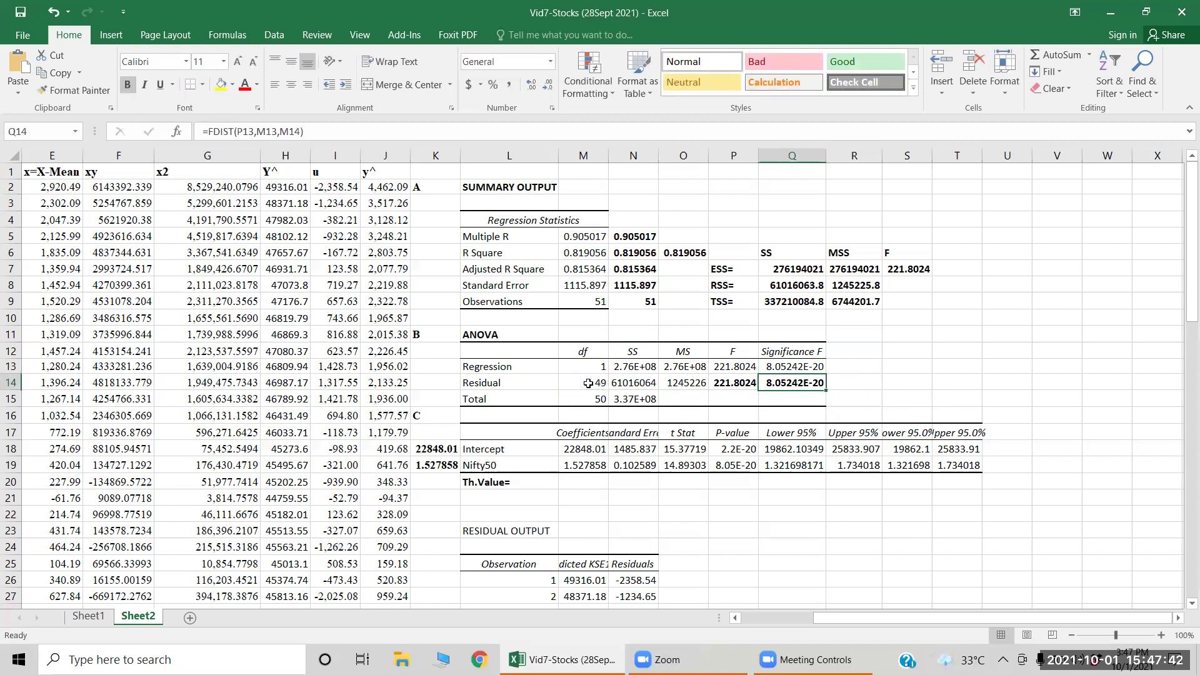
pyautogui.press('Down')
pyautogui.press('Down')
pyautogui.press('Down')
pyautogui.press('Down')
pyautogui.press('Down')
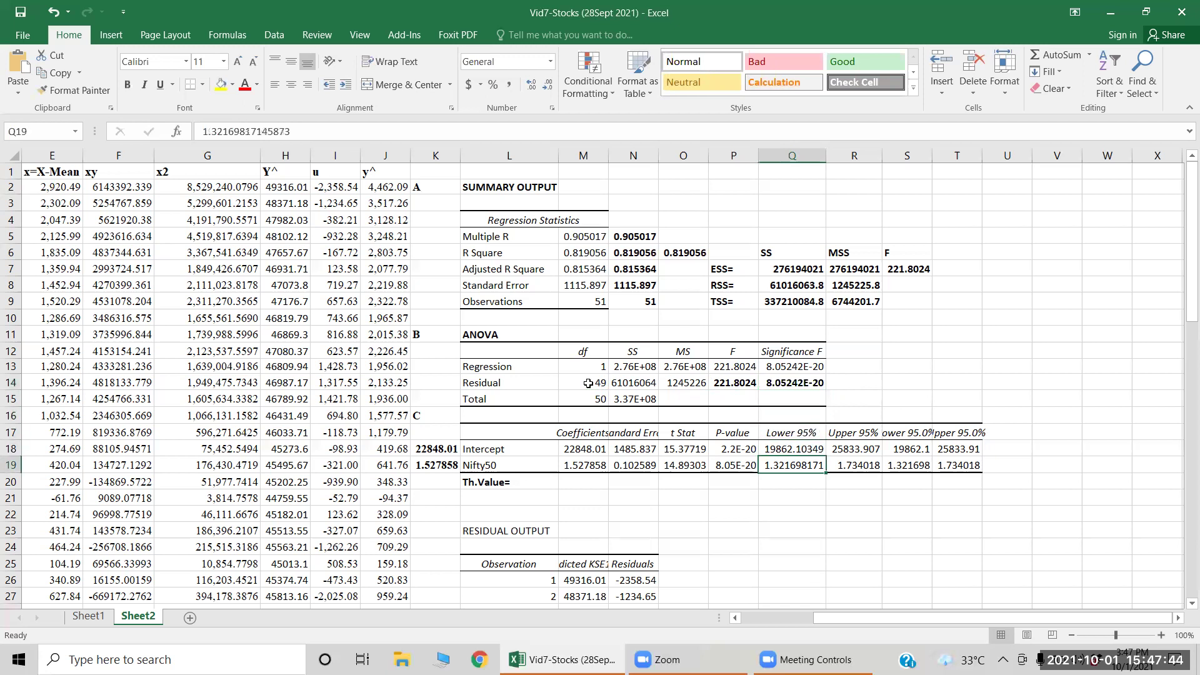
pyautogui.press('Up')
pyautogui.press('Up')
pyautogui.press('Up')
pyautogui.press('Up')
pyautogui.press('Up')
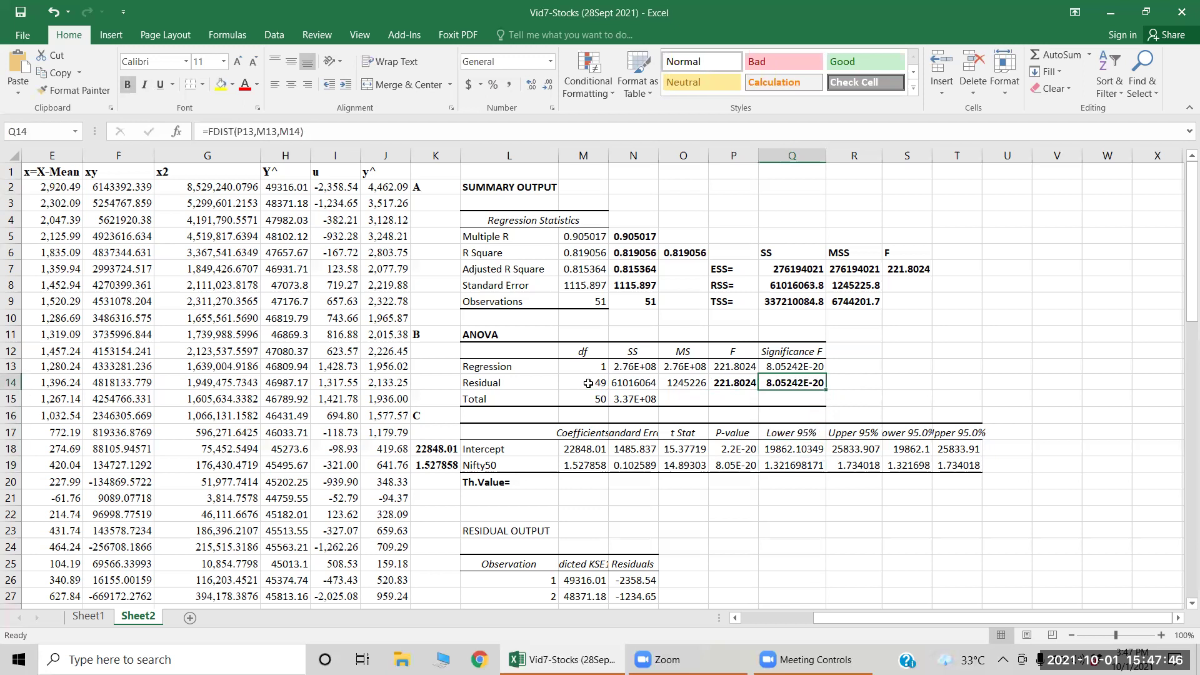
# Calculate the intercept's two-tailed P-value in P20 with =TDIST(O18,M14,2).
pyautogui.press('Down')
pyautogui.press('Down')
pyautogui.press('Down')
pyautogui.press('Down')
pyautogui.press('Down')
pyautogui.press('Down')
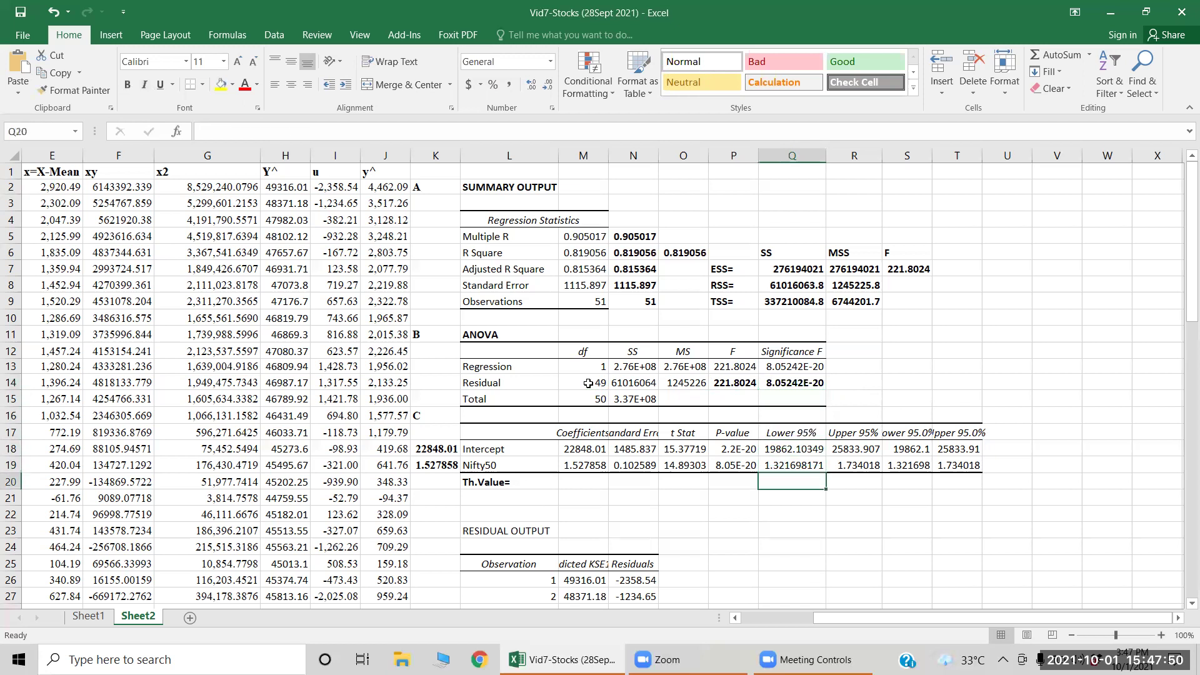
pyautogui.press('Left')
pyautogui.write('=tdis')
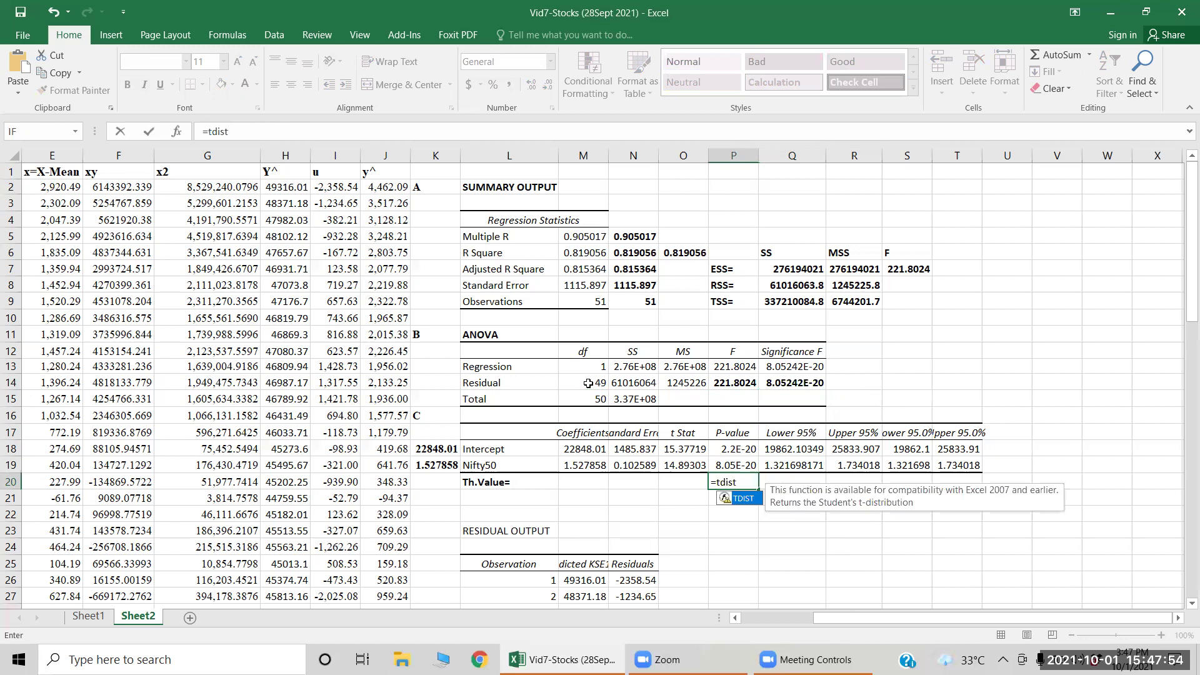
pyautogui.write('(')
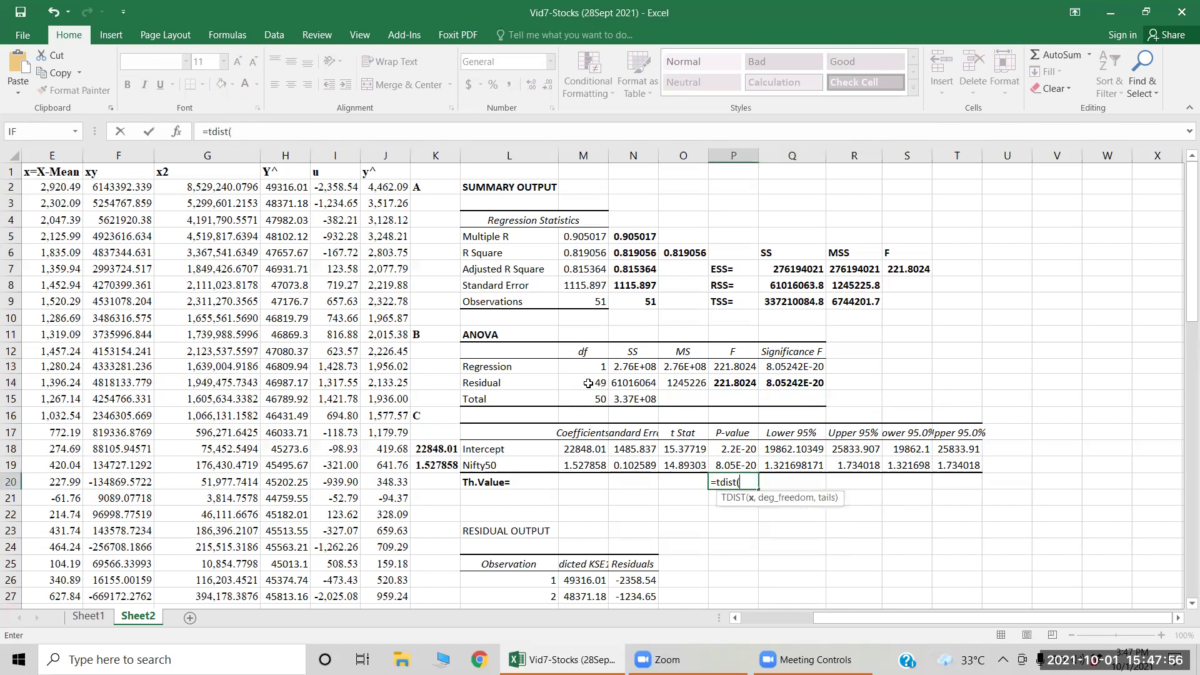
pyautogui.click(681, 449)
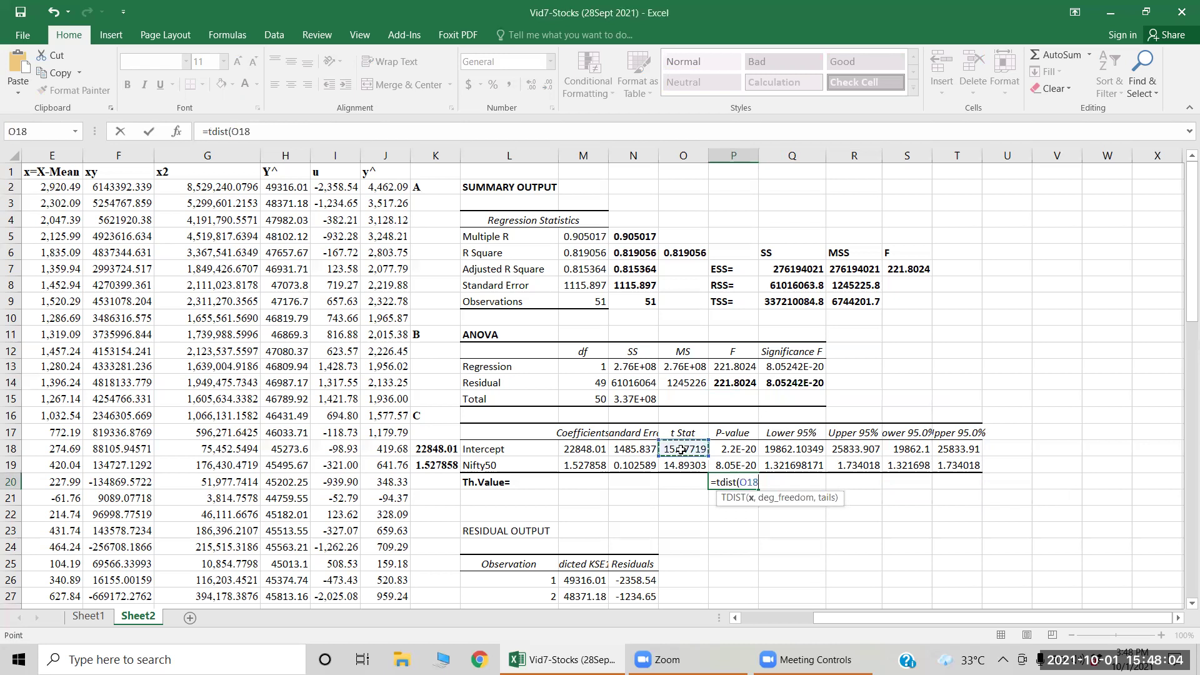
pyautogui.write(',')
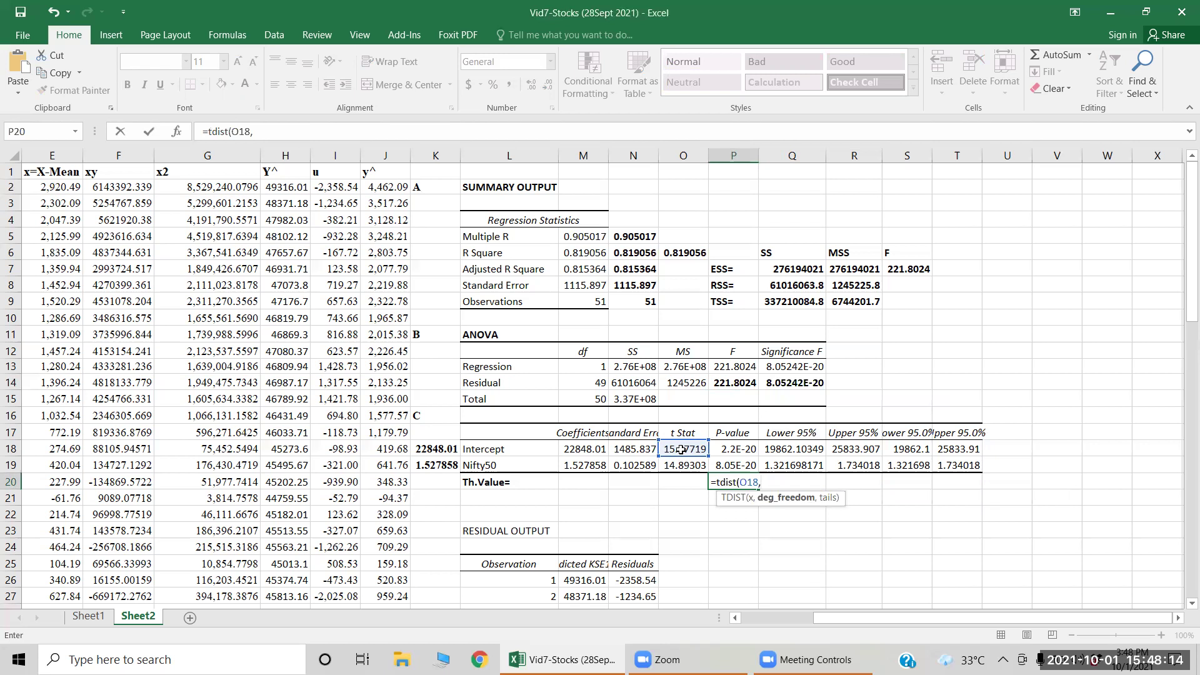
pyautogui.click(587, 385)
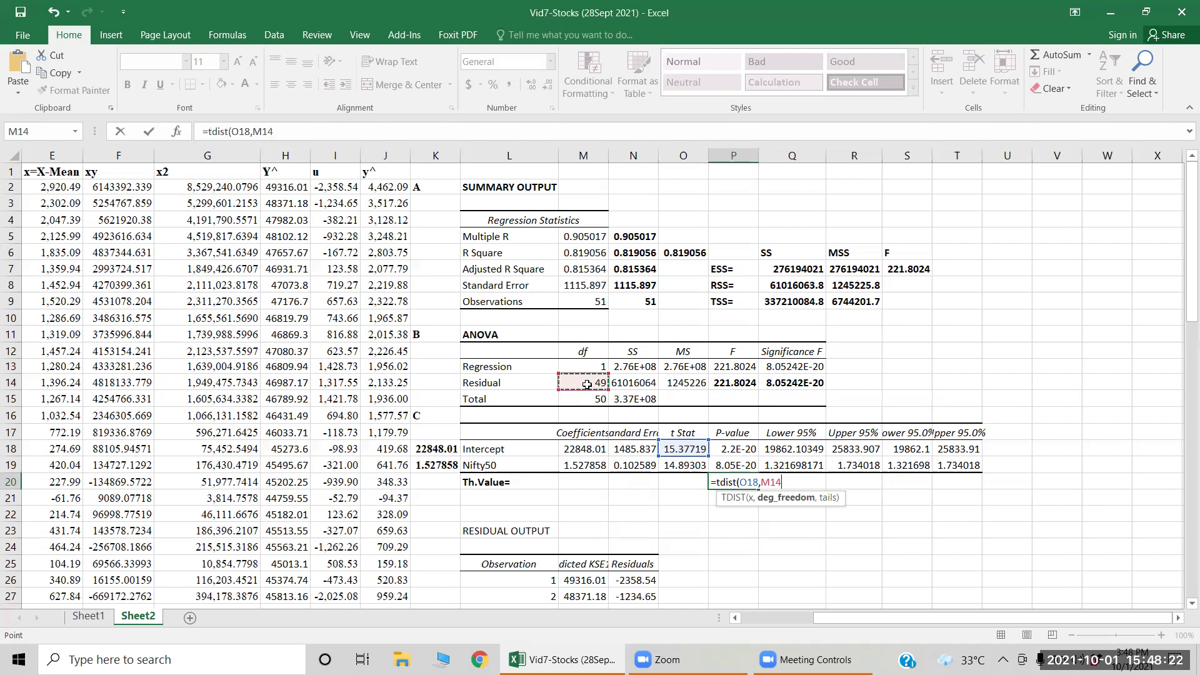
pyautogui.write(',')
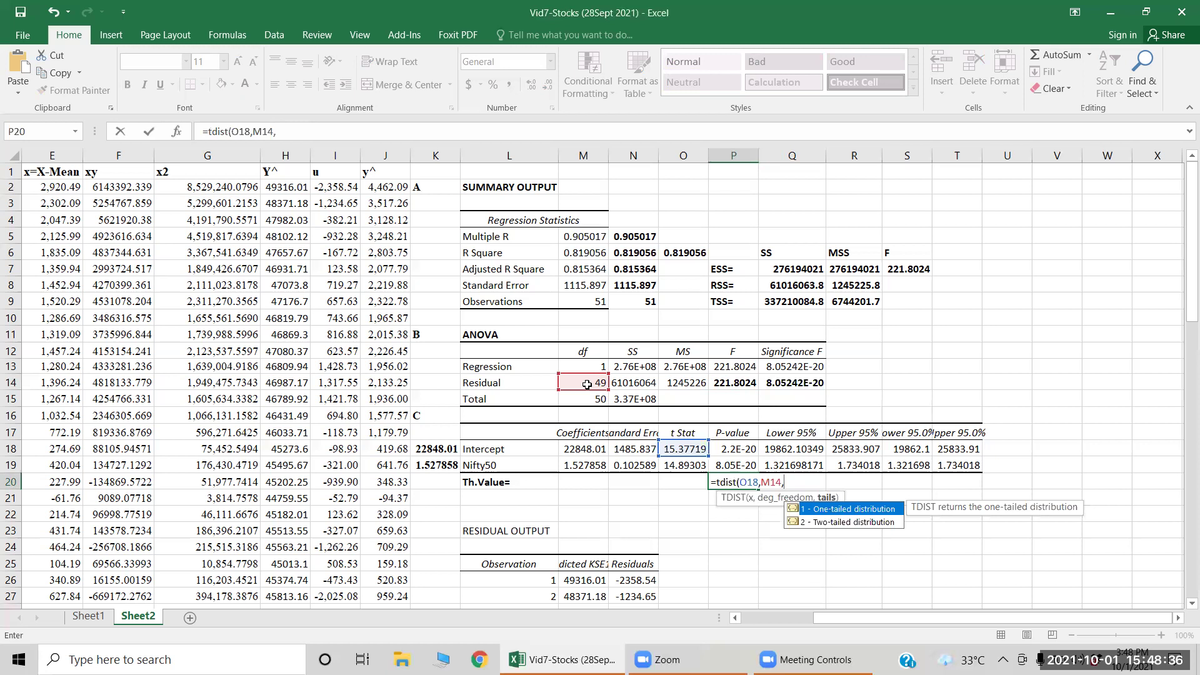
pyautogui.write('2')
pyautogui.press('Return')
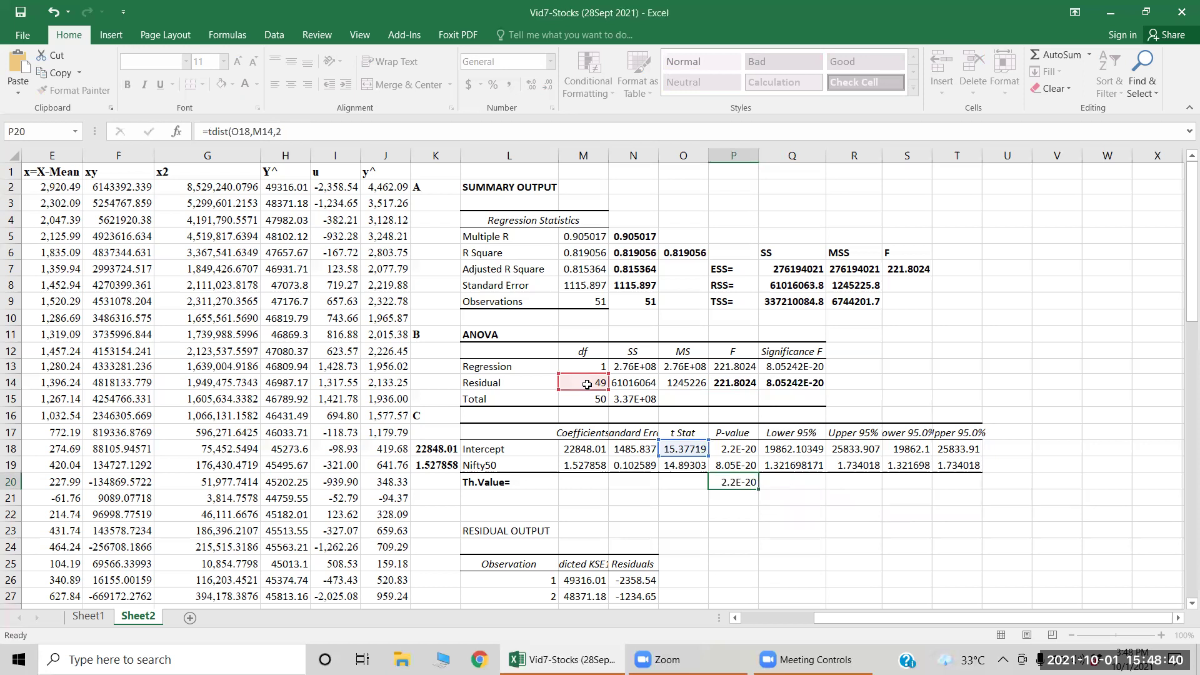
# Widen column P to show the P-values in full and apply bold formatting to P20:Q22.
pyautogui.press('Up')
pyautogui.press('Up')
pyautogui.press('Up')
pyautogui.press('Down')
pyautogui.press('Down')
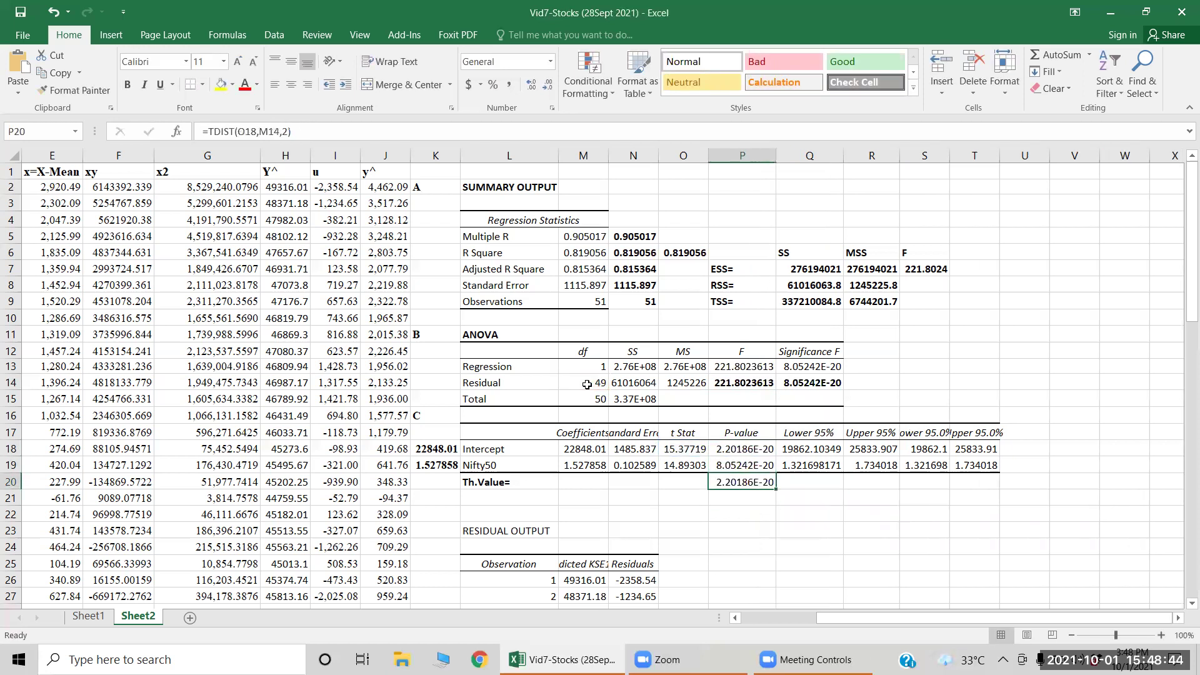
pyautogui.hotkey('shift', 'Down')
pyautogui.hotkey('shift', 'Right')
pyautogui.hotkey('shift', 'Down')
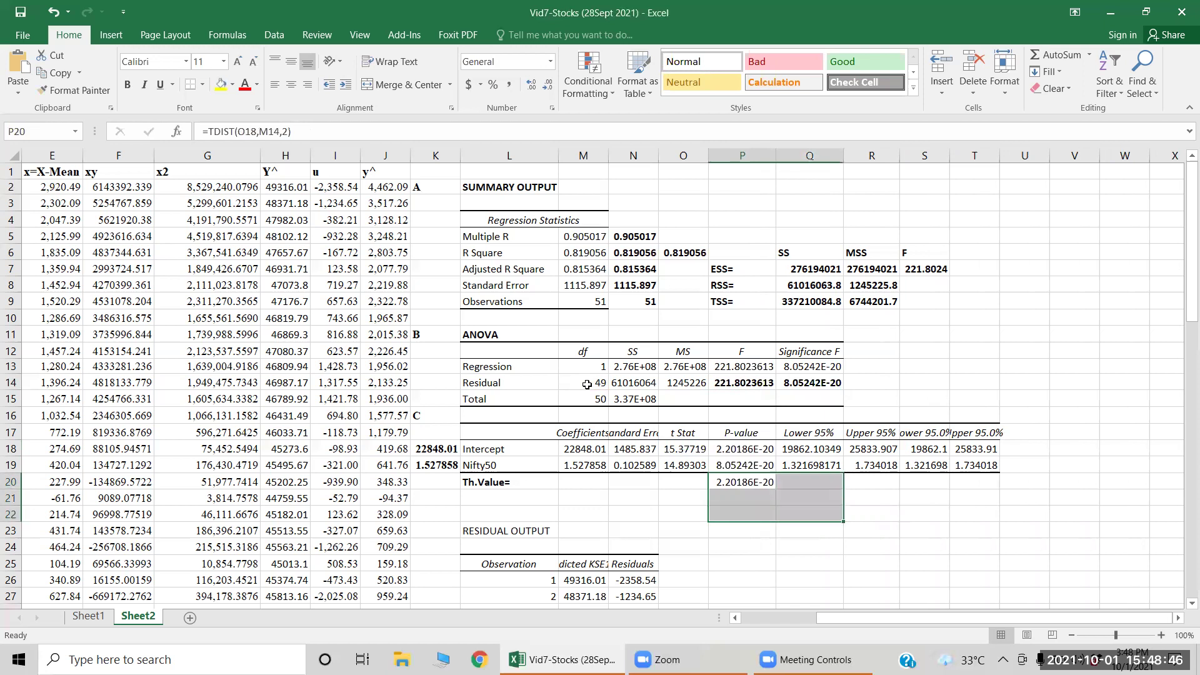
pyautogui.hotkey('ctrl', 'b')
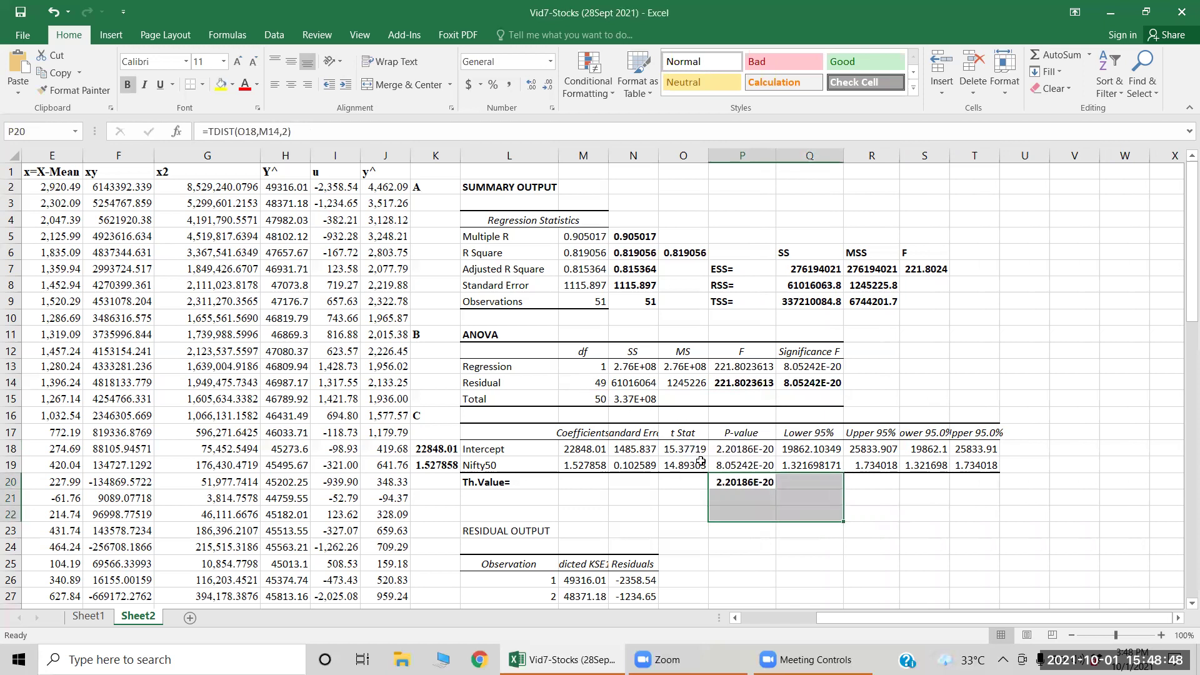
# Calculate the Nifty50 coefficient's two-tailed P-value in P21 with =TDIST(O19,M14,2).
pyautogui.click(738, 483)
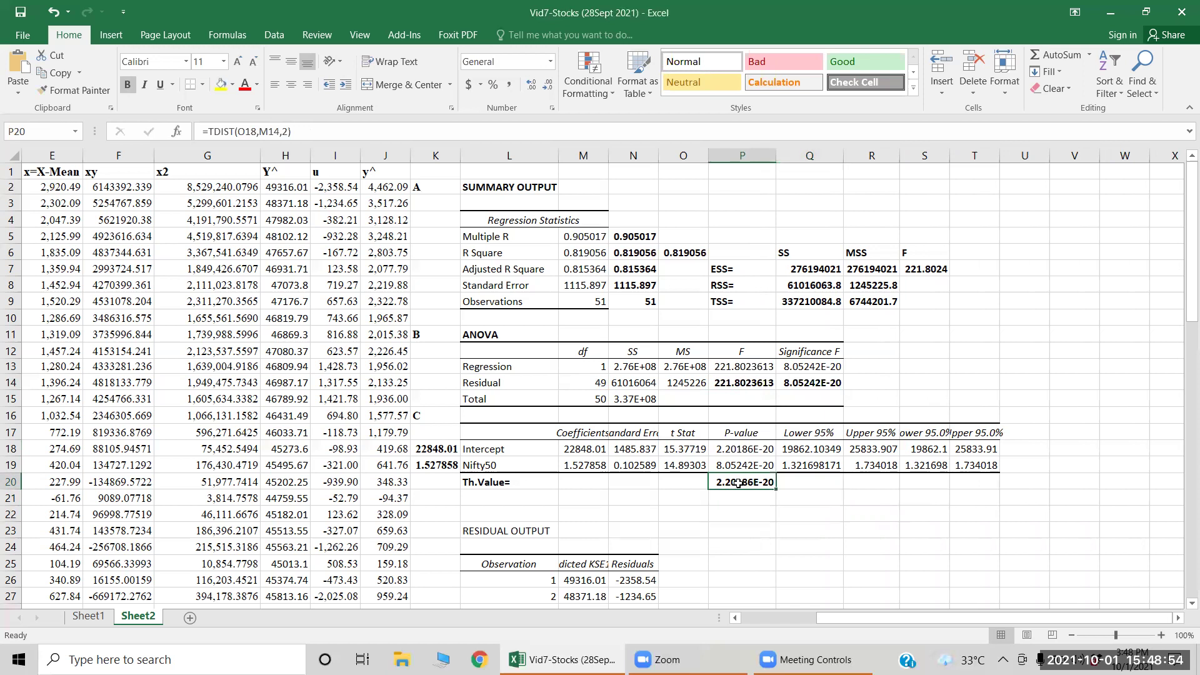
pyautogui.press('Return')
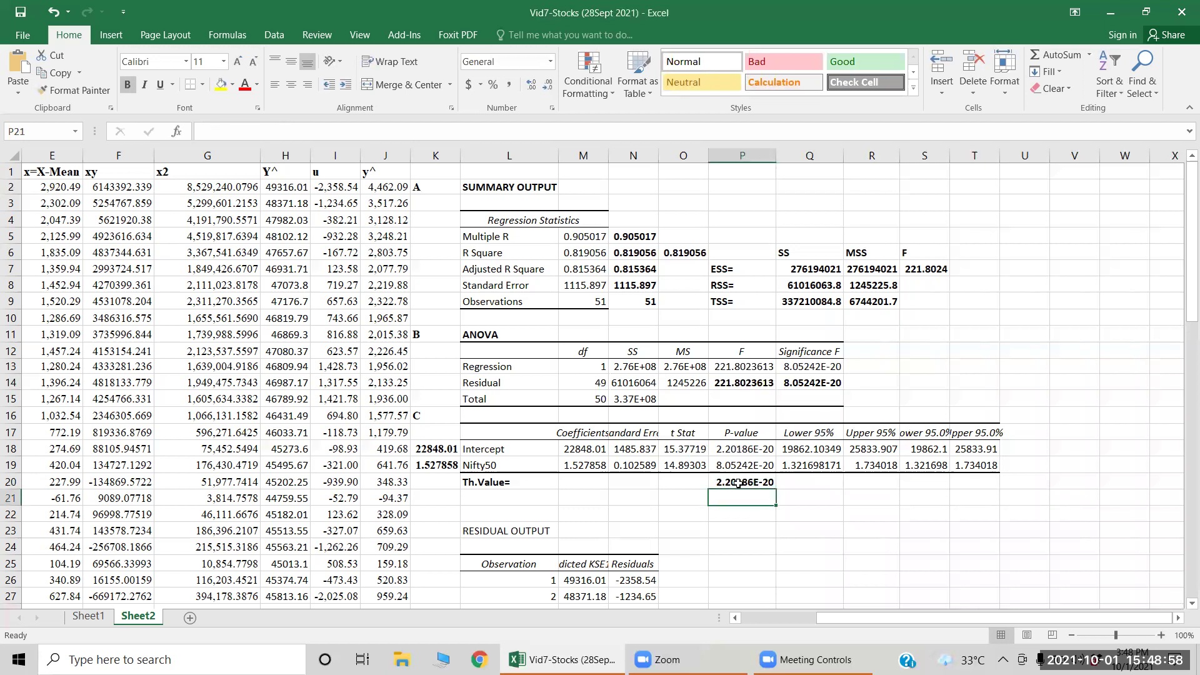
pyautogui.write('=t')
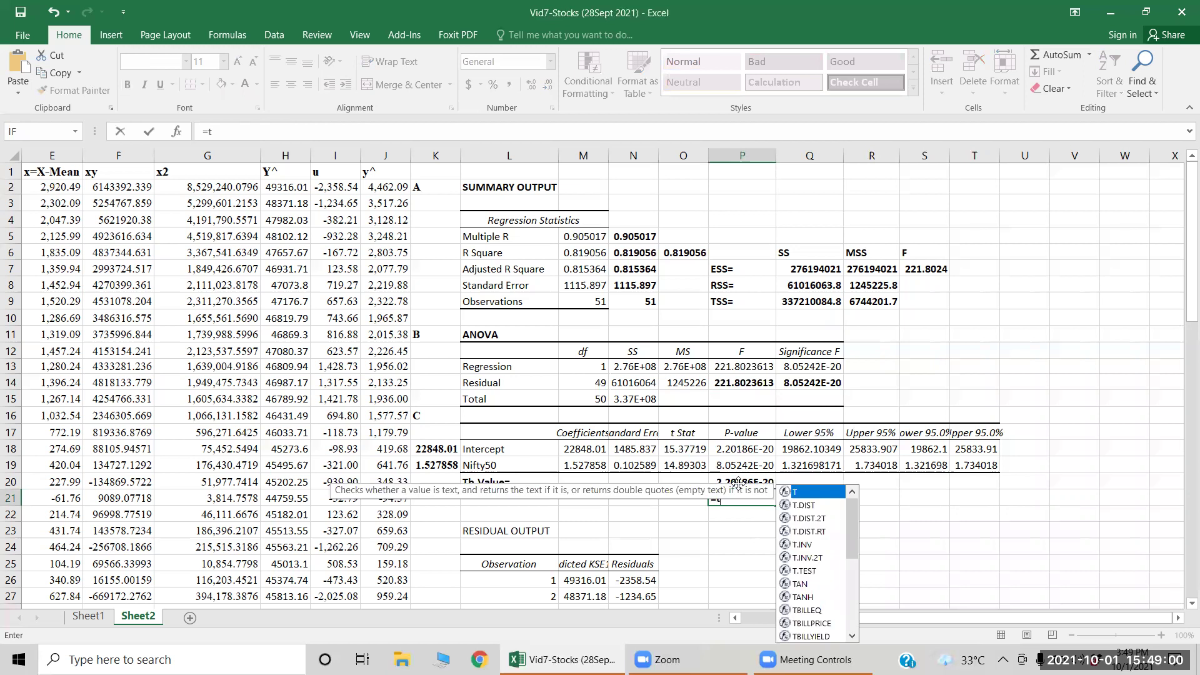
pyautogui.write('dist')
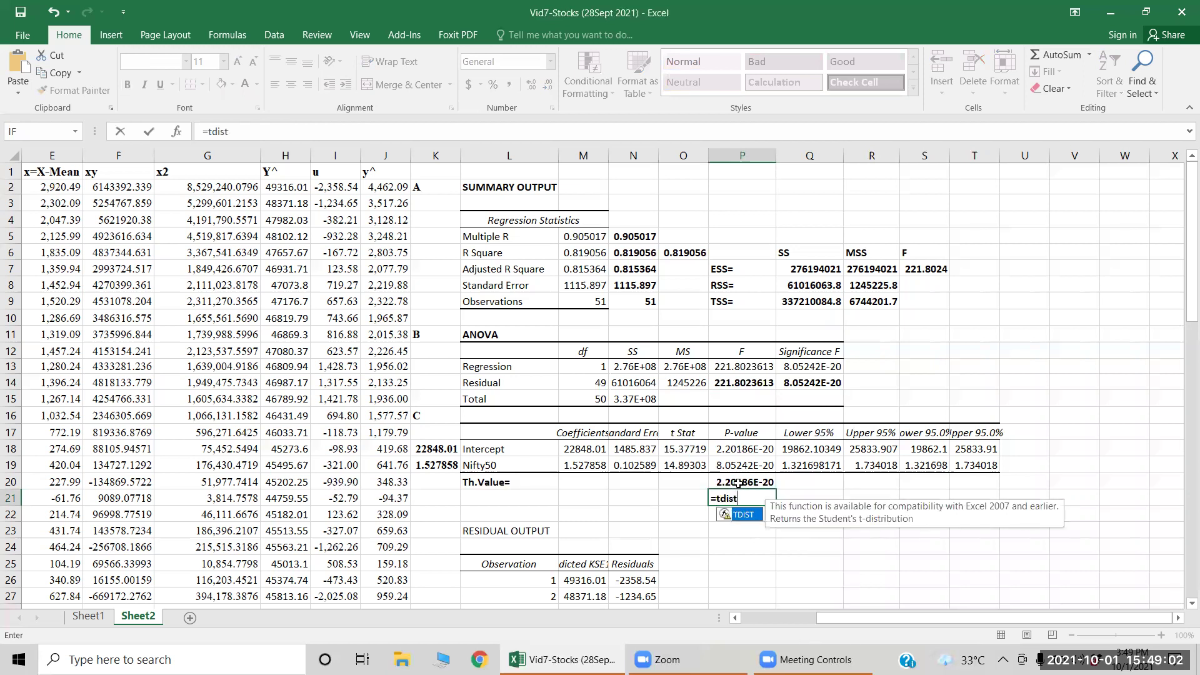
pyautogui.write('(')
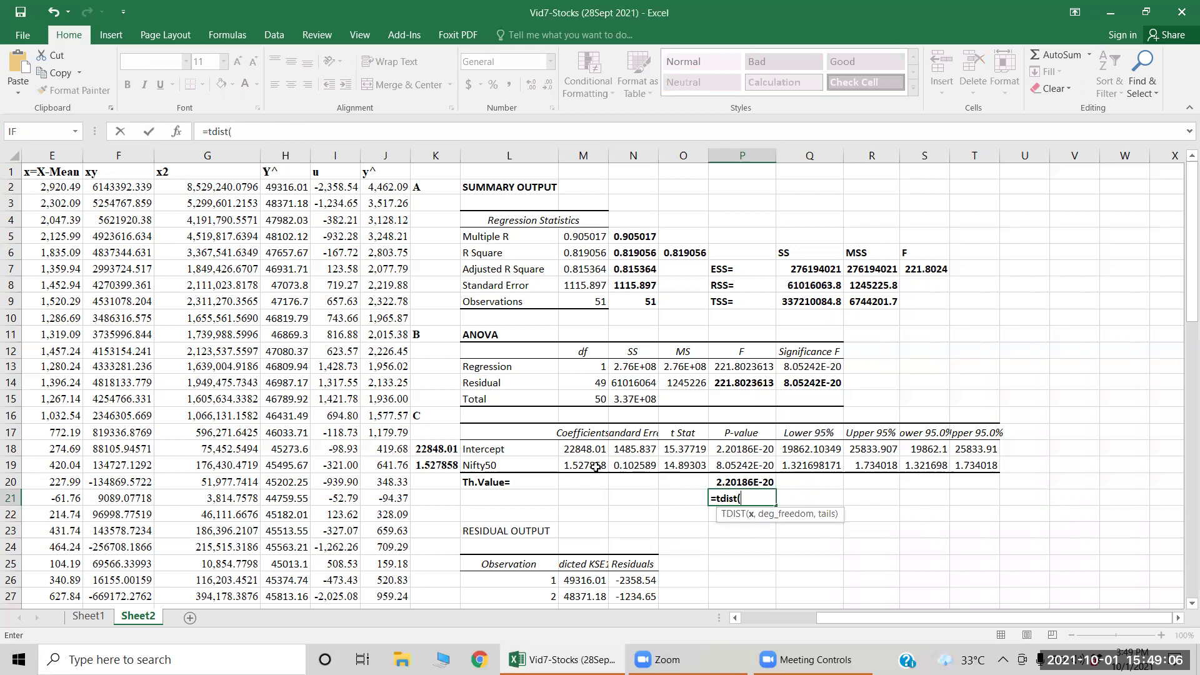
pyautogui.click(685, 465)
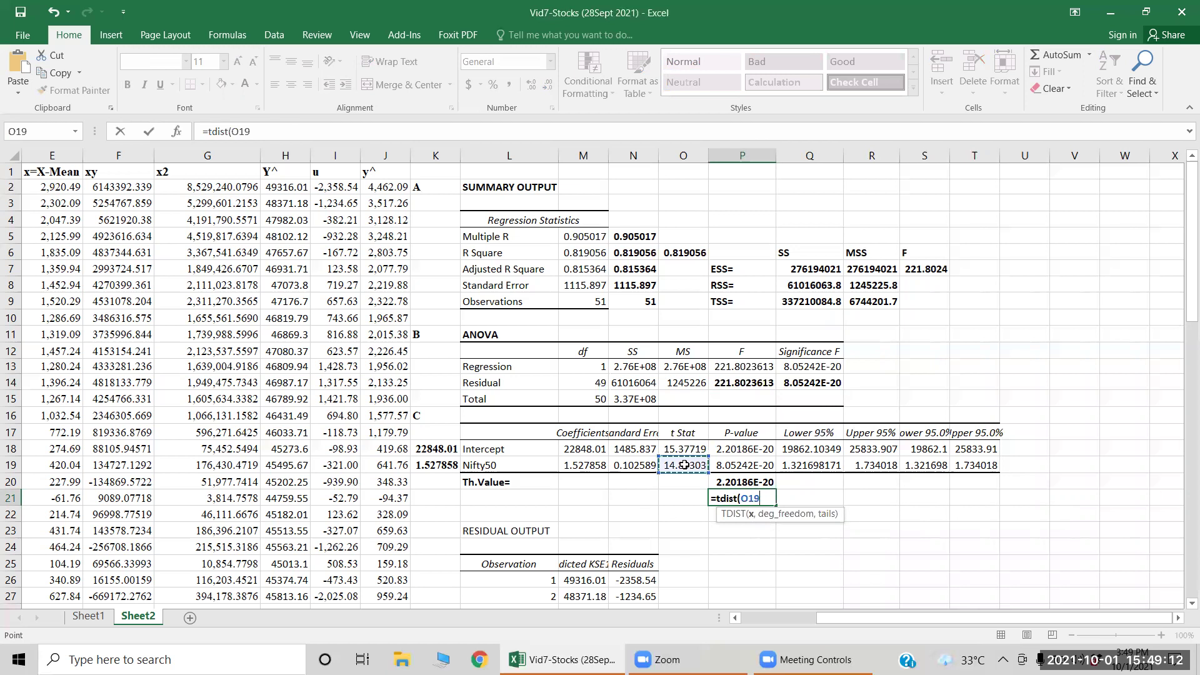
pyautogui.write(',')
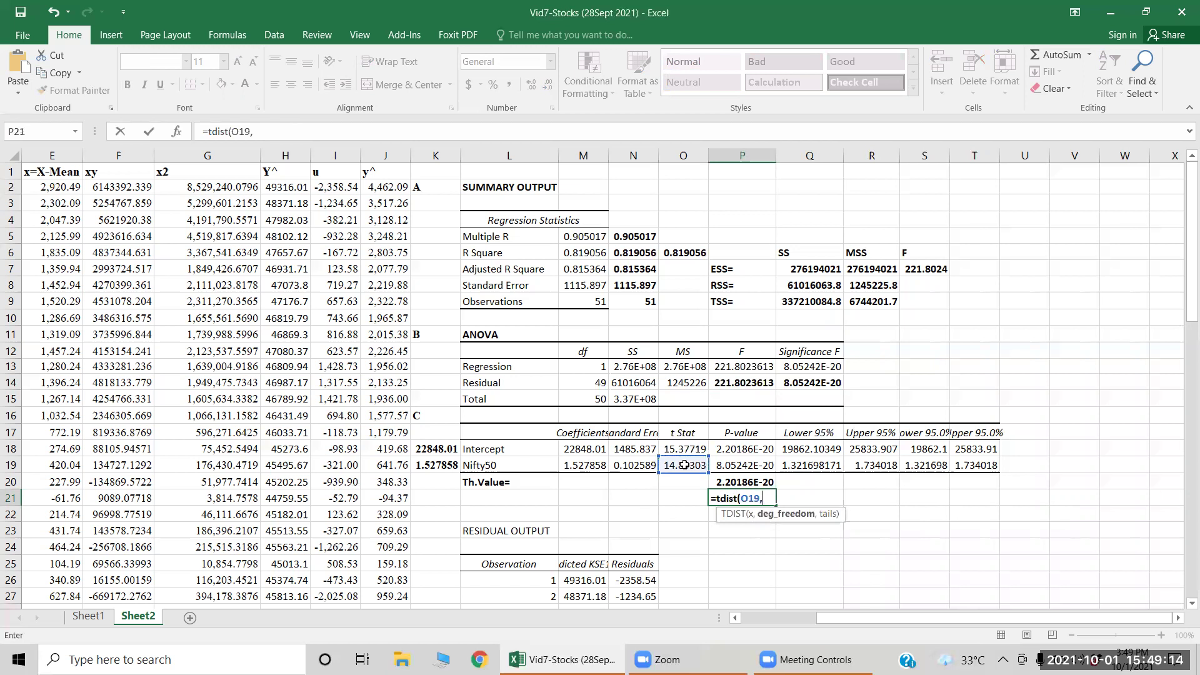
pyautogui.click(599, 383)
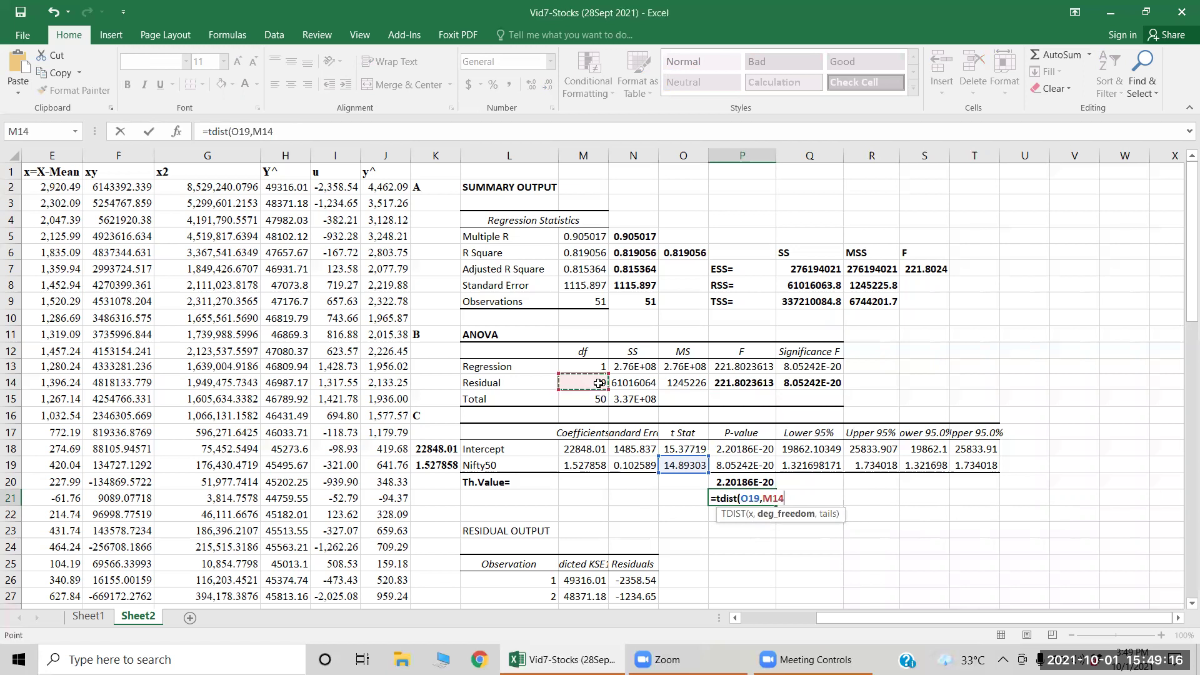
pyautogui.write(',2')
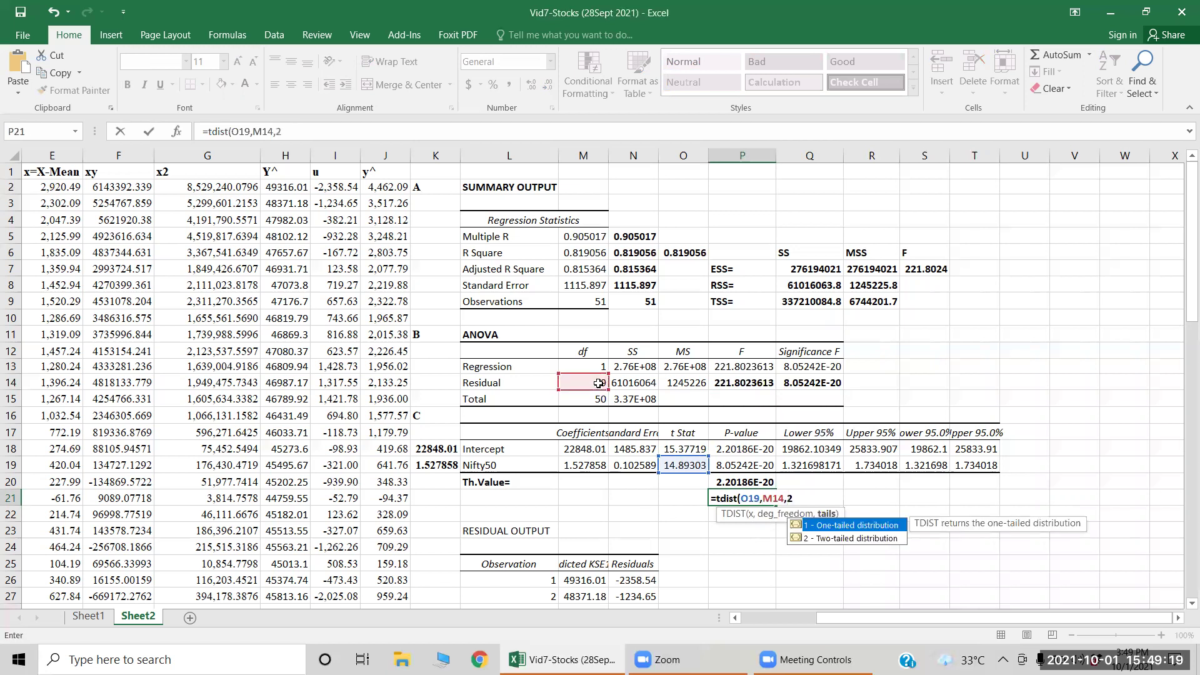
pyautogui.press('Return')
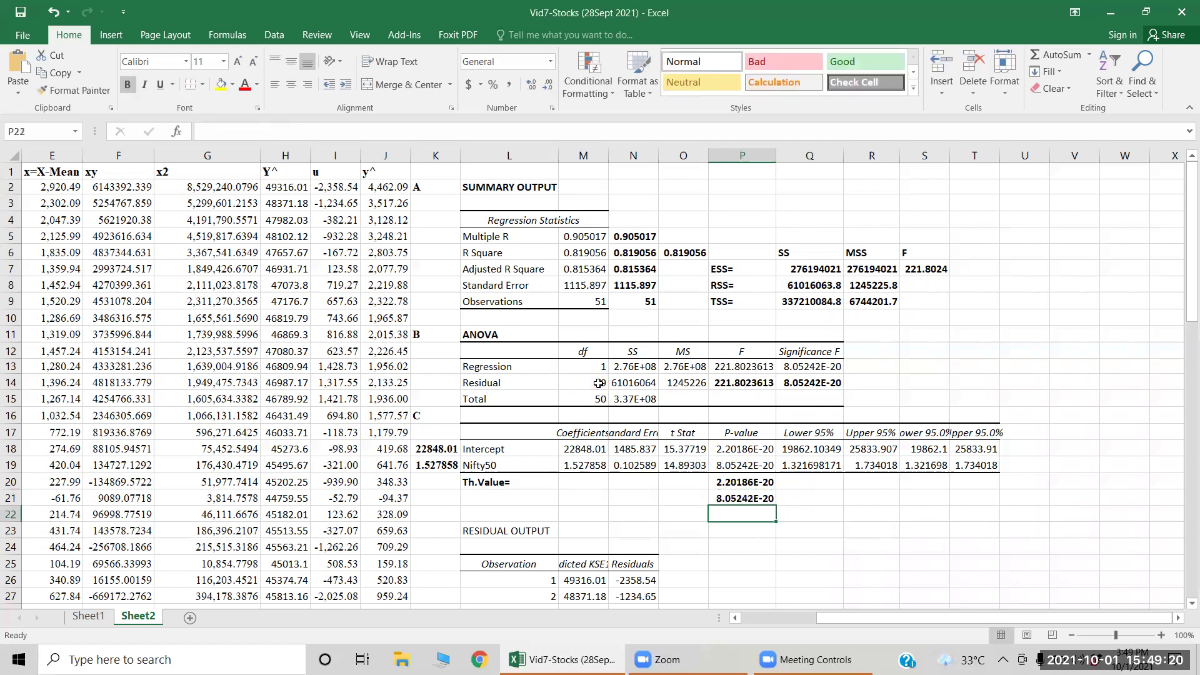
# Calculate the intercept's t statistic in O20 with =TINV(P18,M14).
pyautogui.press('Up')
pyautogui.press('Up')
pyautogui.press('Up')
pyautogui.press('Down')
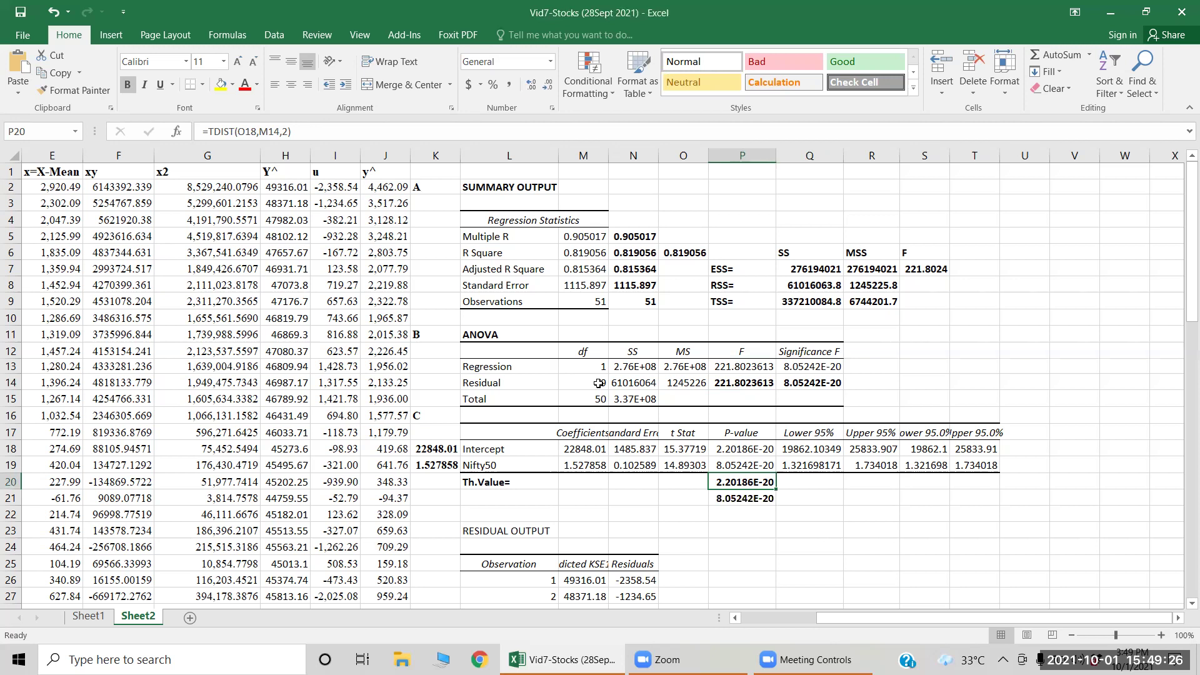
pyautogui.press('Left')
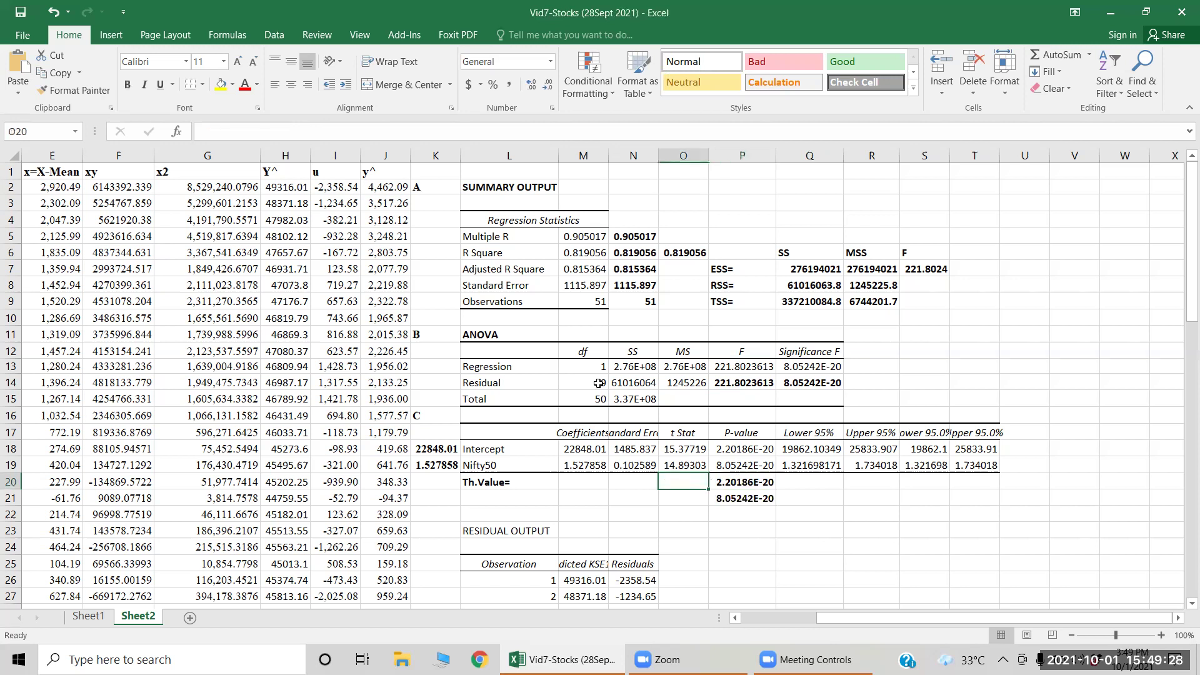
pyautogui.write('=ti')
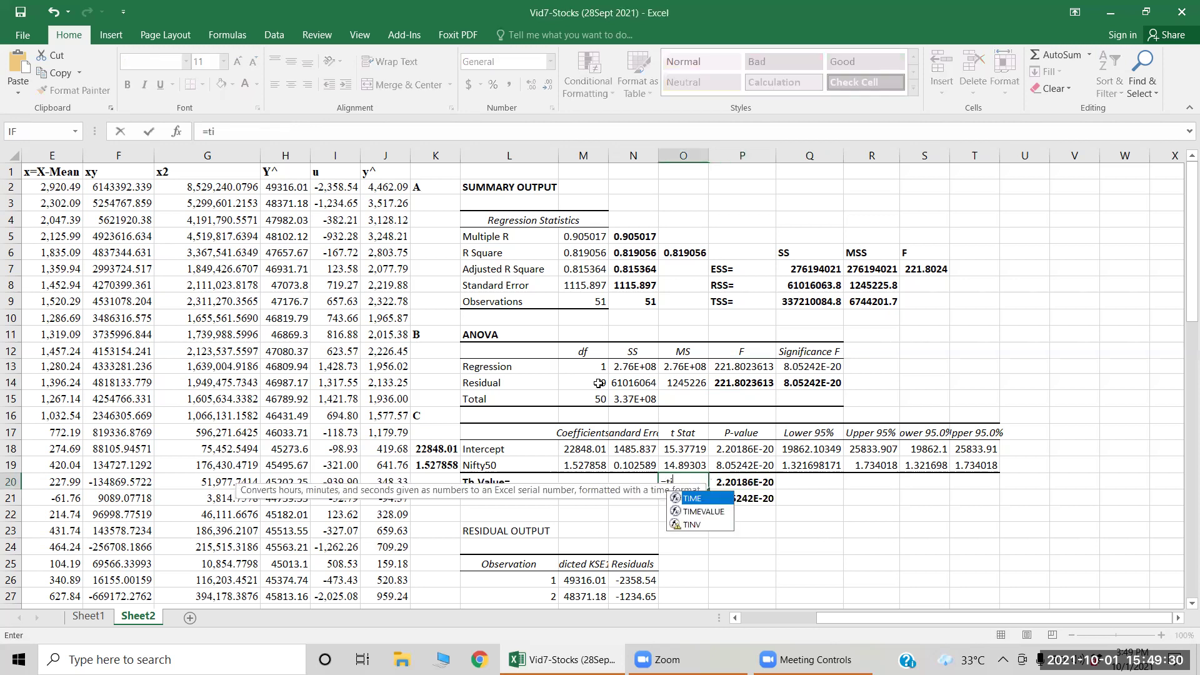
pyautogui.write('nv(')
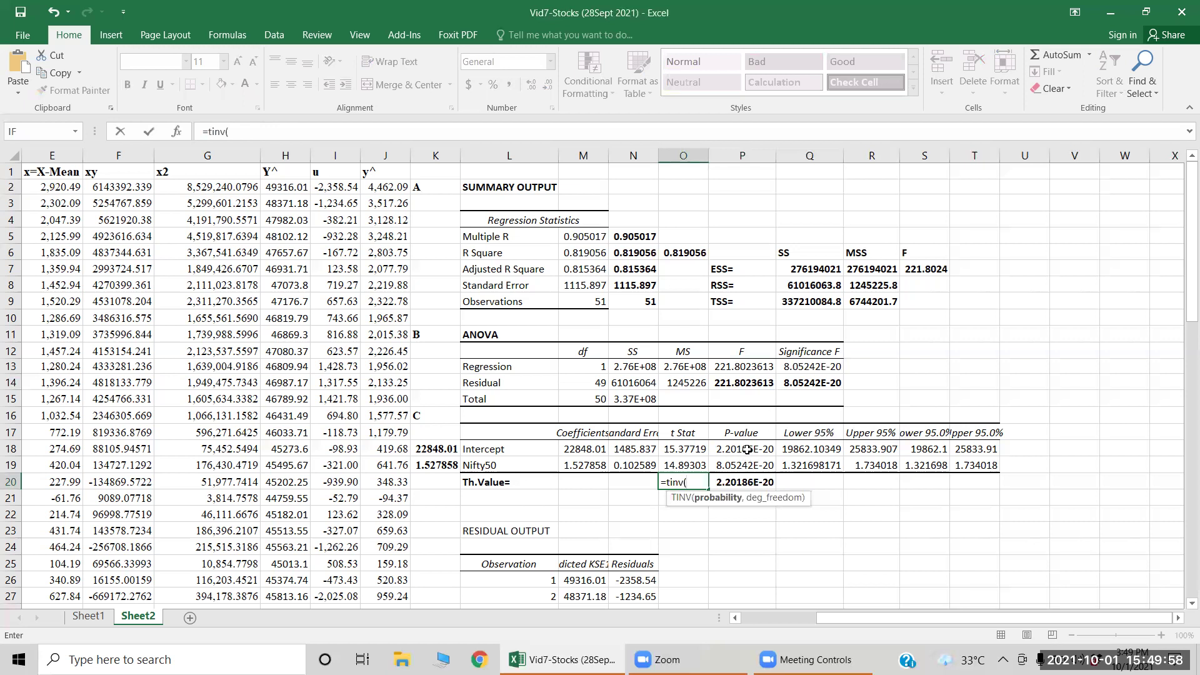
pyautogui.click(746, 449)
pyautogui.write(',')
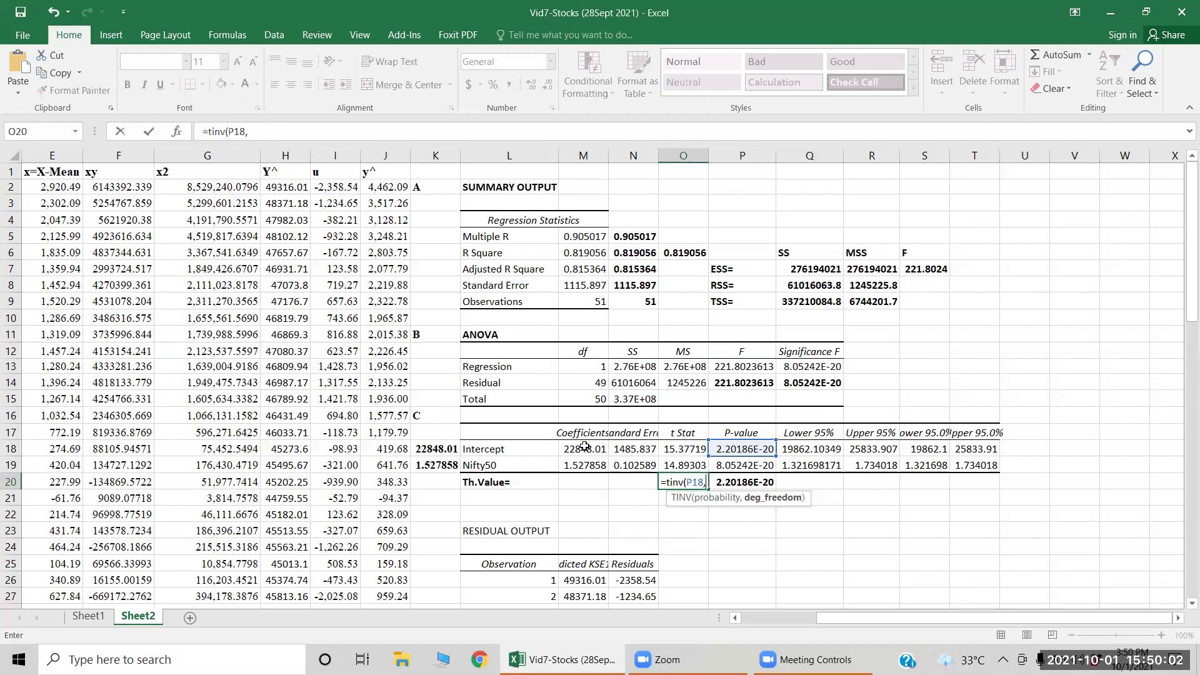
pyautogui.click(600, 390)
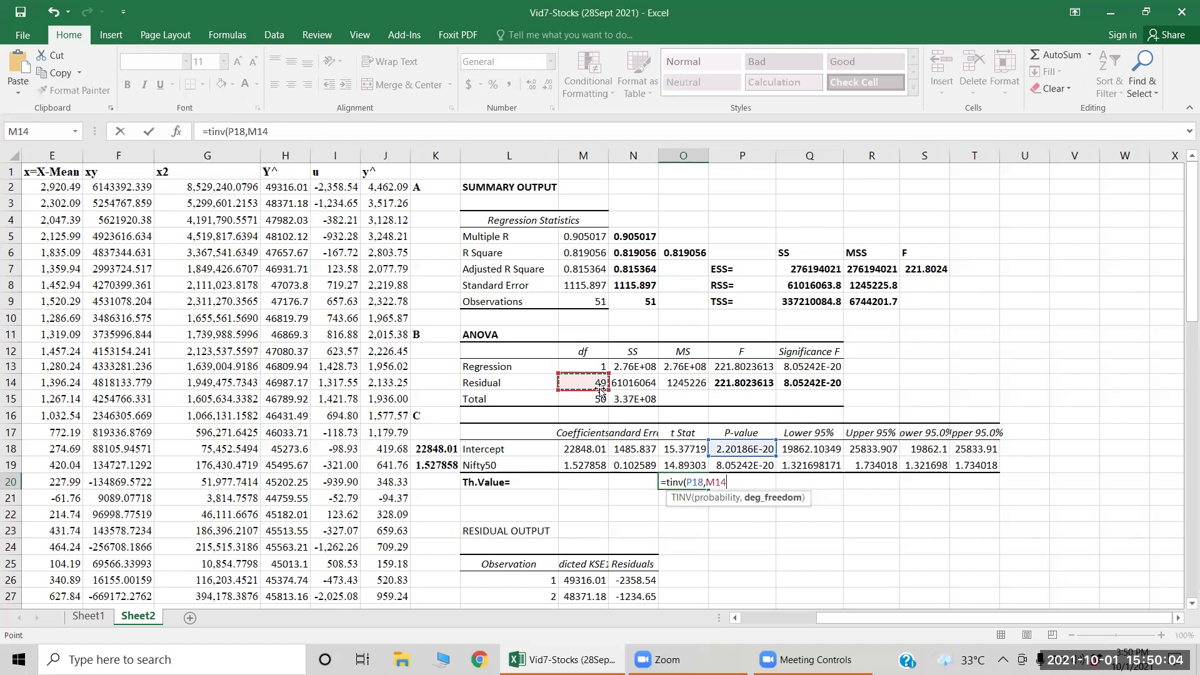
pyautogui.press('Return')
pyautogui.press('Up')
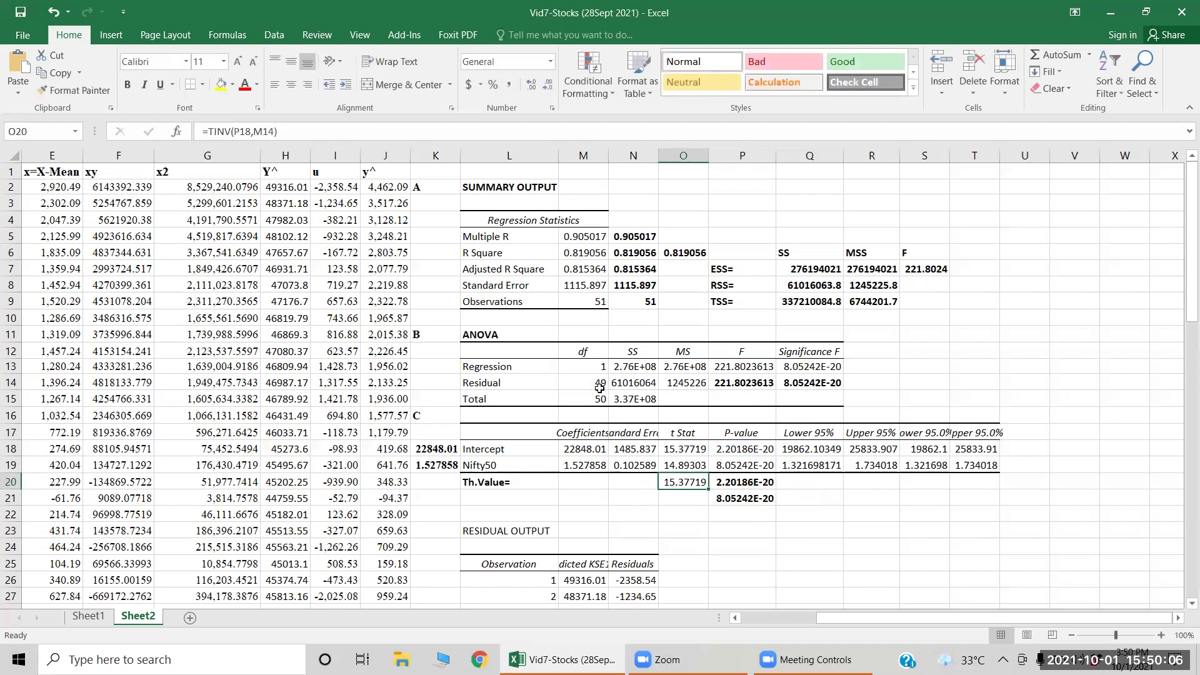
# Apply bold formatting to O20:O21 beneath the t Stat column.
pyautogui.hotkey('ctrl', 'b')
pyautogui.hotkey('shift', 'Down')
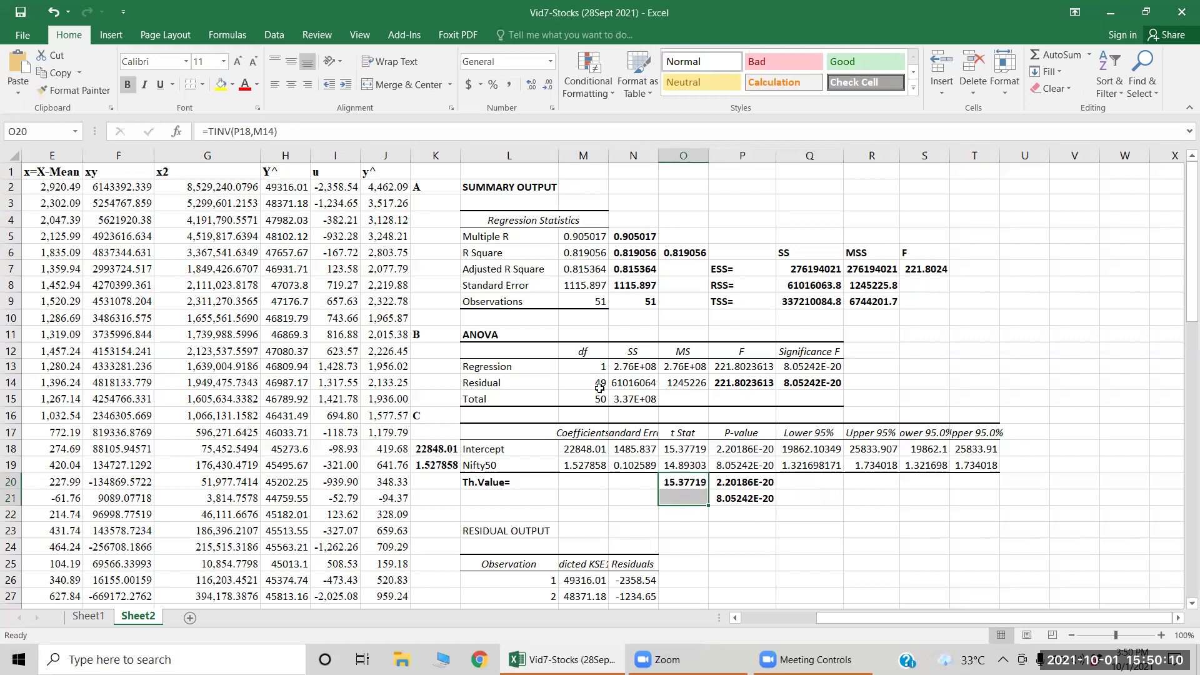
pyautogui.press('Down')
pyautogui.press('Up')
pyautogui.press('Down')
pyautogui.press('Up')
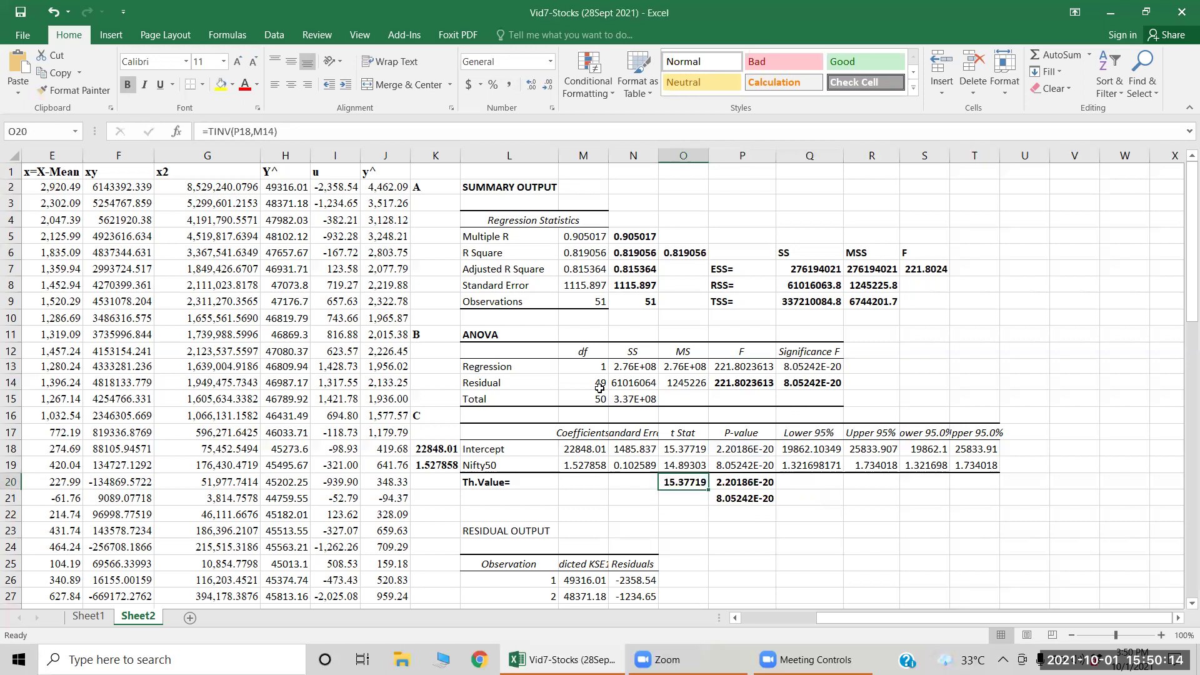
# Calculate the Nifty50 coefficient's t statistic in O21 with =TINV(P19,M14).
pyautogui.press('Down')
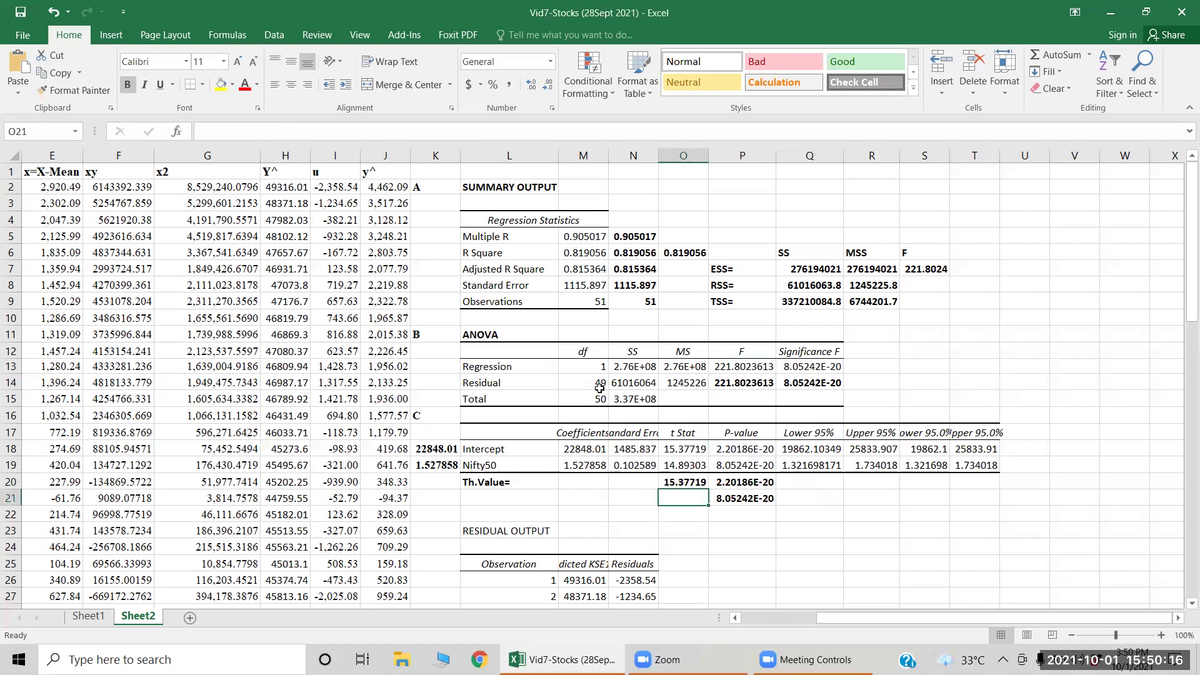
pyautogui.write('=ti')
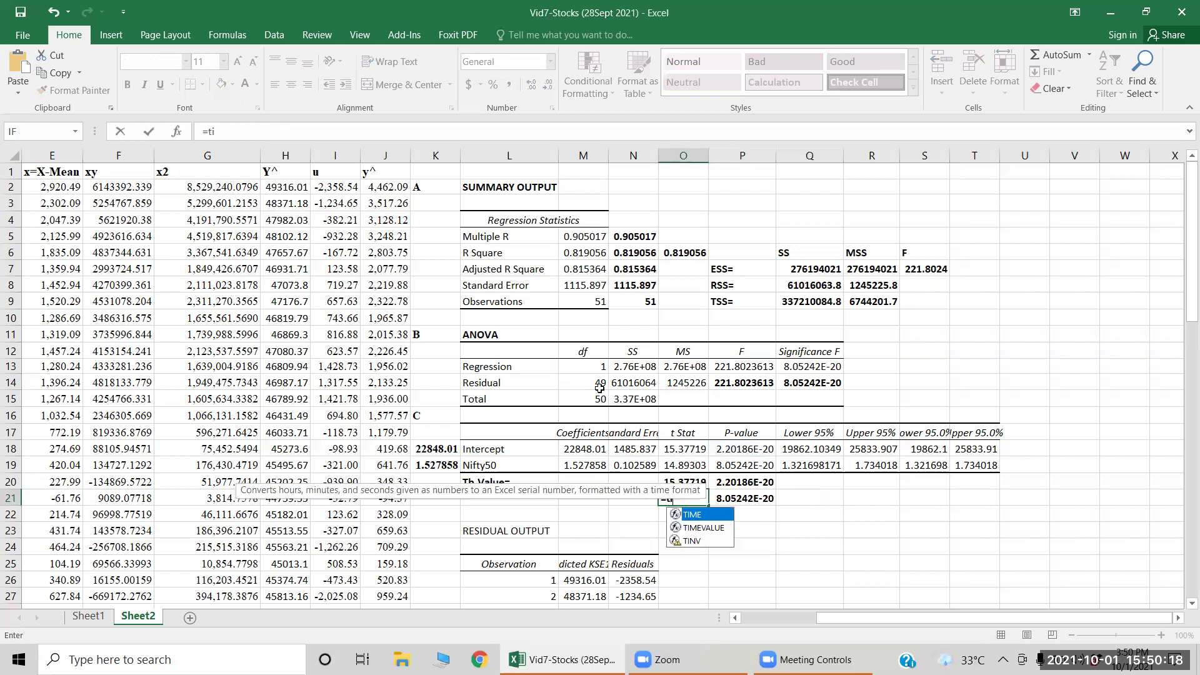
pyautogui.write('nv(')
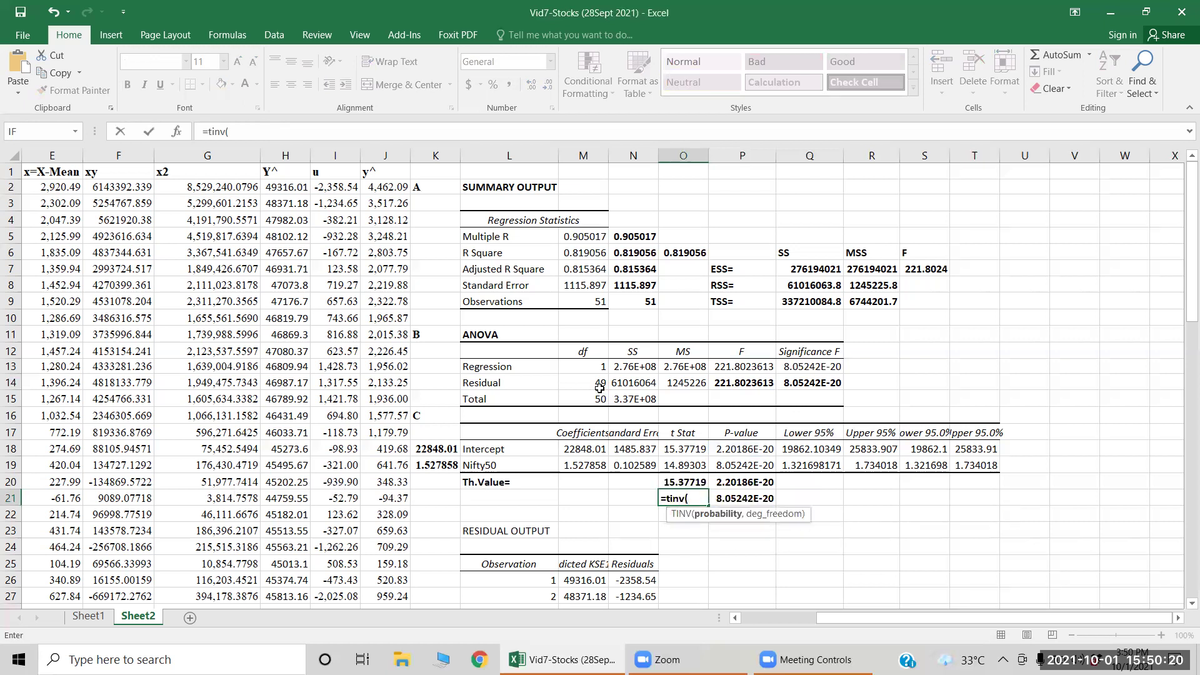
pyautogui.click(725, 466)
pyautogui.write(',')
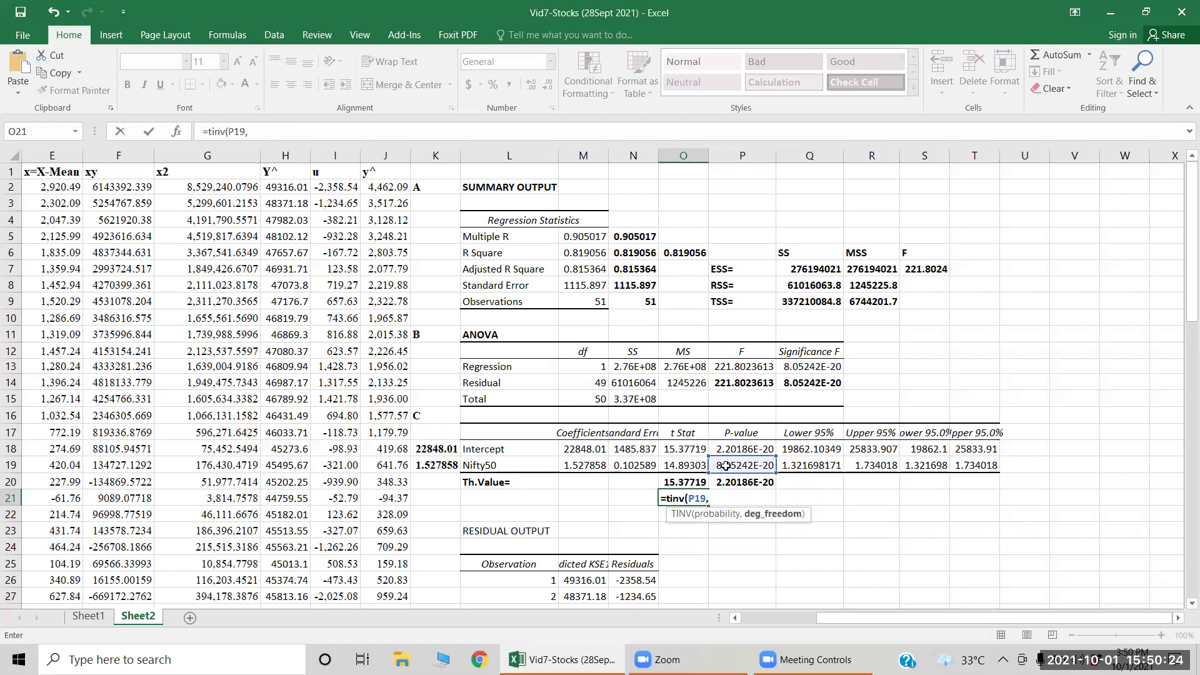
pyautogui.click(589, 383)
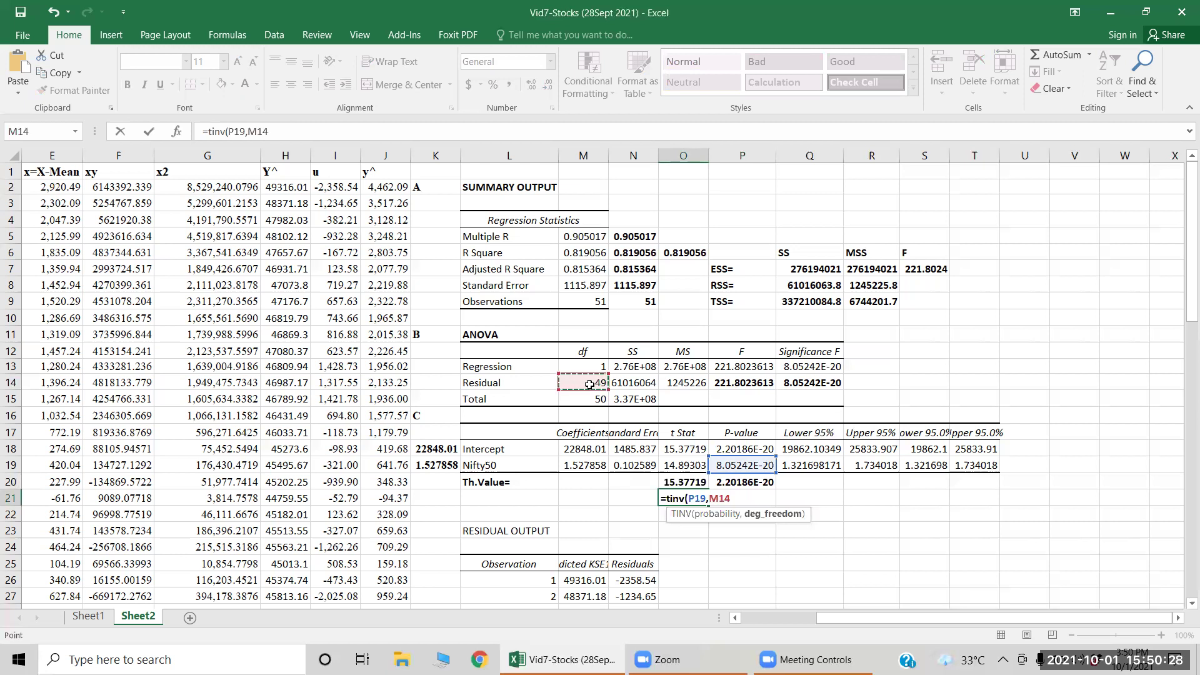
pyautogui.press('Return')
pyautogui.press('Up')
pyautogui.press('Up')
pyautogui.press('Up')
pyautogui.press('Up')
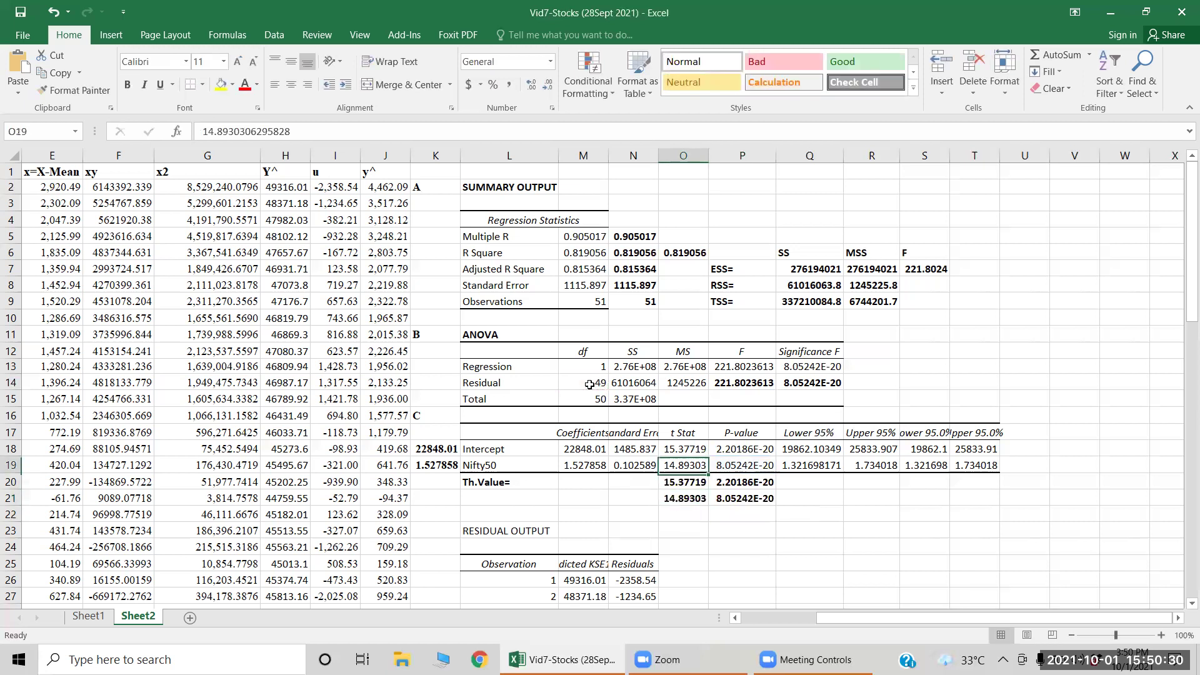
# Calculate the theoretical t value in M20 with =TINV(0.05,M14) and make it bold.
pyautogui.press('Down')
pyautogui.press('Right')
pyautogui.press('Down')
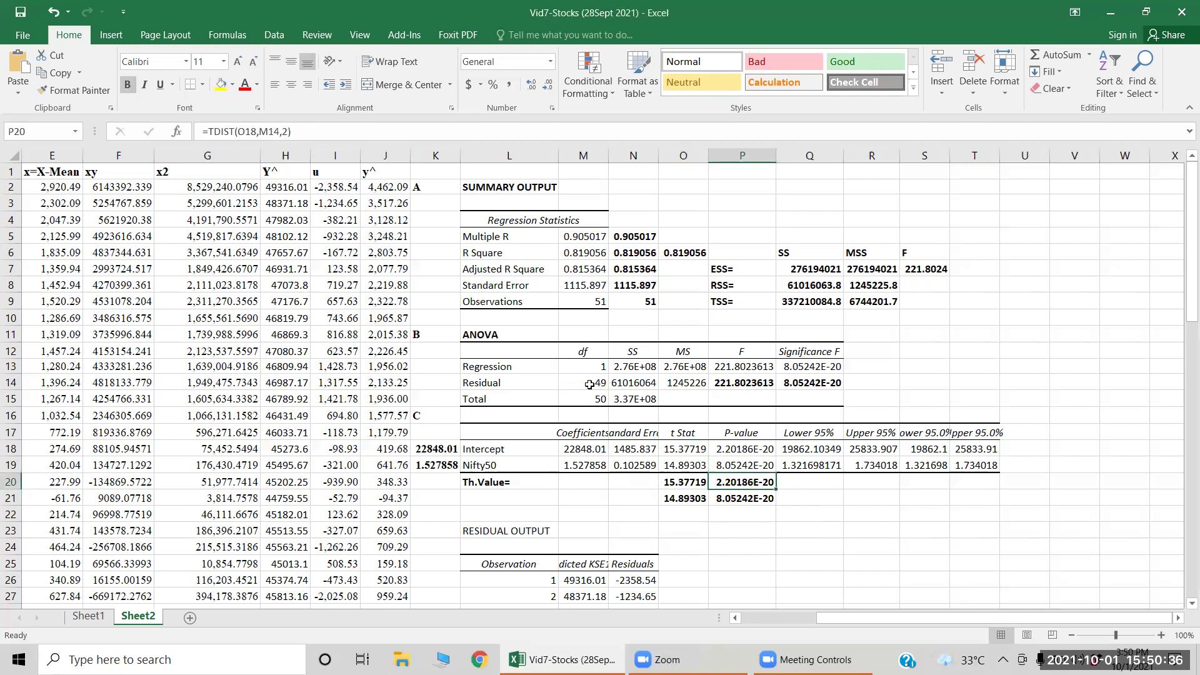
pyautogui.press('Left')
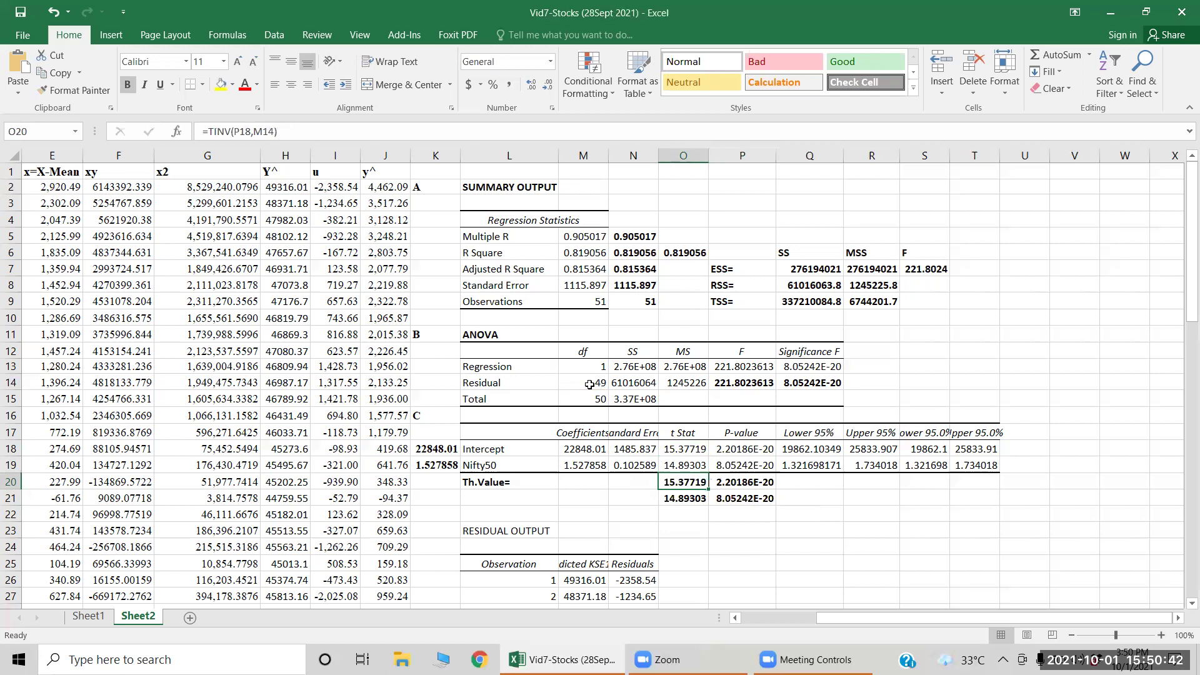
pyautogui.press('Left')
pyautogui.press('Left')
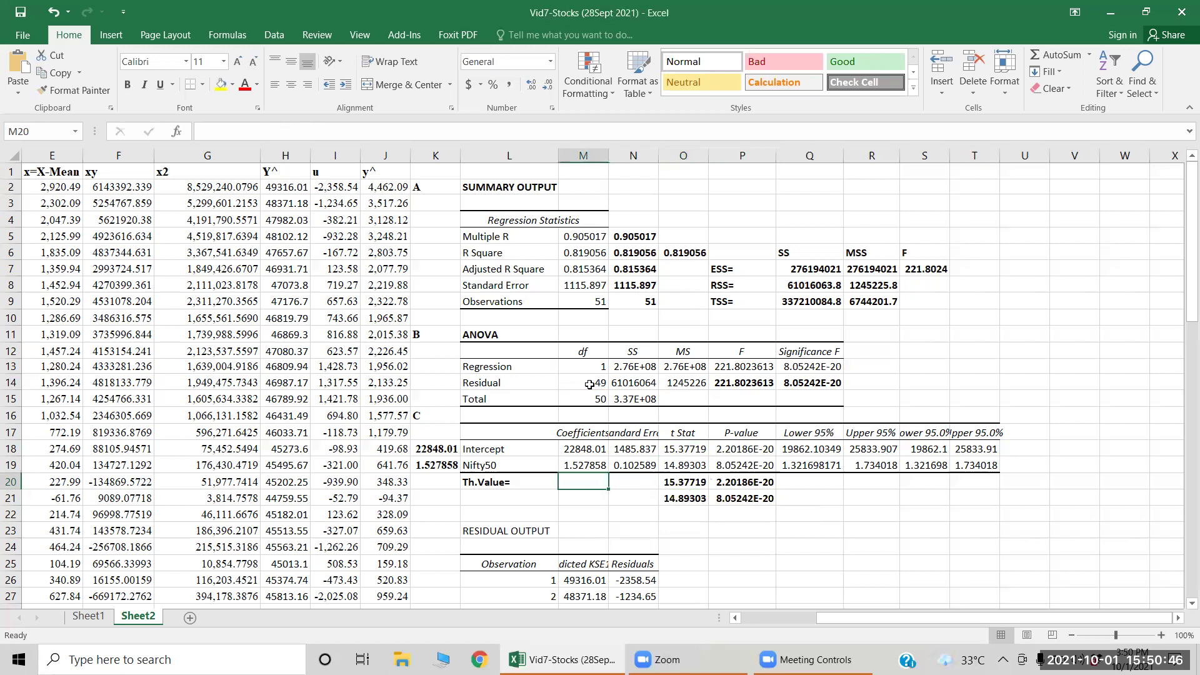
pyautogui.write('=tin')
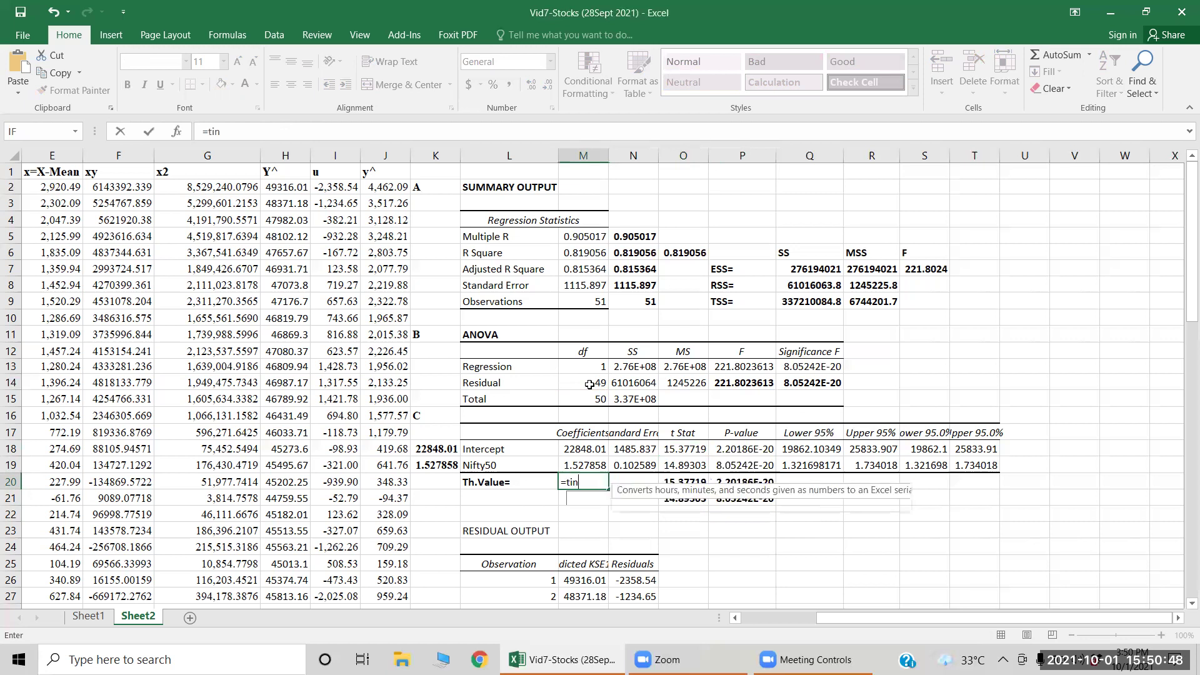
pyautogui.write('v(')
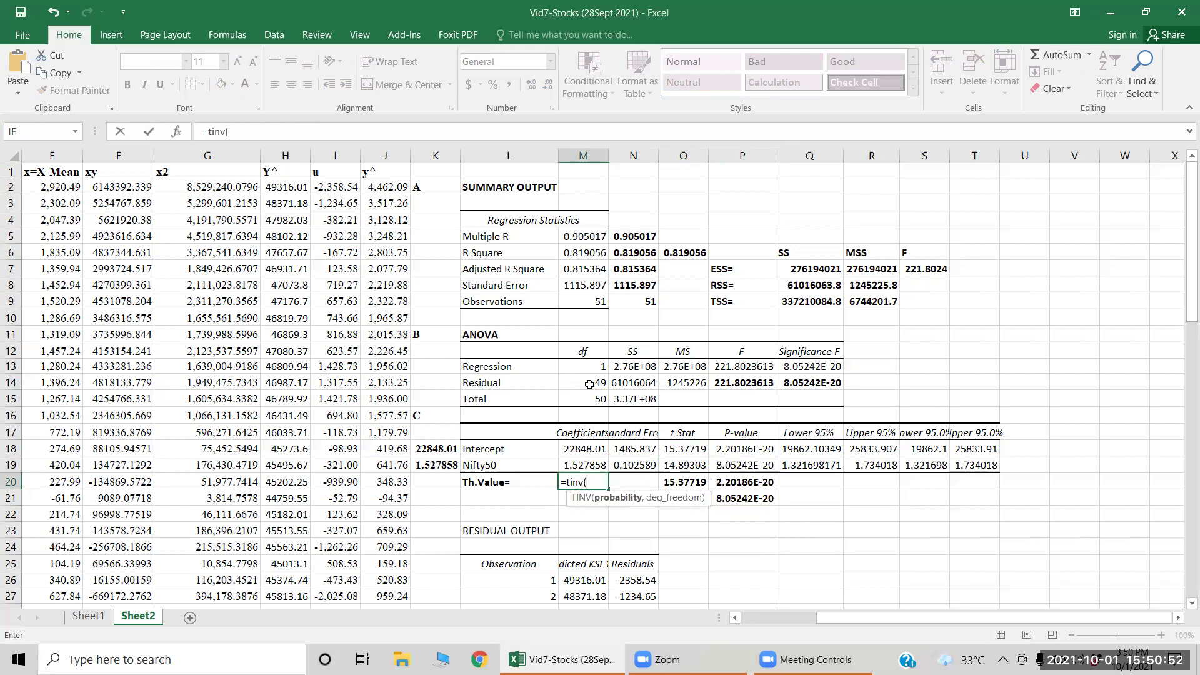
pyautogui.write('0.05,')
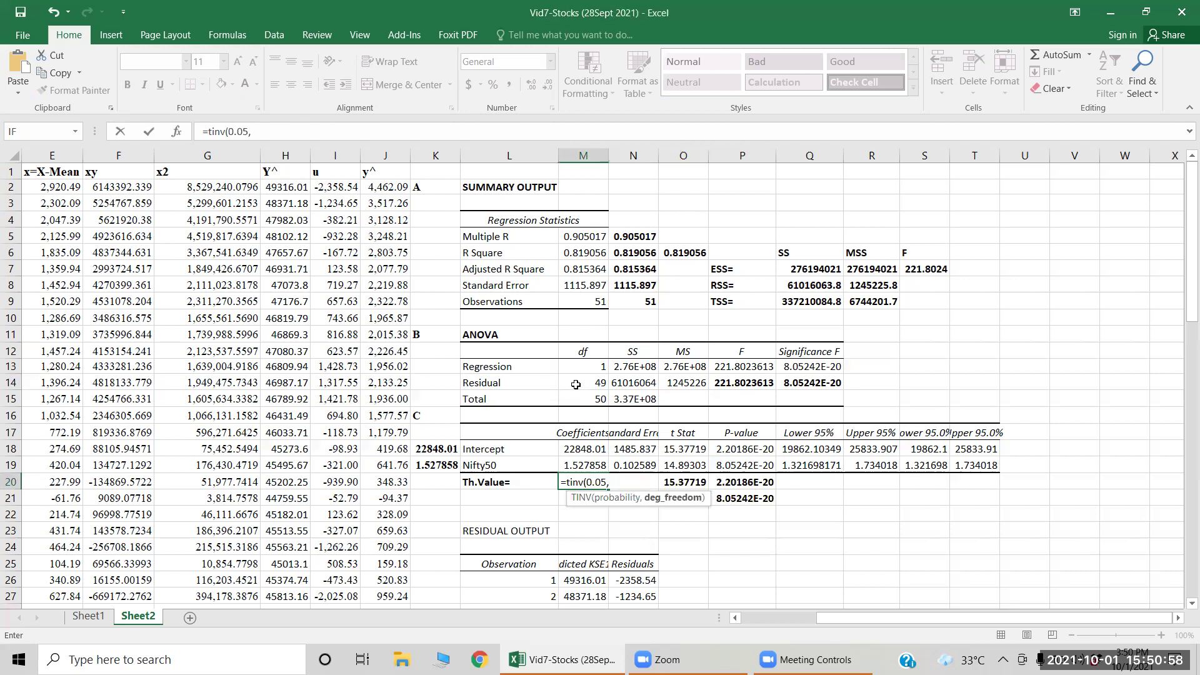
pyautogui.click(577, 385)
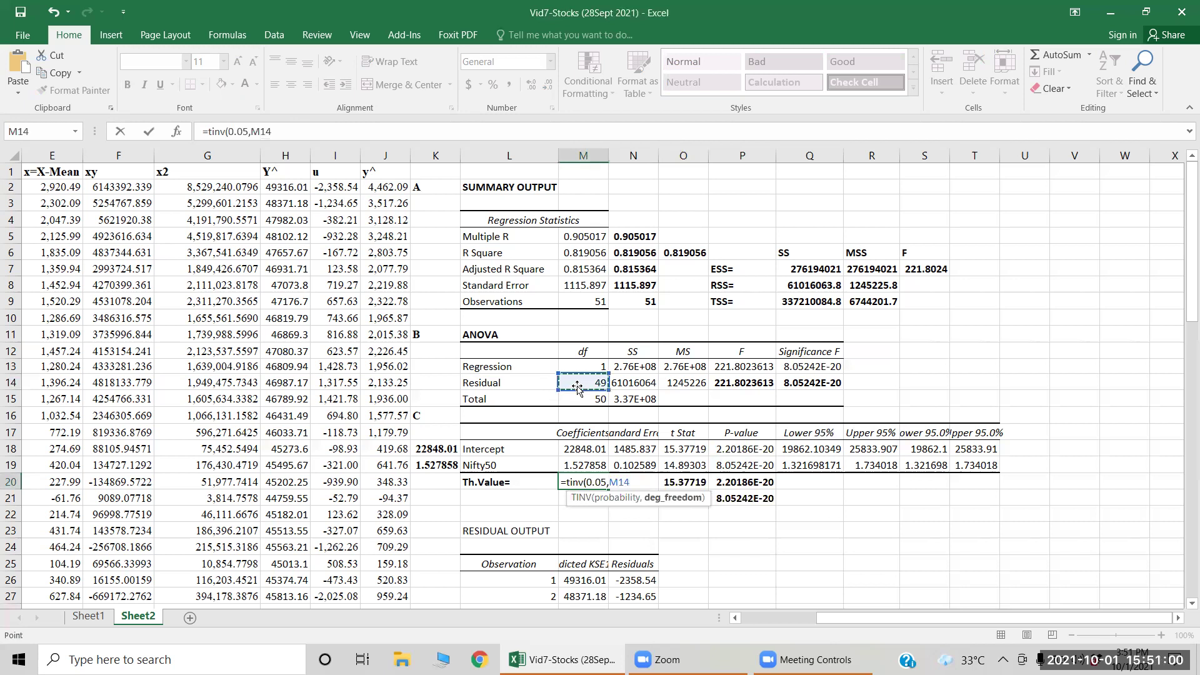
pyautogui.press('Return')
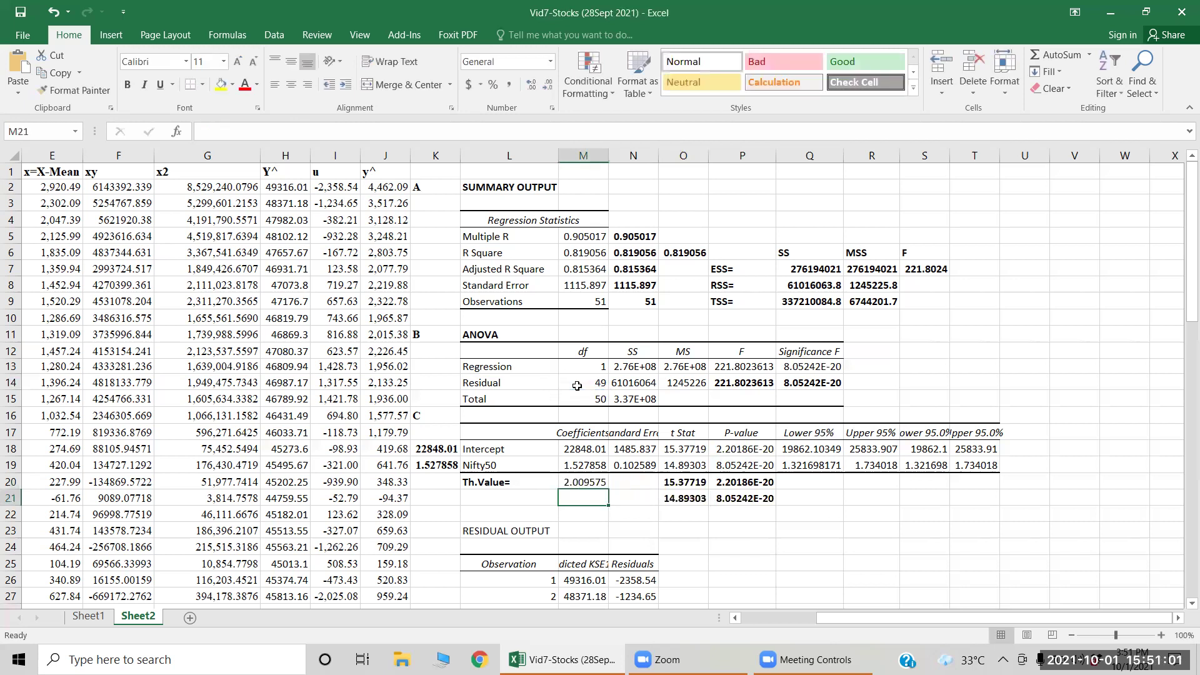
pyautogui.click(571, 484)
pyautogui.hotkey('ctrl', 'b')
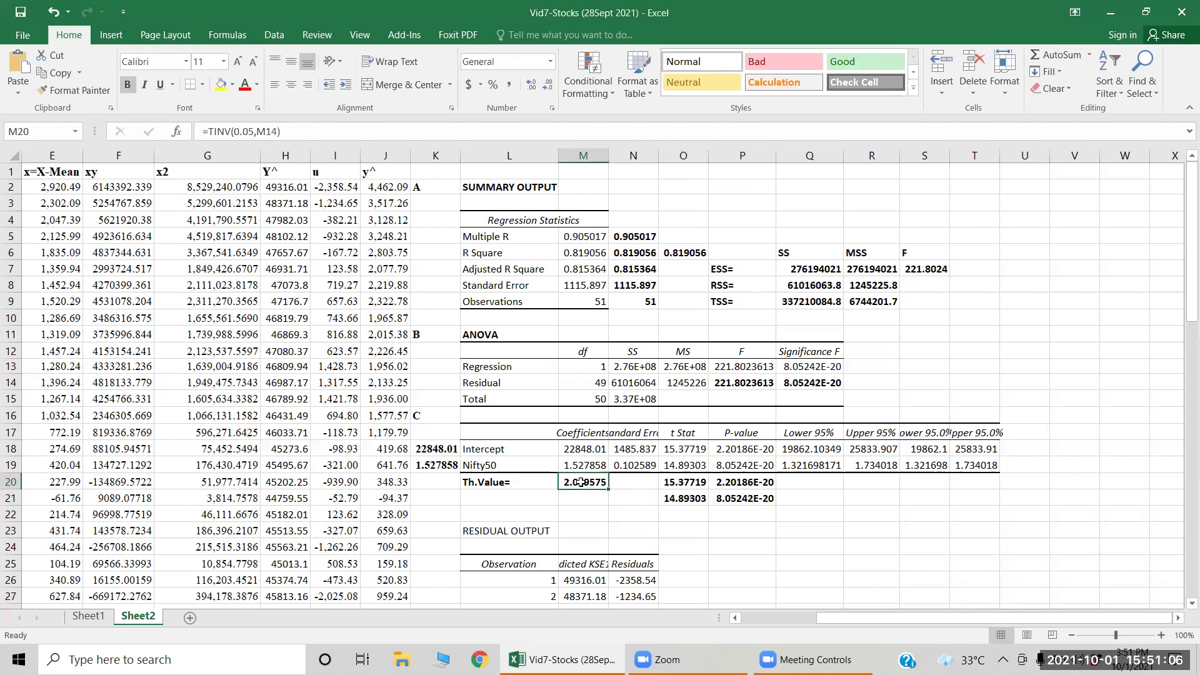
# Calculate the intercept's lower 95% limit in Q20 with =M18-N18*M20.
pyautogui.click(820, 485)
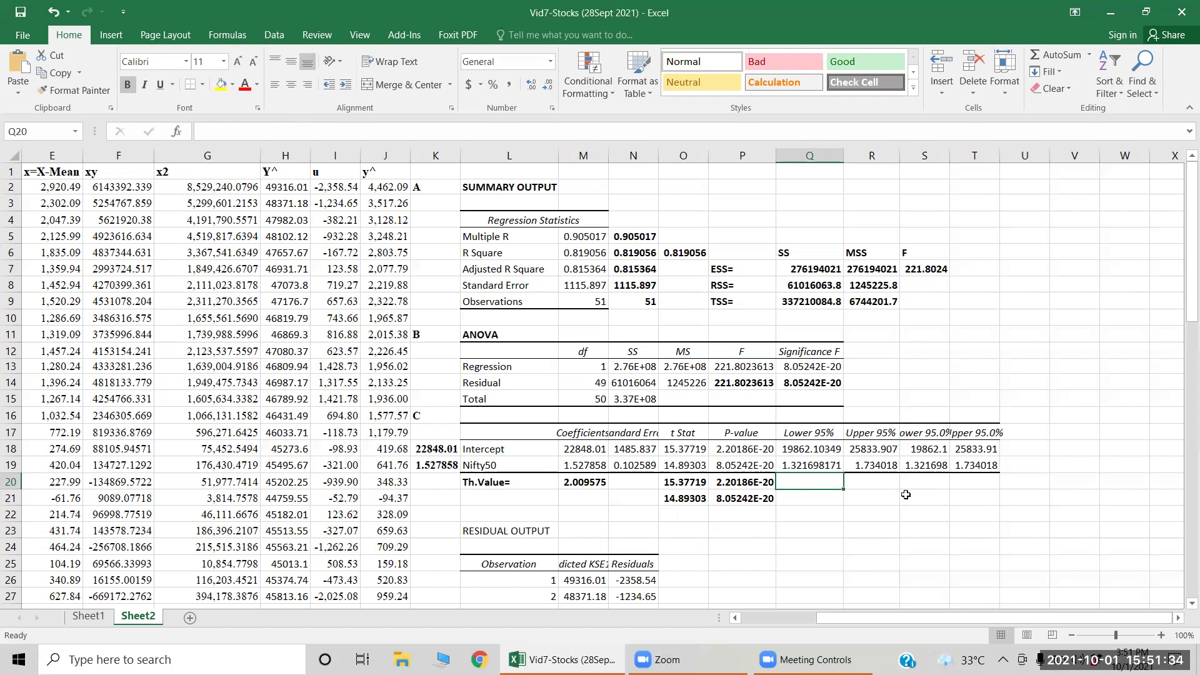
pyautogui.write('=')
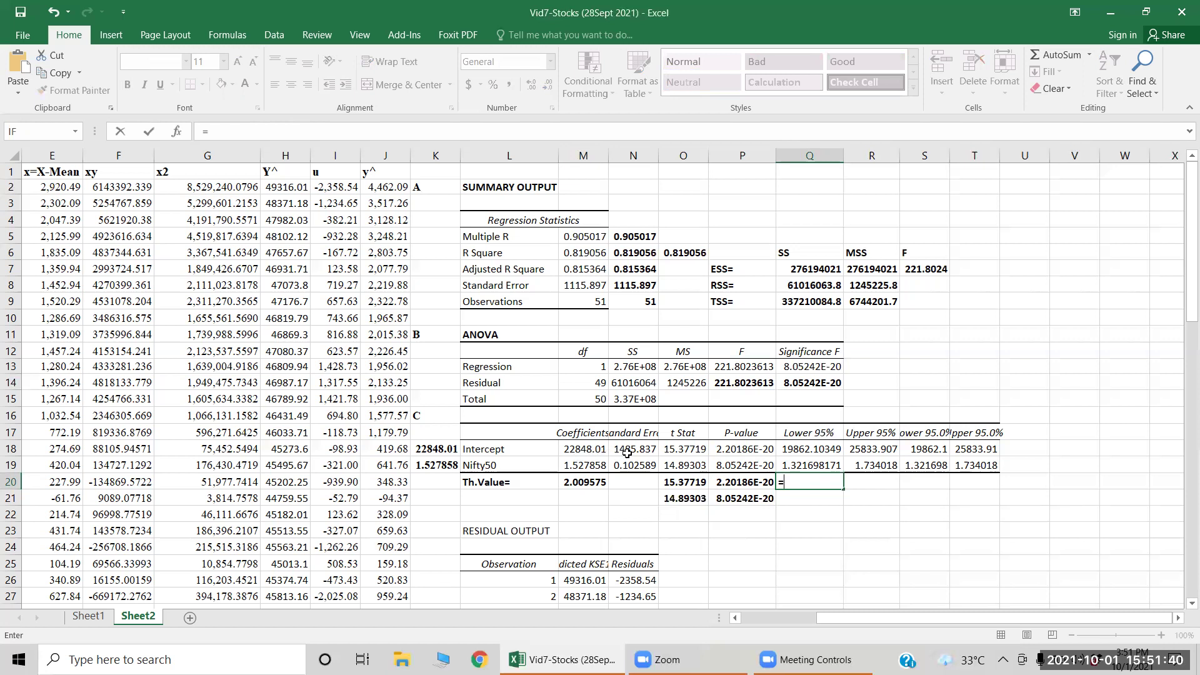
pyautogui.click(575, 449)
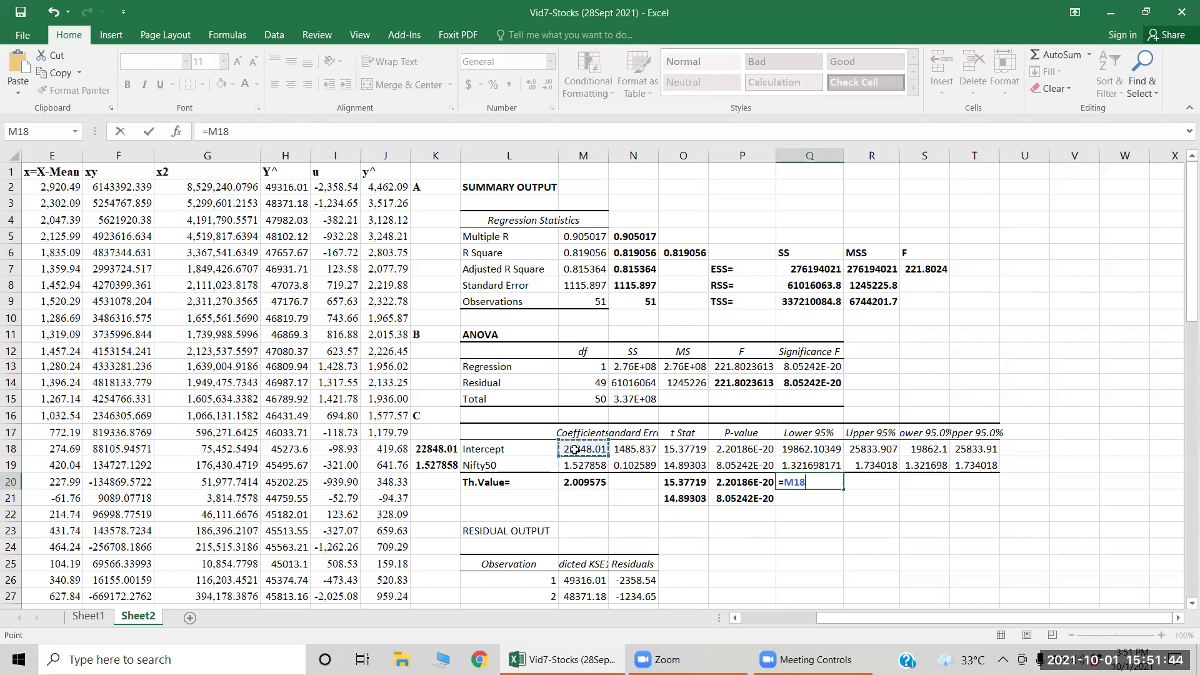
pyautogui.write('-')
pyautogui.click(633, 450)
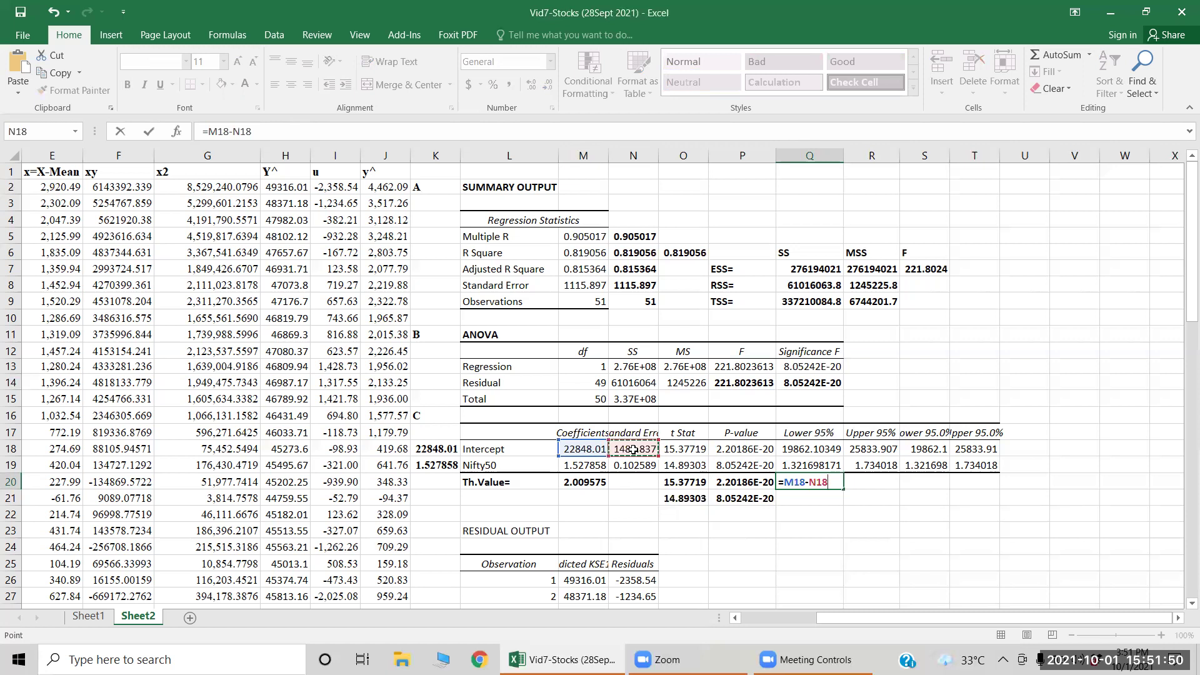
pyautogui.write('*')
pyautogui.click(573, 489)
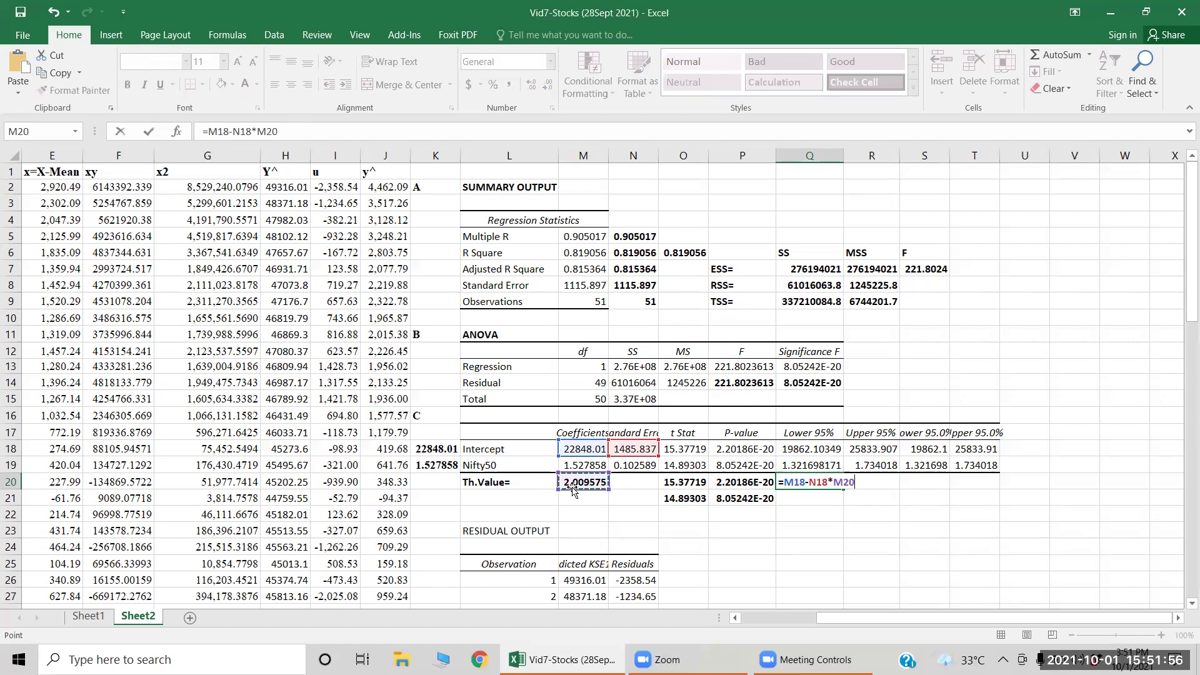
pyautogui.press('Return')
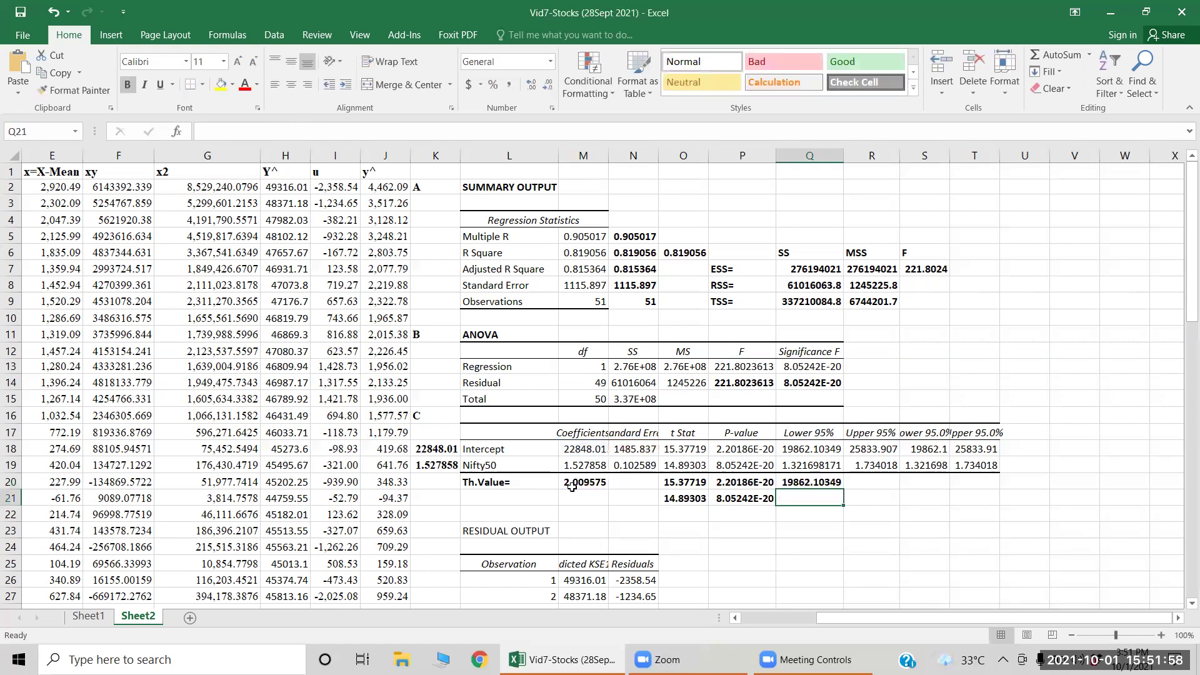
# Calculate the Nifty50 coefficient's lower 95% limit in Q21 with =M19-N19*M20.
pyautogui.click(821, 449)
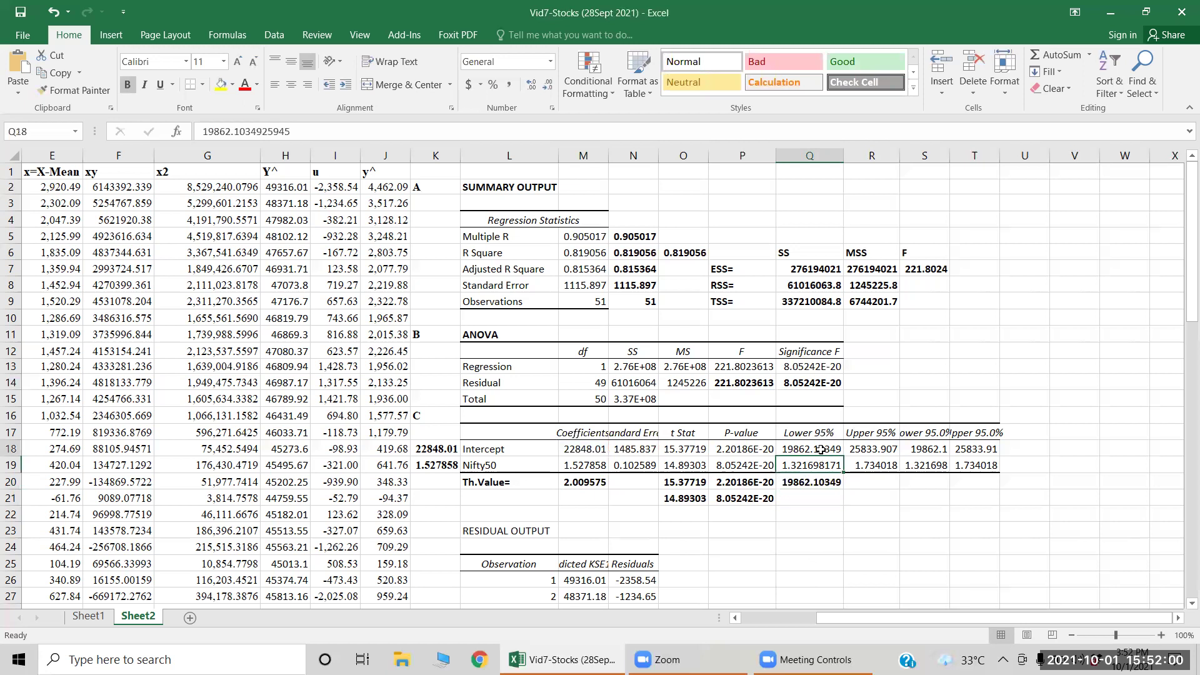
pyautogui.press('Down')
pyautogui.press('Down')
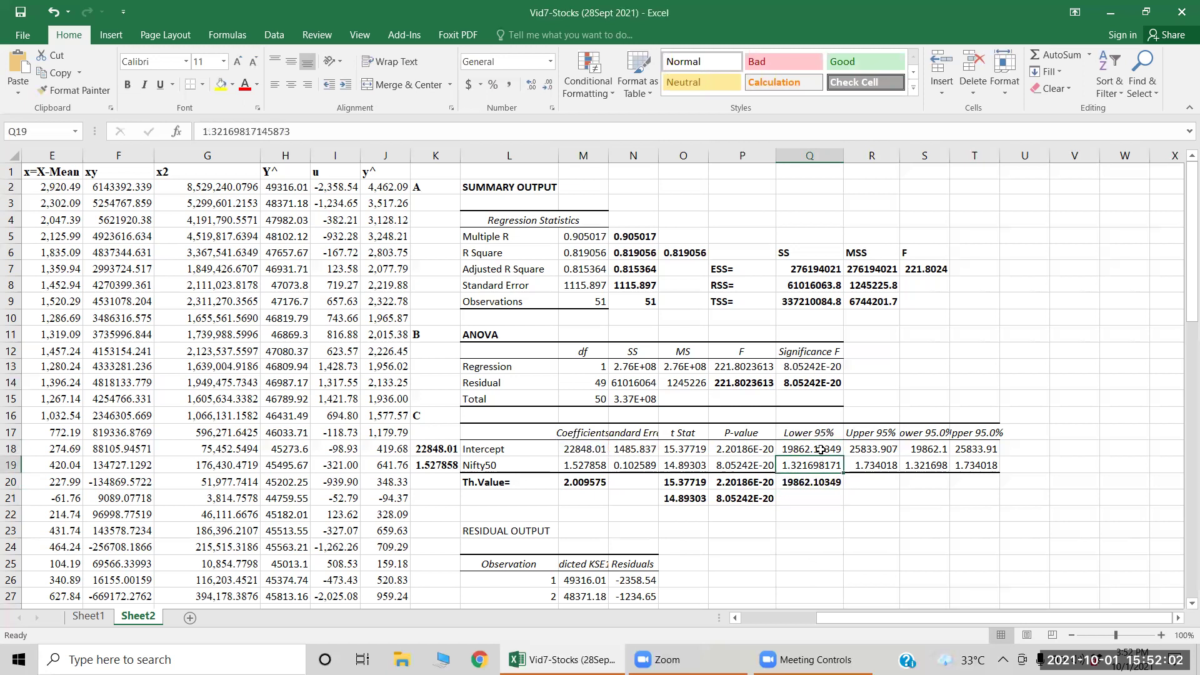
pyautogui.press('Down')
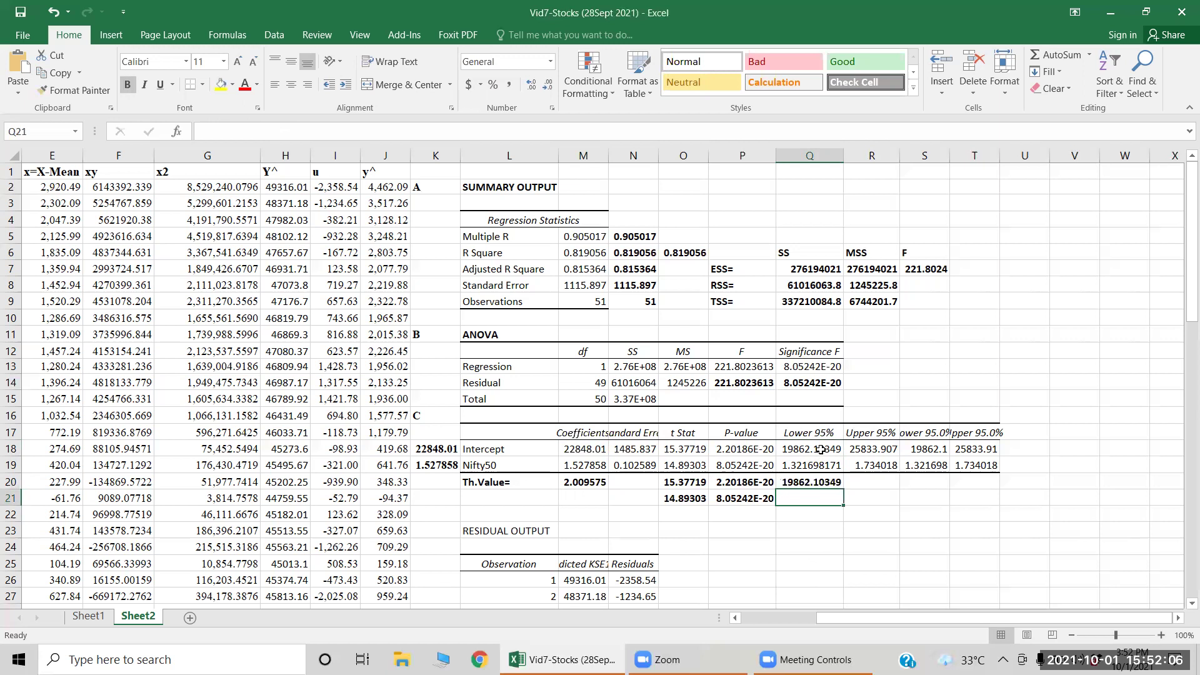
pyautogui.write('=')
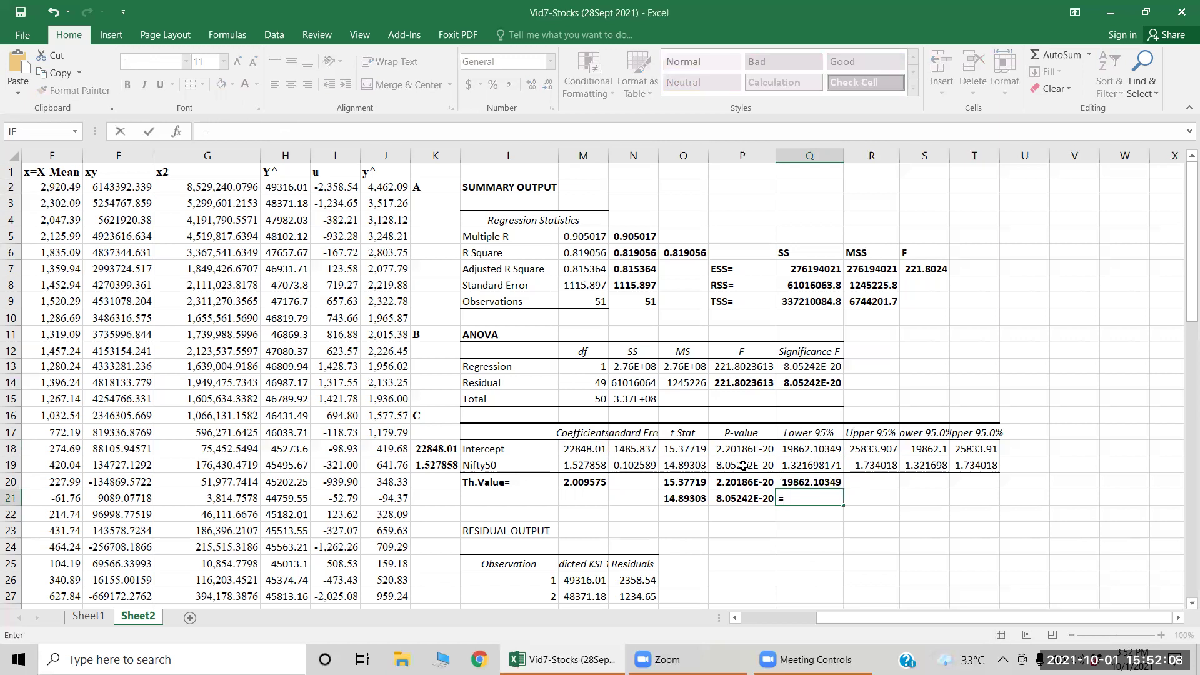
pyautogui.click(585, 462)
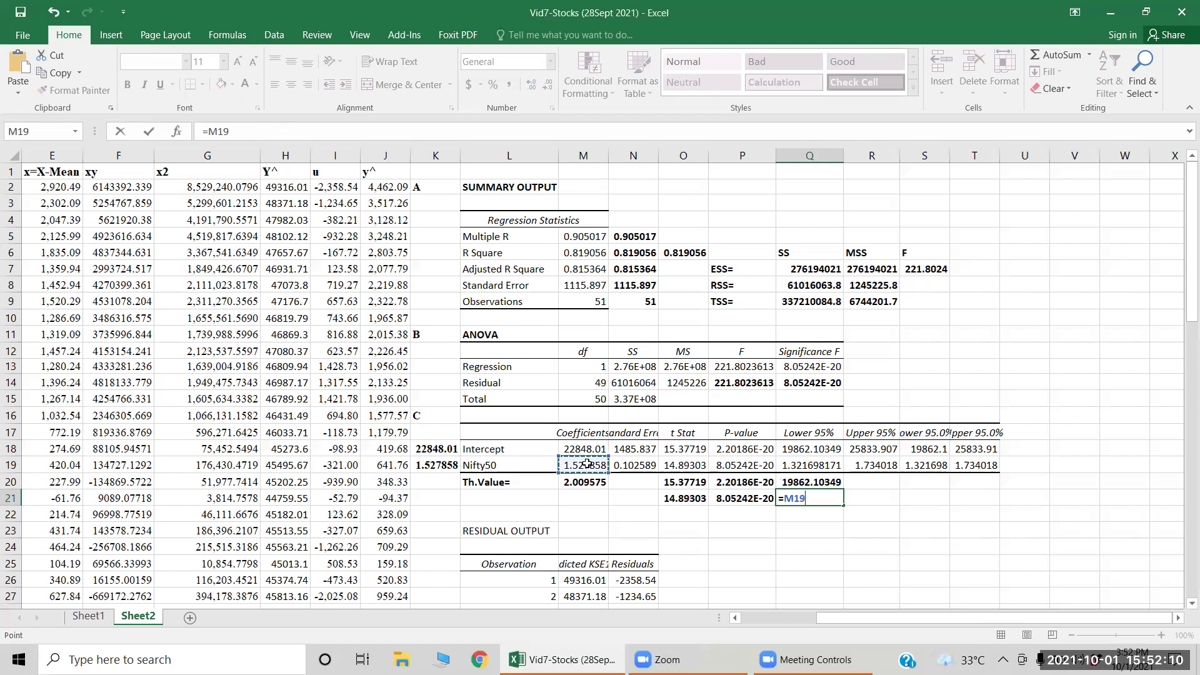
pyautogui.write('-')
pyautogui.click(625, 468)
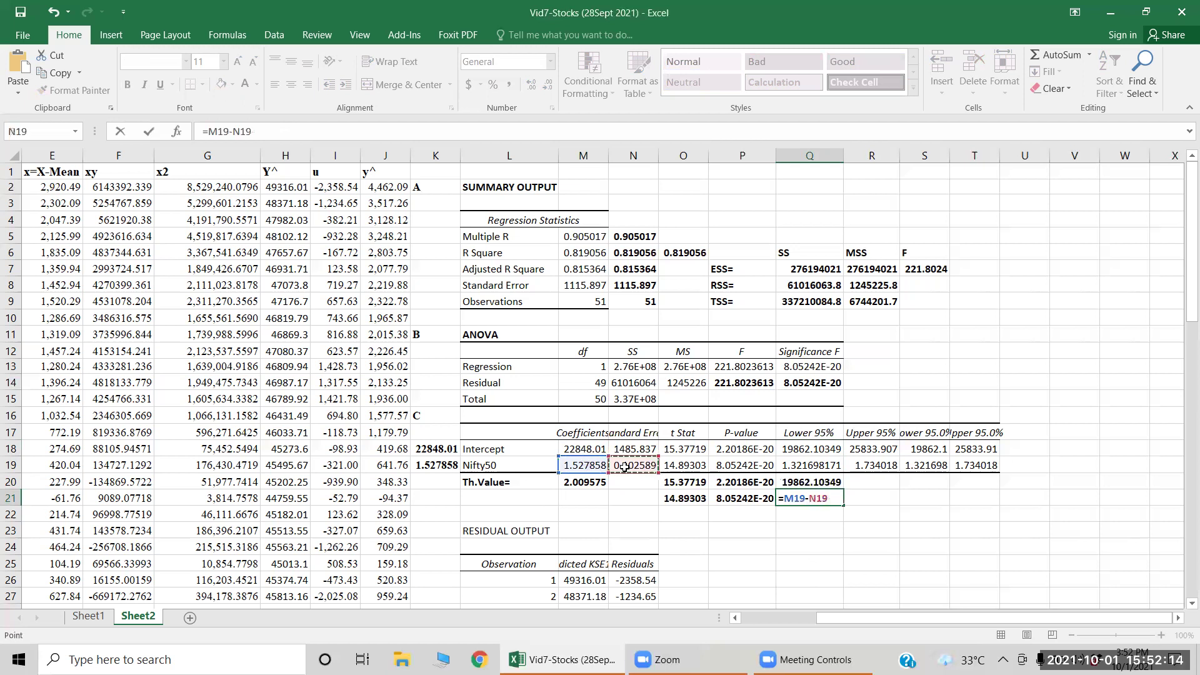
pyautogui.write('*')
pyautogui.click(569, 483)
pyautogui.press('Return')
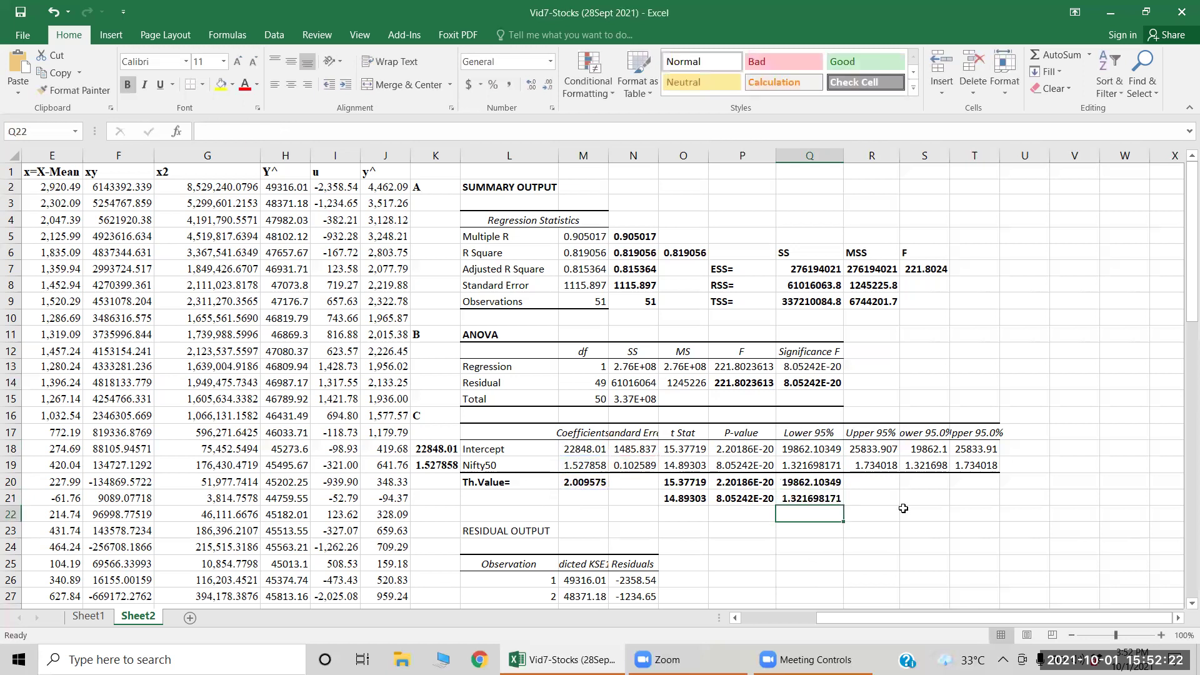
# Calculate the intercept's upper 95% limit in R20 with =M18+N18*M20 and make it bold.
pyautogui.click(858, 479)
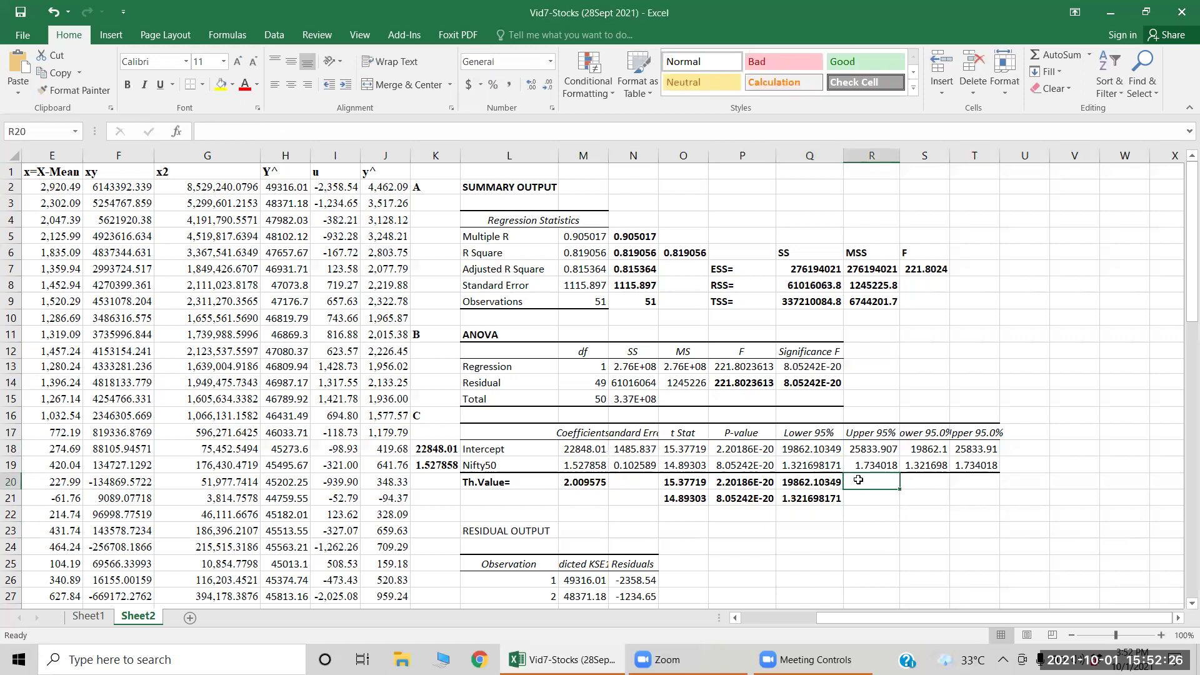
pyautogui.write('=')
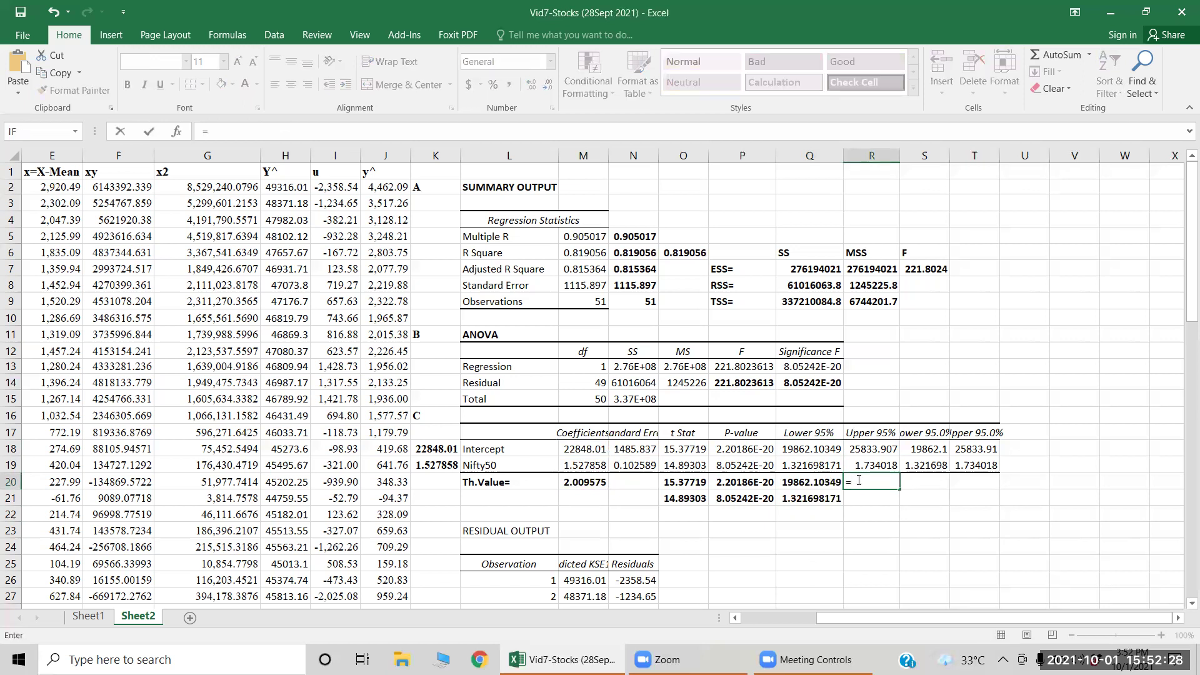
pyautogui.click(593, 447)
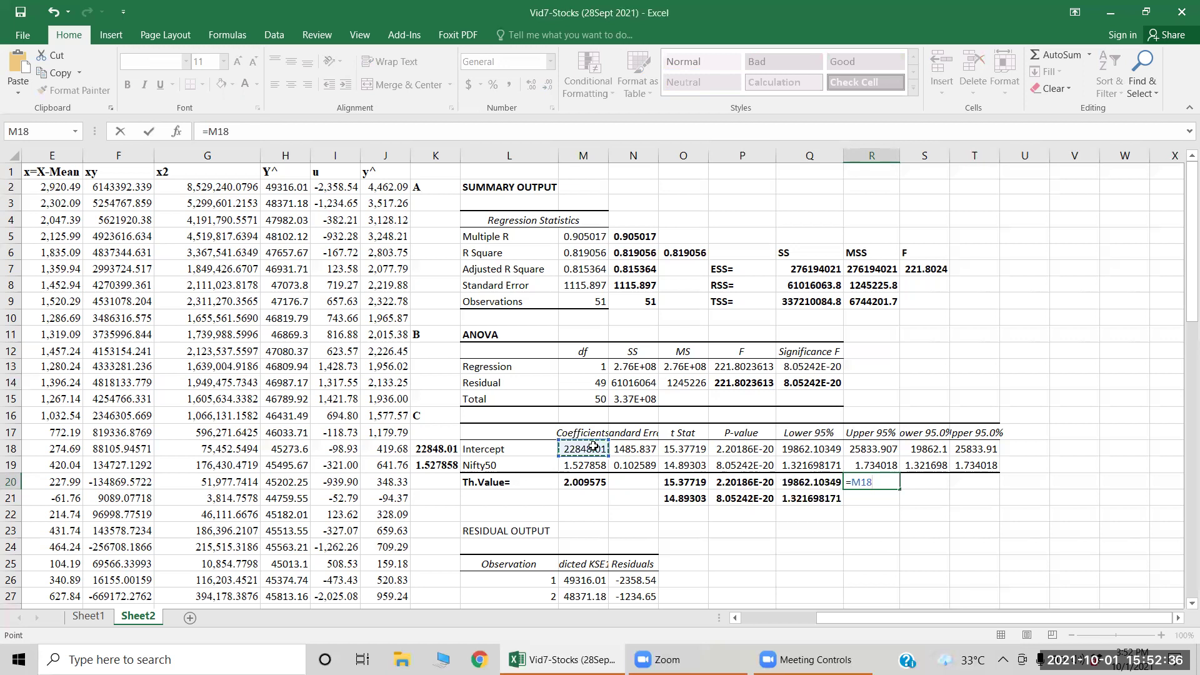
pyautogui.write('+')
pyautogui.click(641, 449)
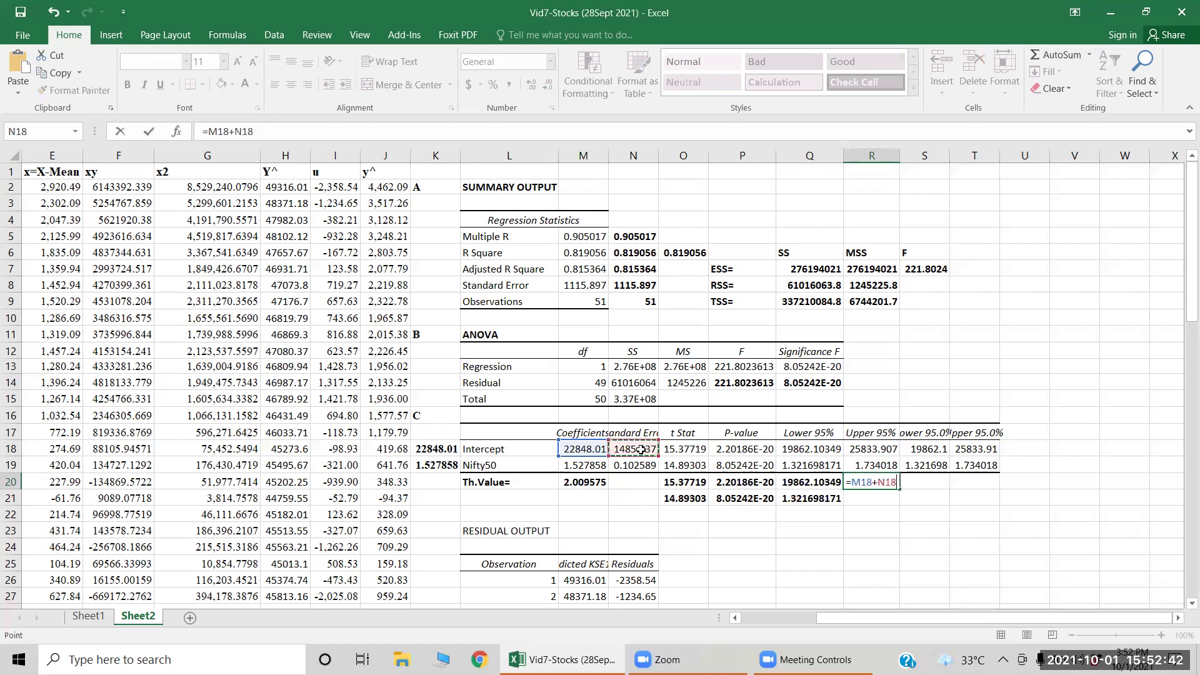
pyautogui.write('*')
pyautogui.click(576, 483)
pyautogui.press('Return')
pyautogui.press('Up')
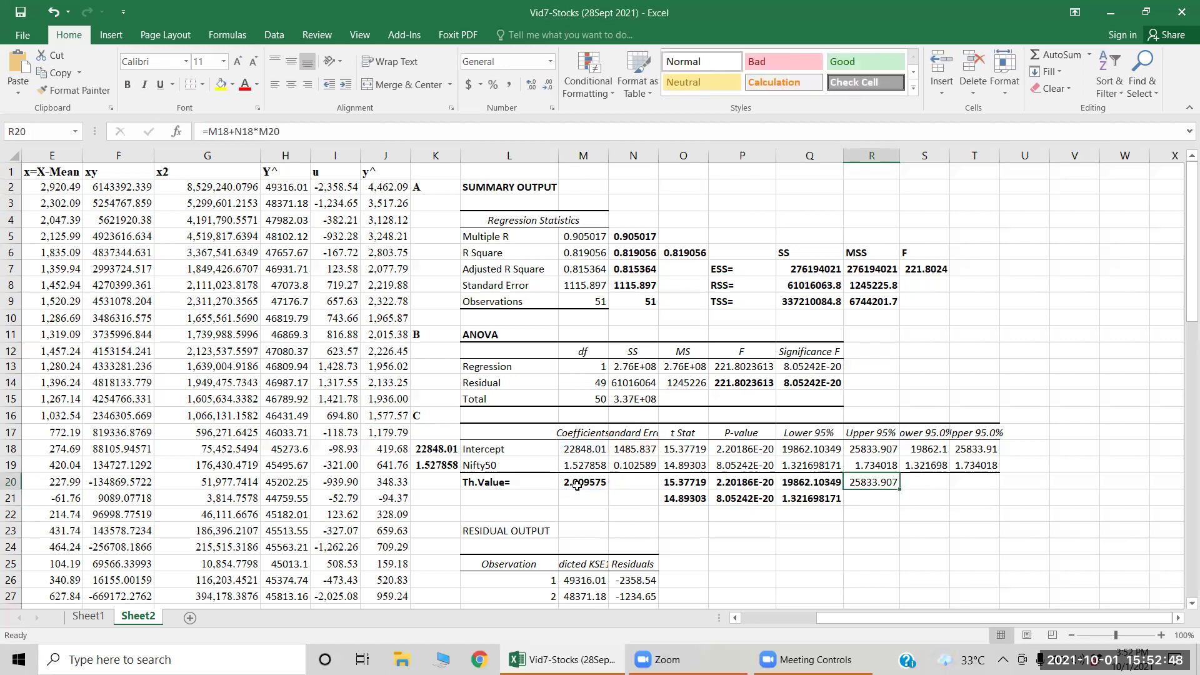
pyautogui.hotkey('ctrl', 'b')
# Calculate the Nifty50 coefficient's upper 95% limit in R21 with =M19+N19*M20 and make it bold.
pyautogui.press('Down')
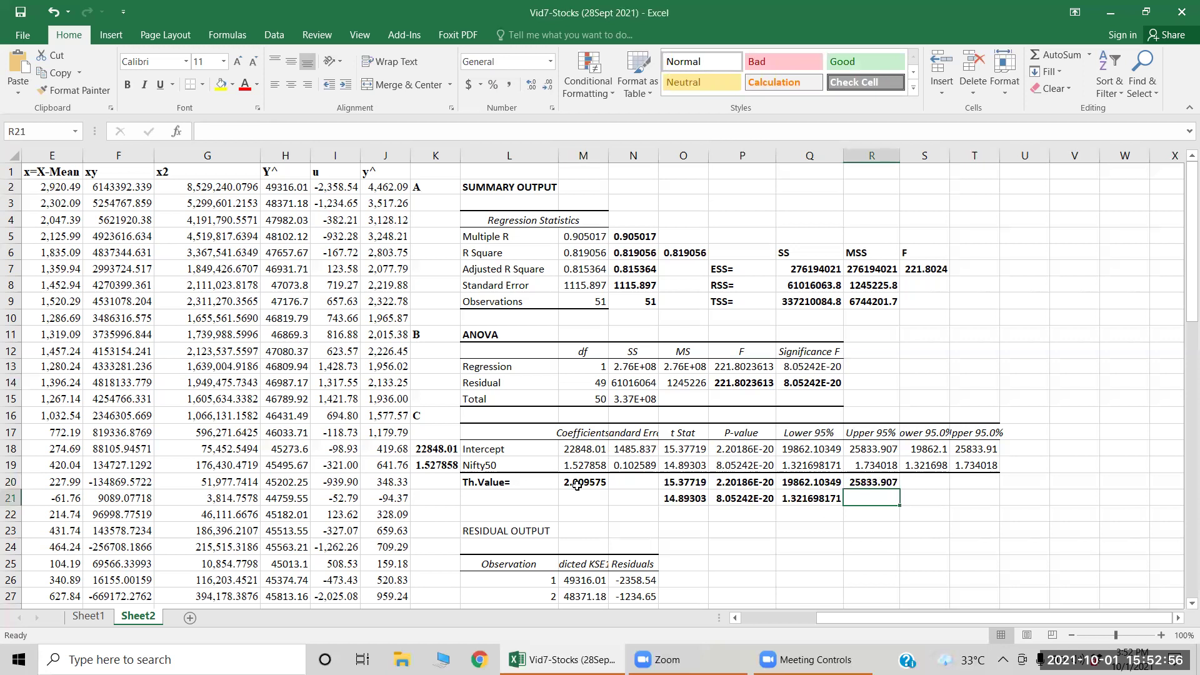
pyautogui.write('=')
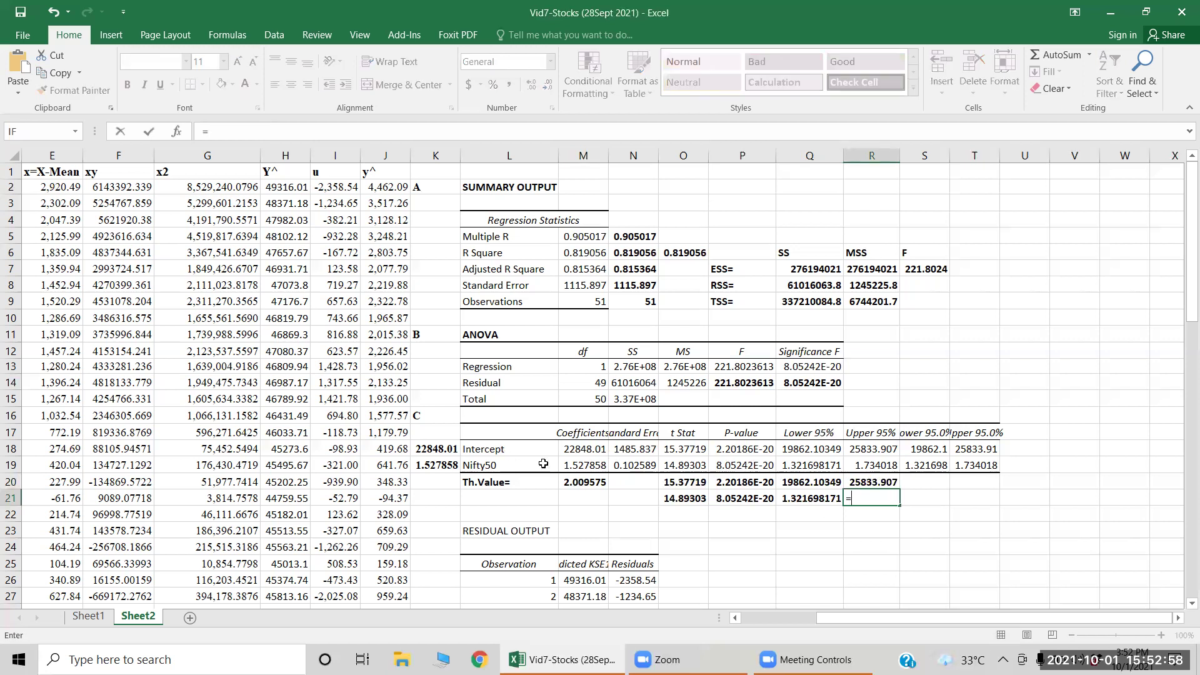
pyautogui.click(588, 462)
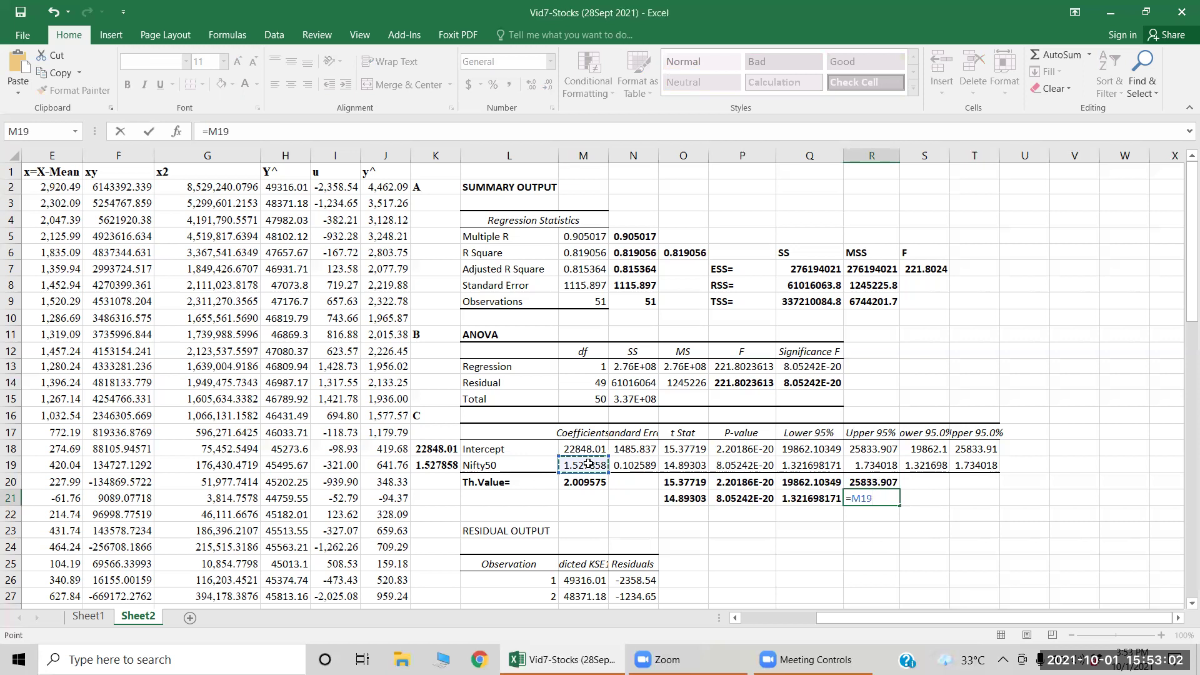
pyautogui.write('+')
pyautogui.click(628, 466)
pyautogui.write('*')
pyautogui.click(573, 487)
pyautogui.press('Return')
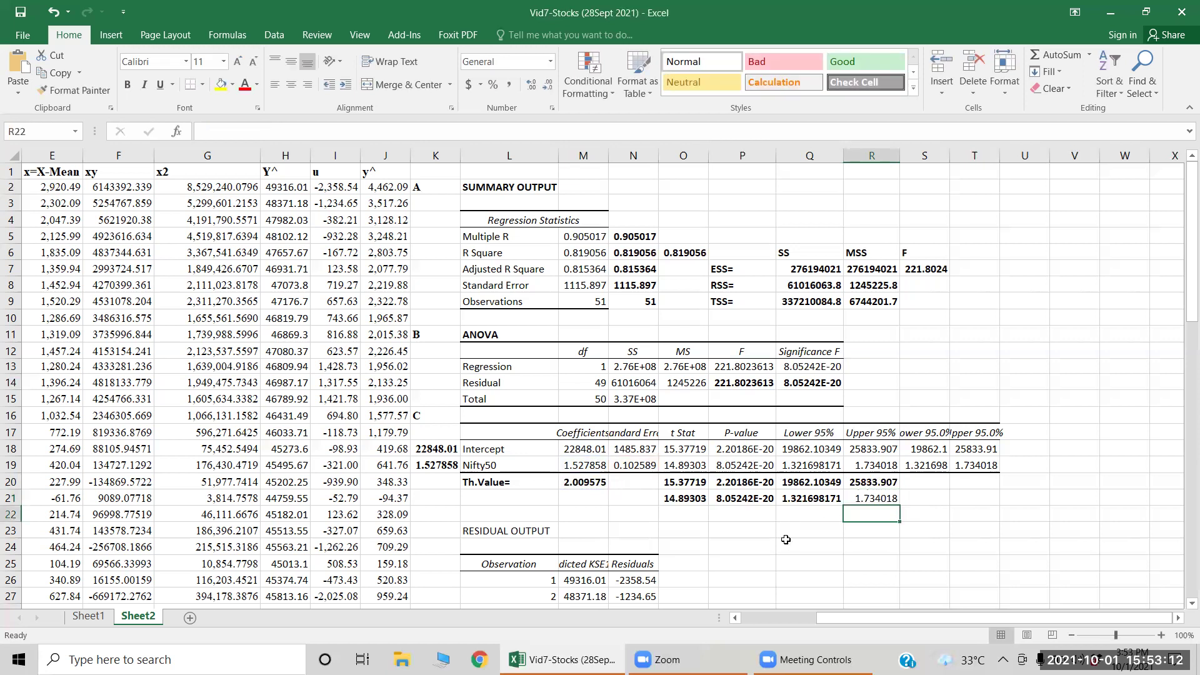
pyautogui.press('Up')
pyautogui.hotkey('ctrl', 'b')
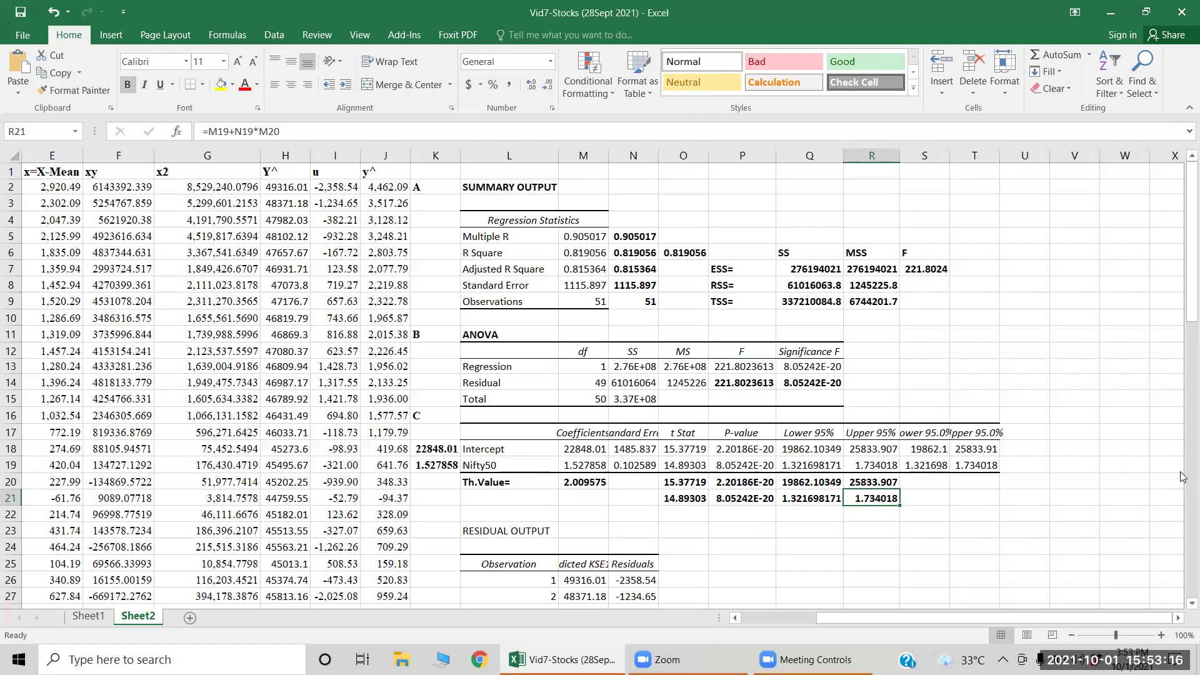
# Delete the duplicate Lower 95.0% and Upper 95.0% cells S16:T19, shifting the remaining cells left.
pyautogui.press('Up')
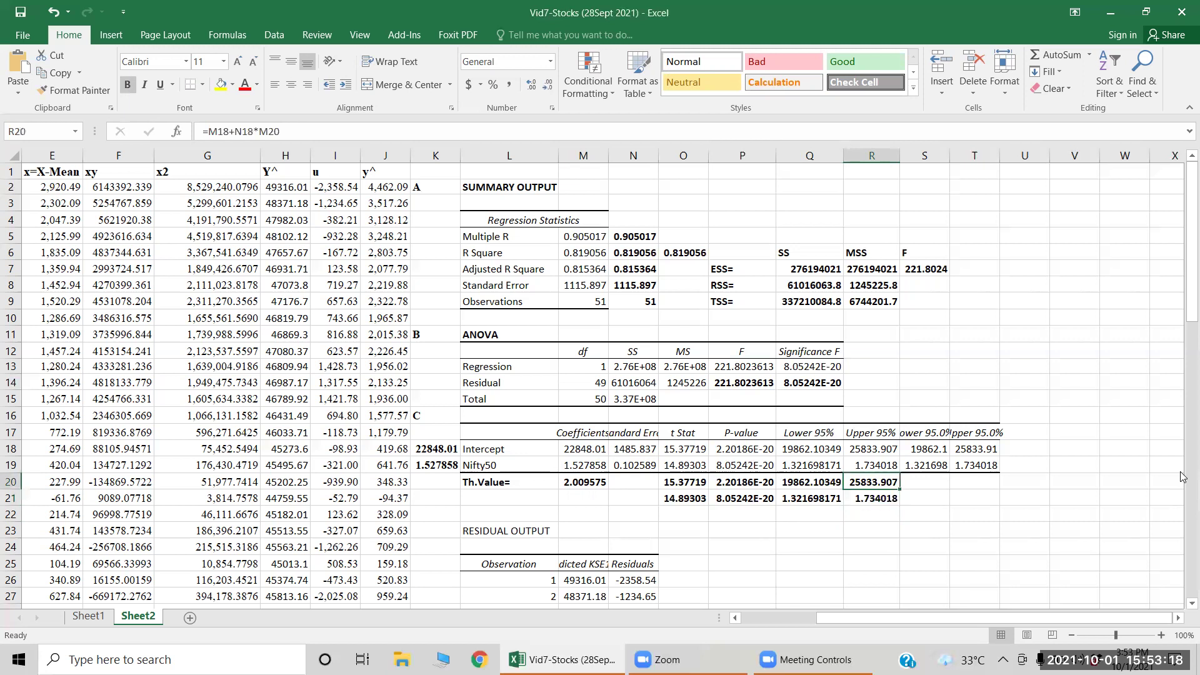
pyautogui.press('Up')
pyautogui.press('Up')
pyautogui.press('Up')
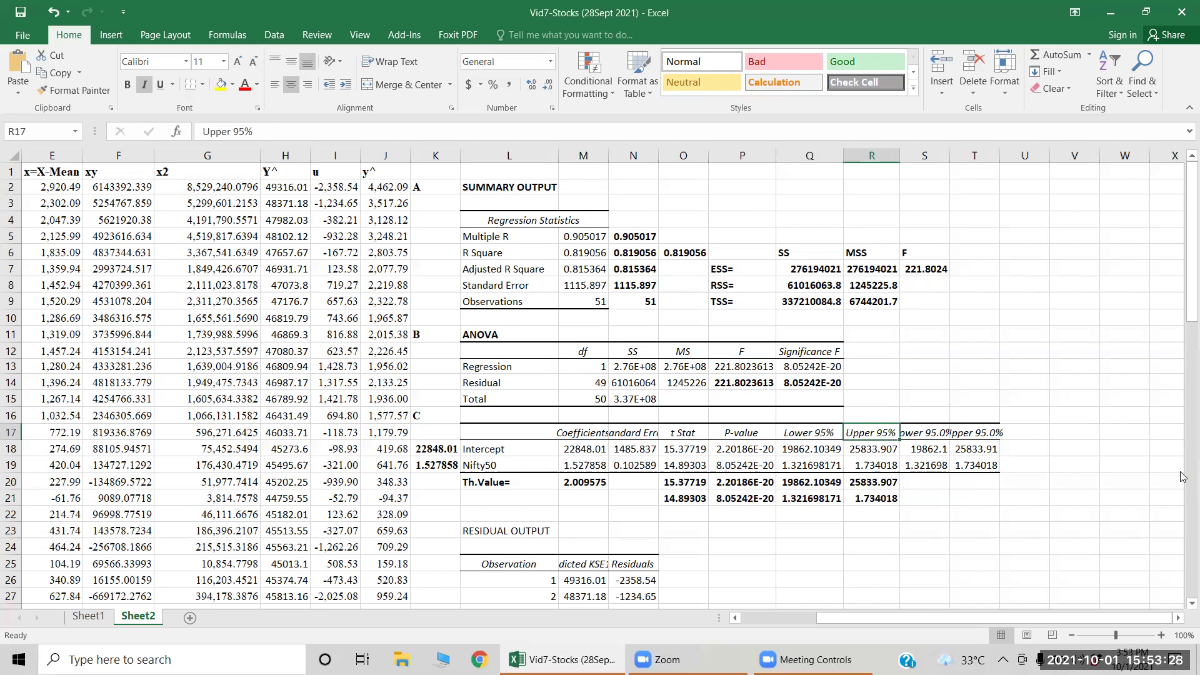
pyautogui.press('Left')
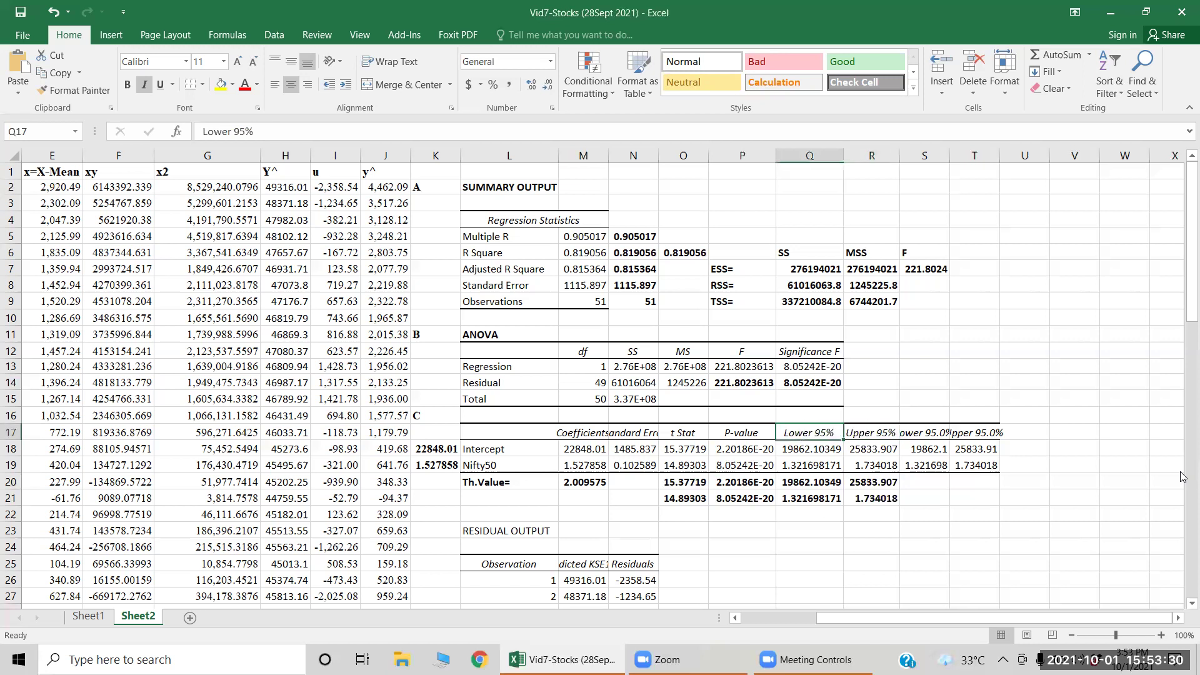
pyautogui.press('Right')
pyautogui.press('Right')
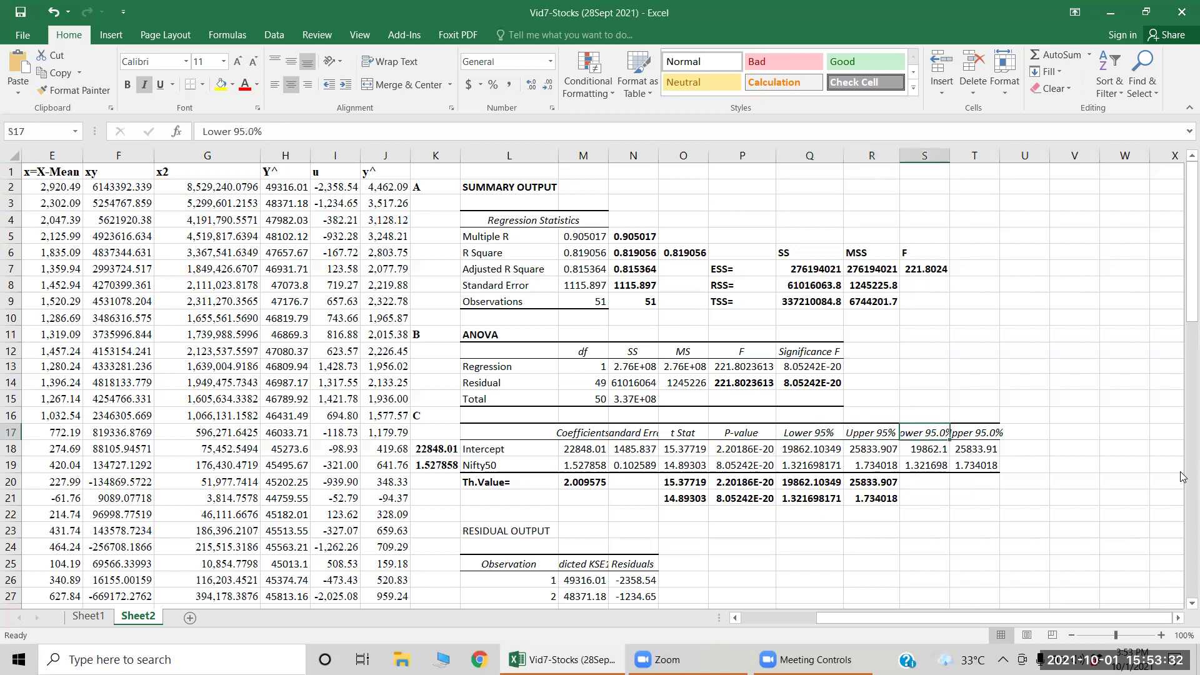
pyautogui.press('Up')
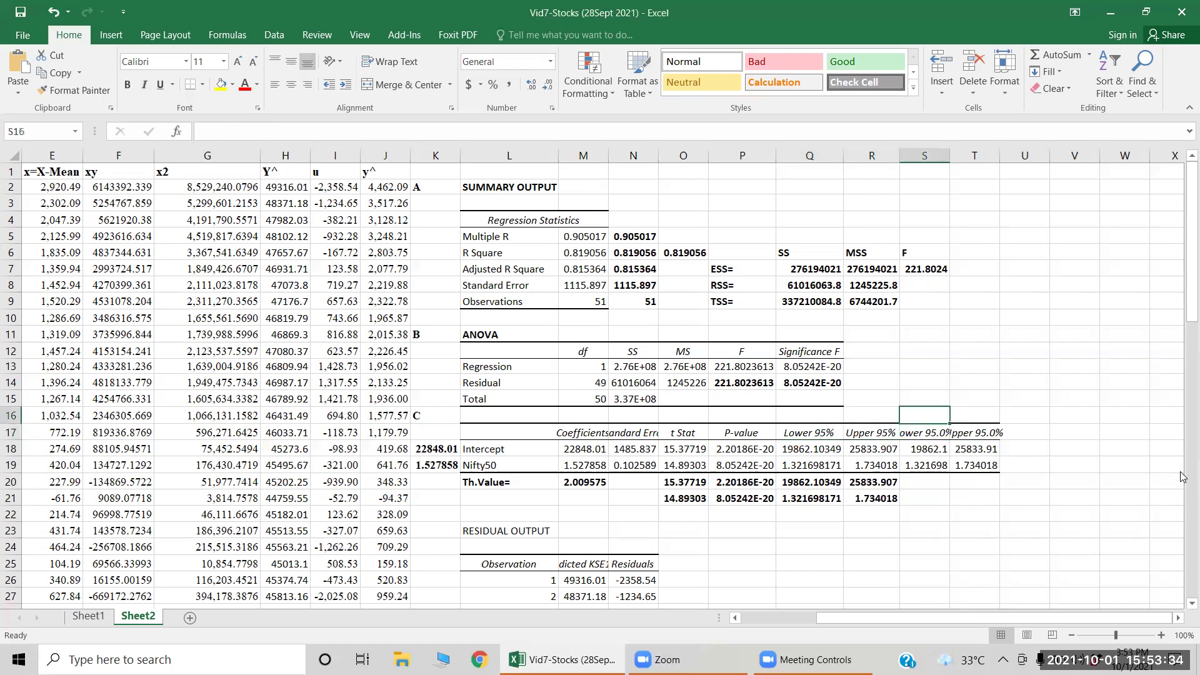
pyautogui.hotkey('shift', 'Down')
pyautogui.hotkey('shift', 'Down')
pyautogui.hotkey('shift', 'Down')
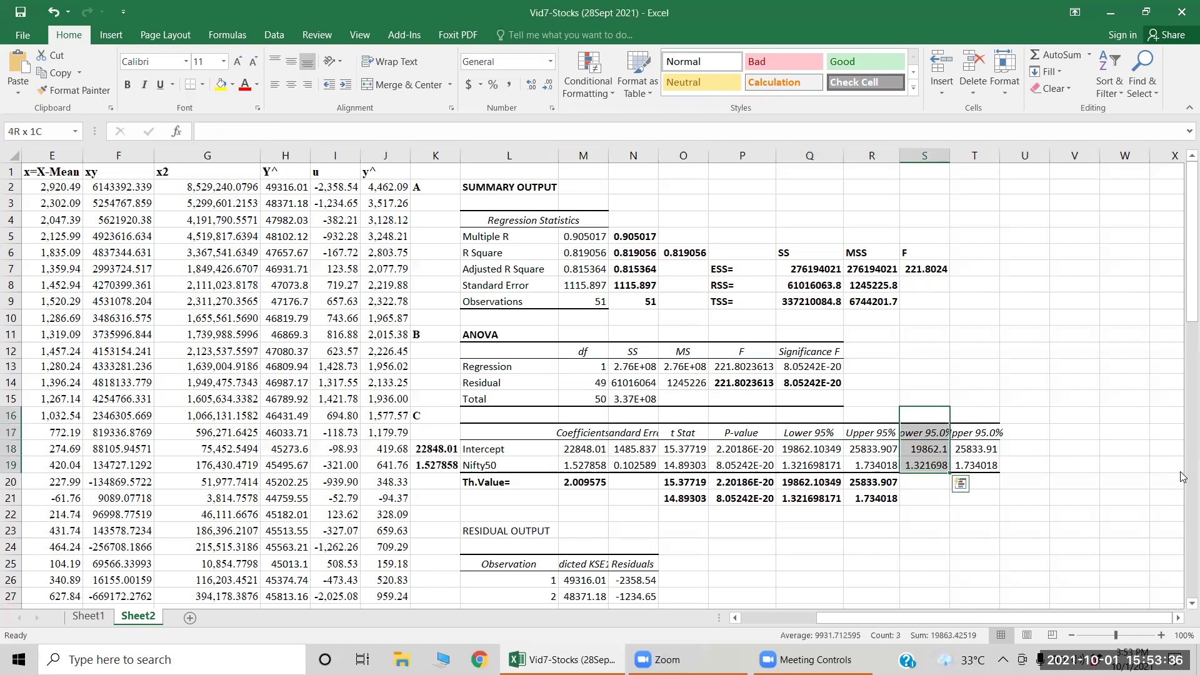
pyautogui.hotkey('shift', 'Right')
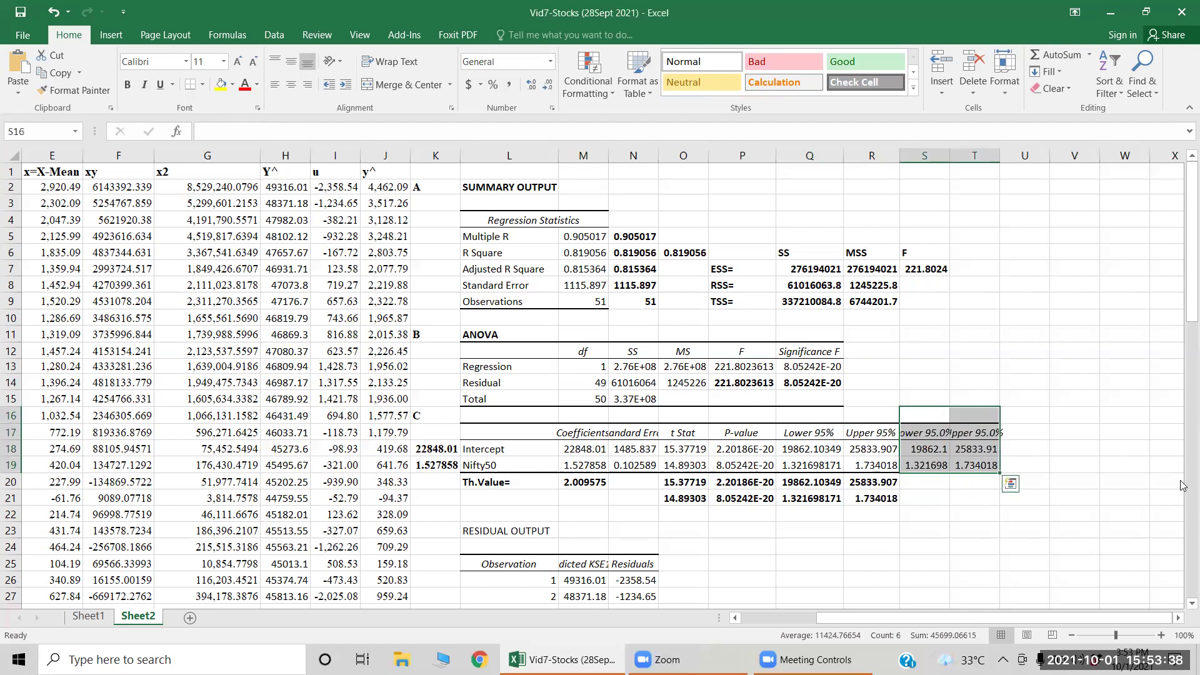
pyautogui.rightClick(971, 454)
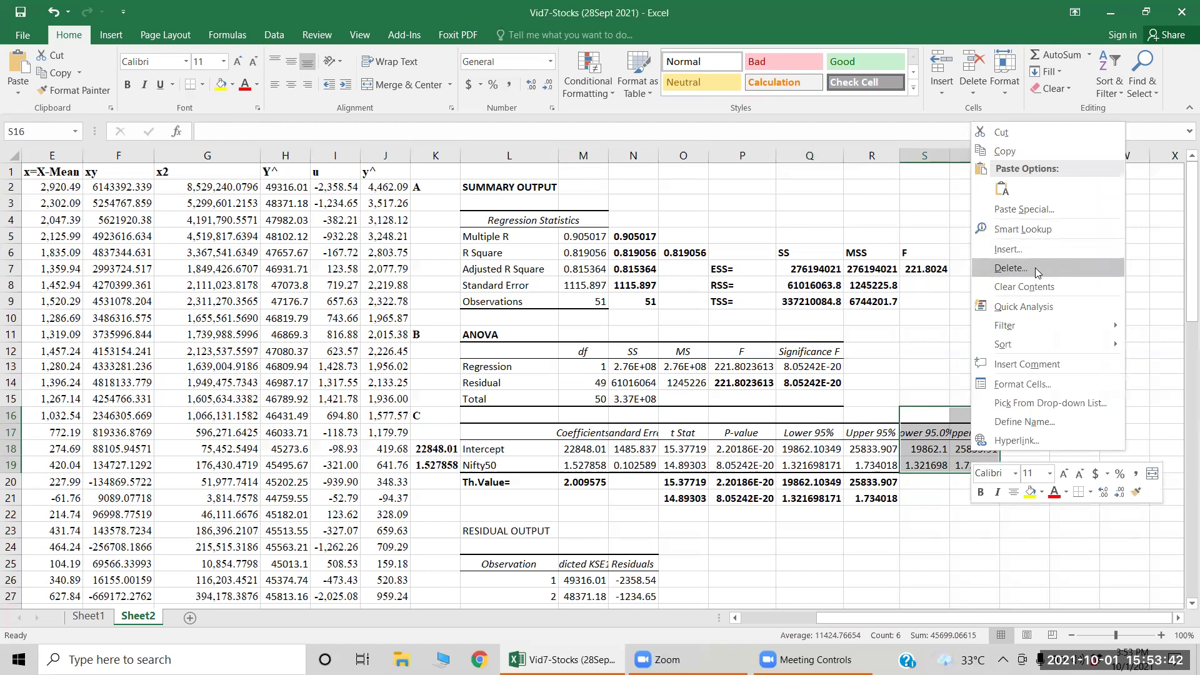
pyautogui.click(1034, 268)
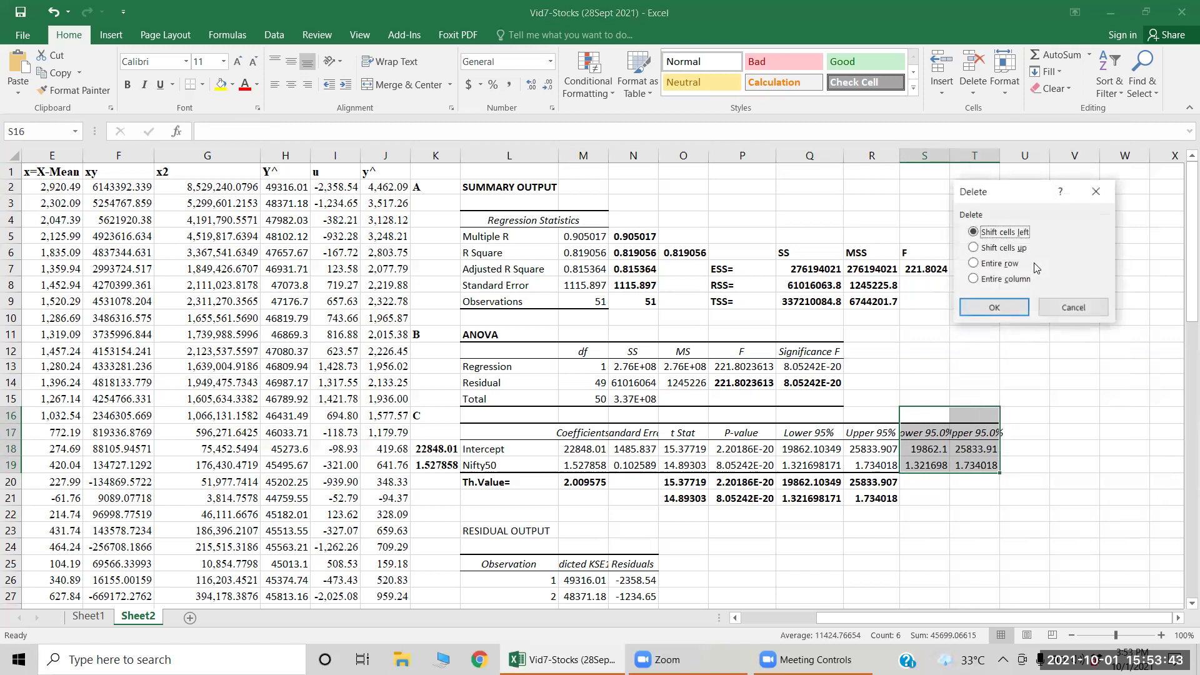
pyautogui.click(1002, 309)
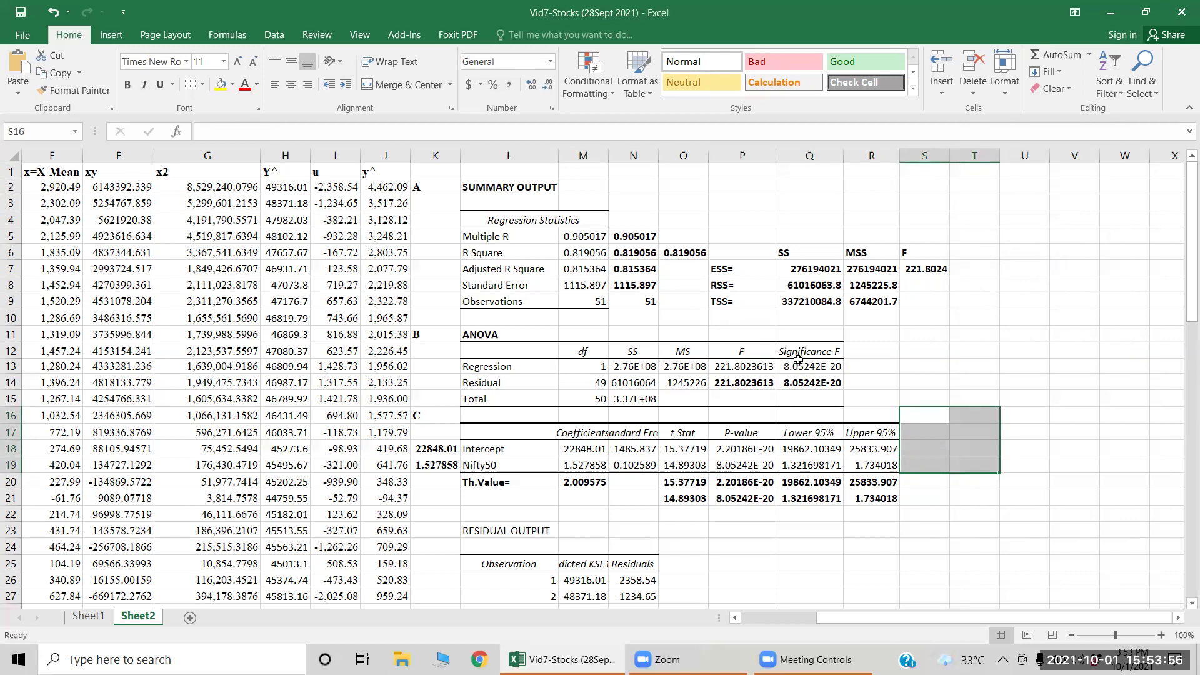
# Calculate the theoretical F value at 5% significance in P15 with =FINV(0.05,M13,M14).
pyautogui.click(759, 382)
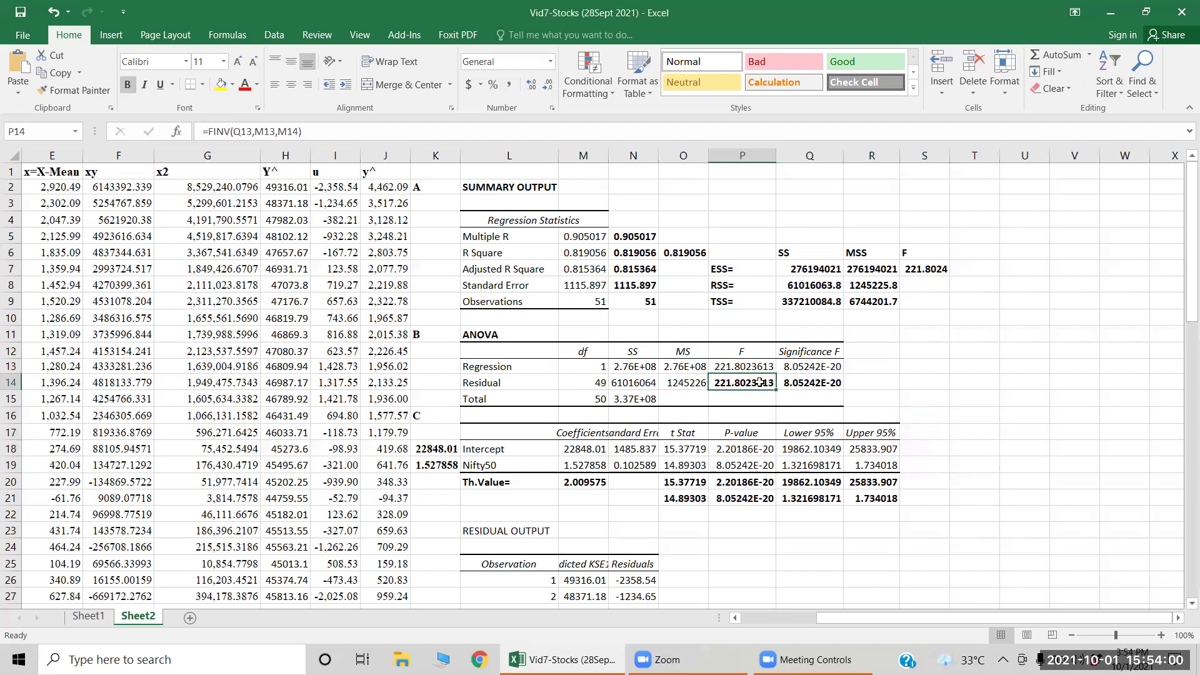
pyautogui.click(762, 400)
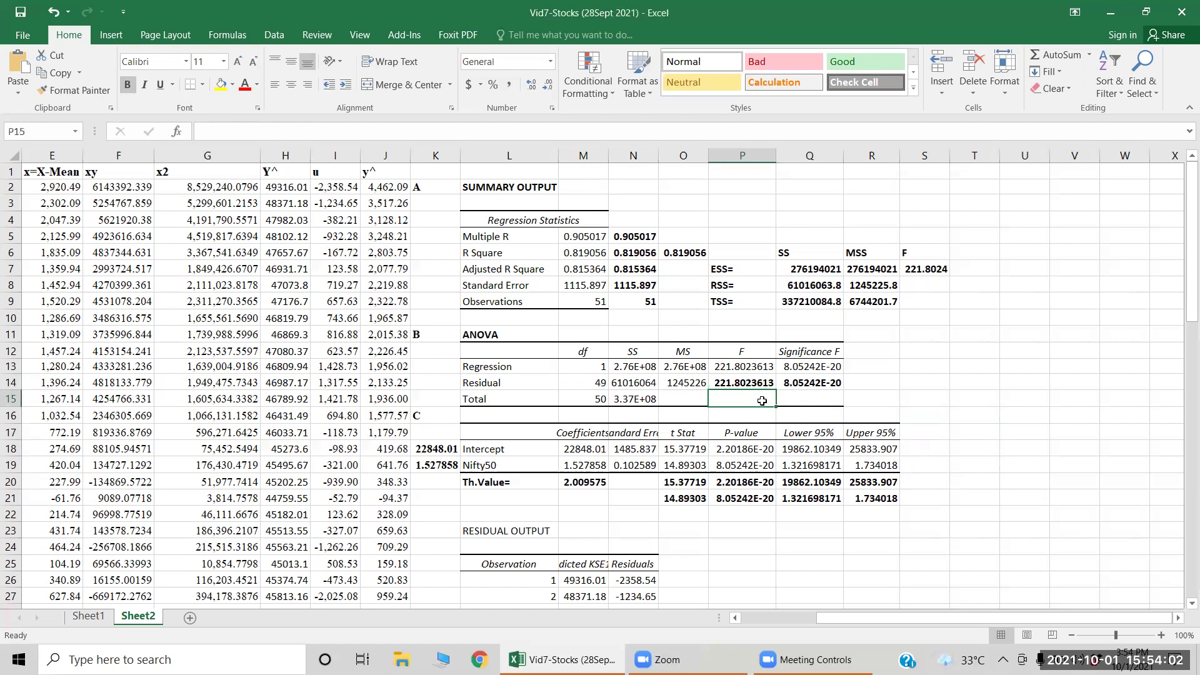
pyautogui.write('=')
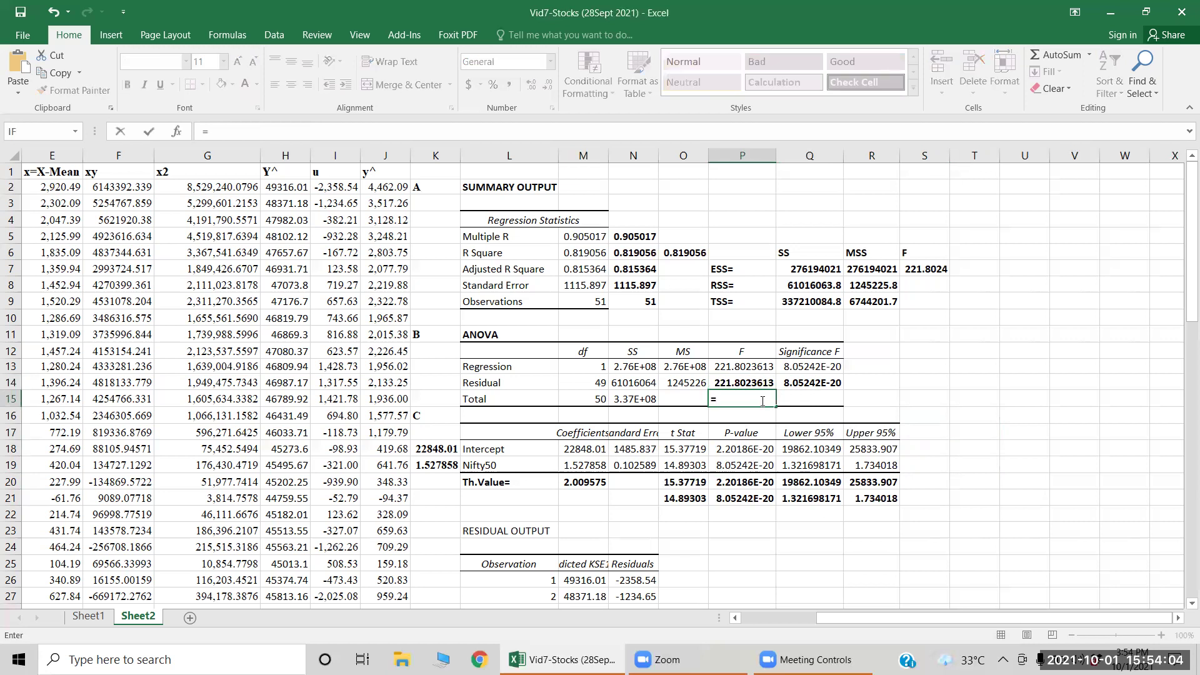
pyautogui.write('finv')
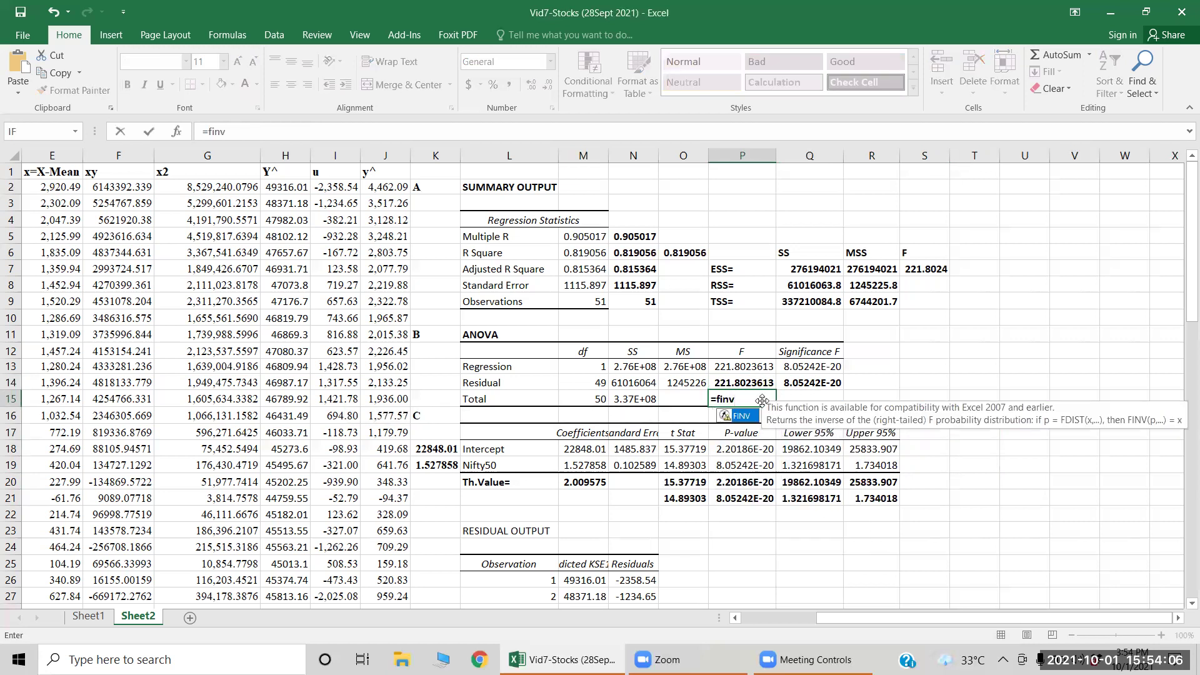
pyautogui.write('(')
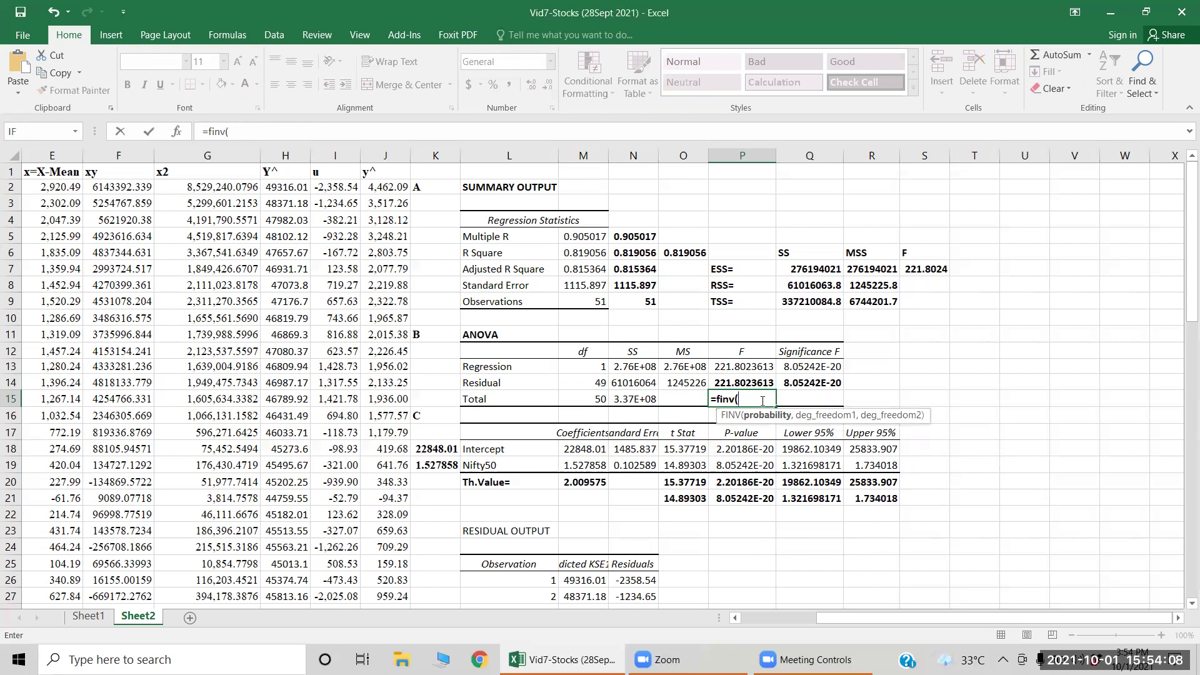
pyautogui.write('0.05,')
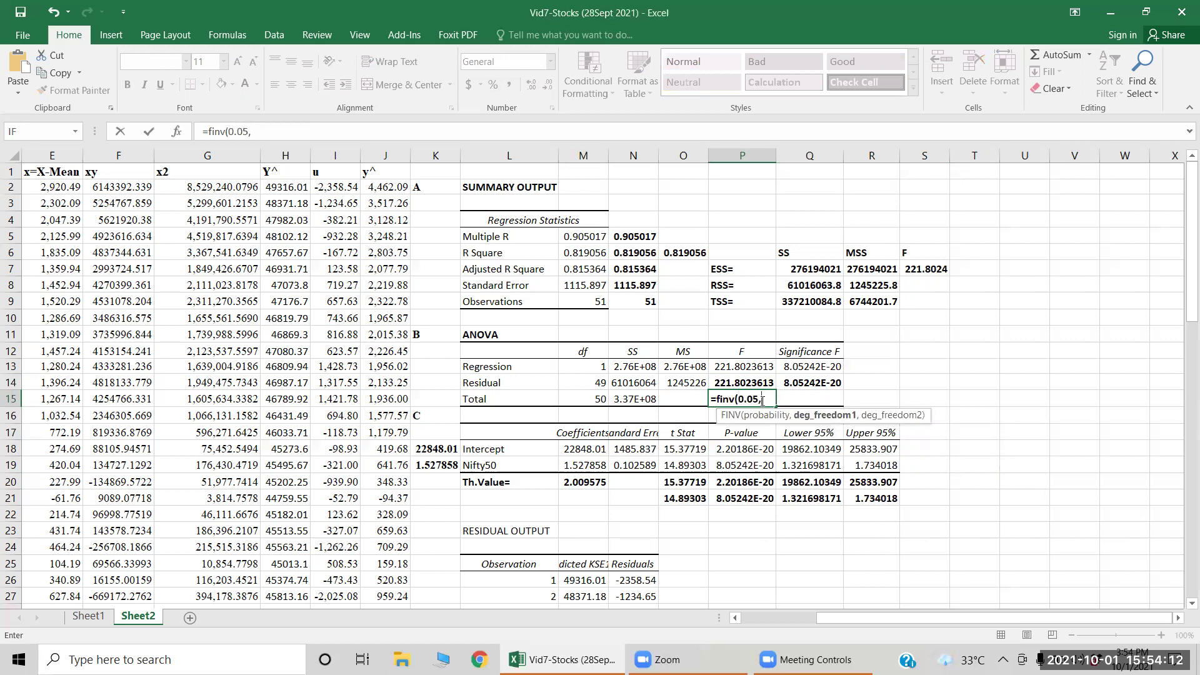
pyautogui.click(594, 364)
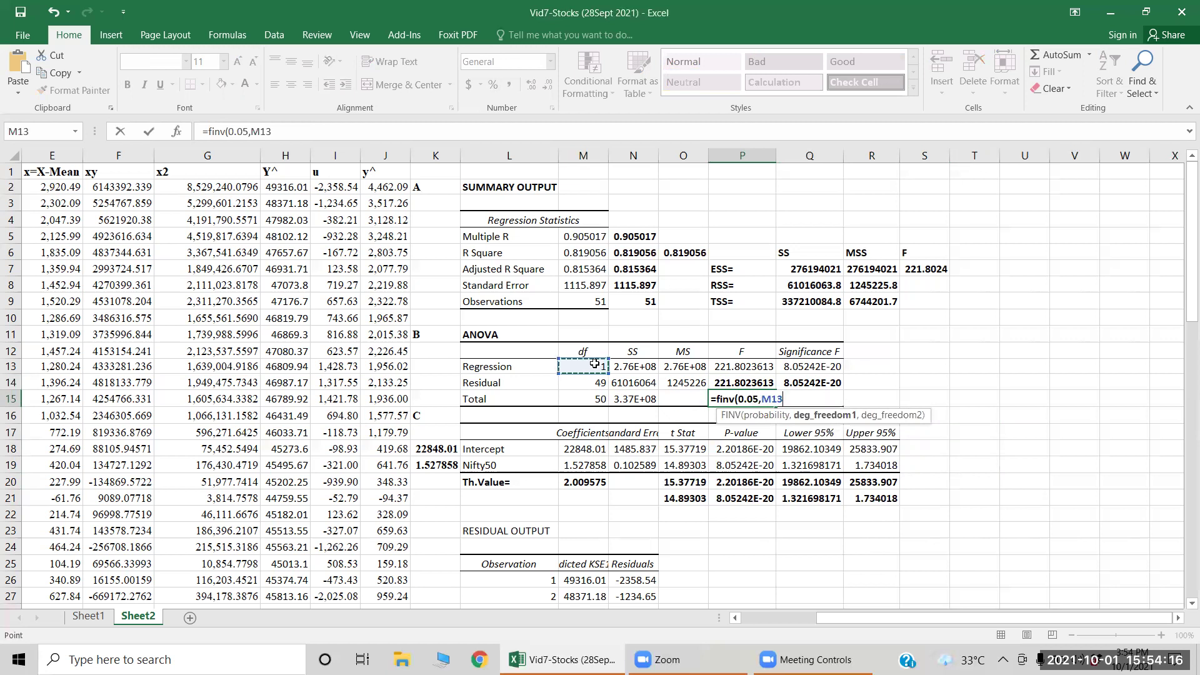
pyautogui.write(',')
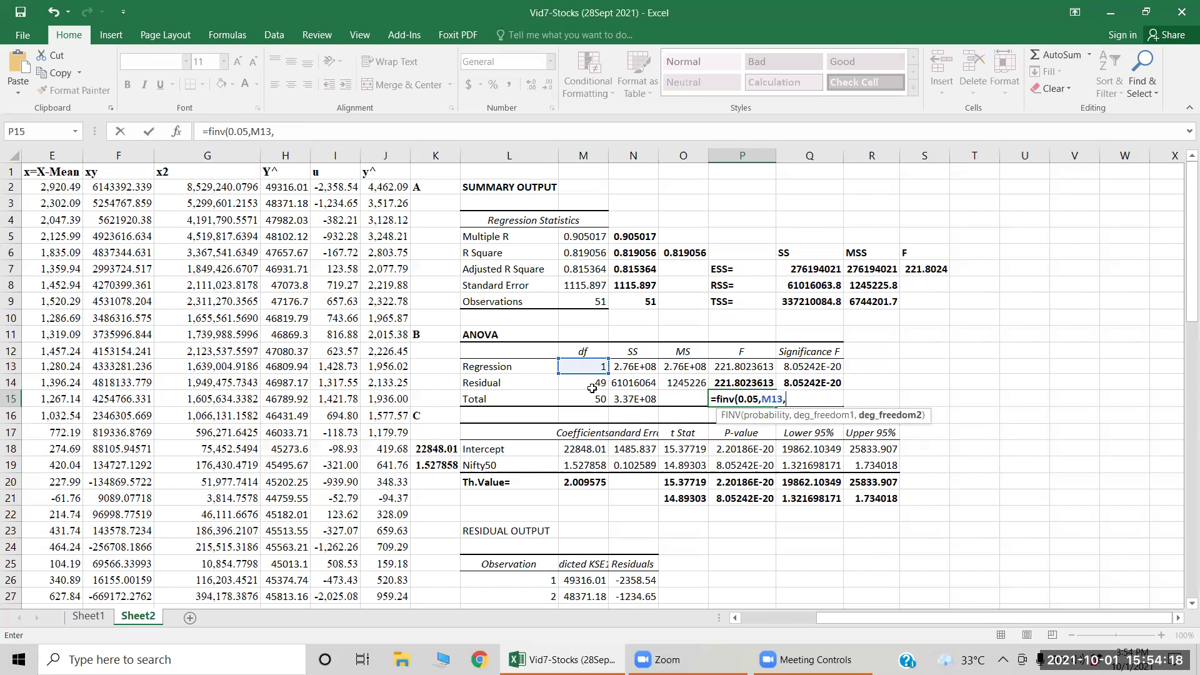
pyautogui.click(591, 384)
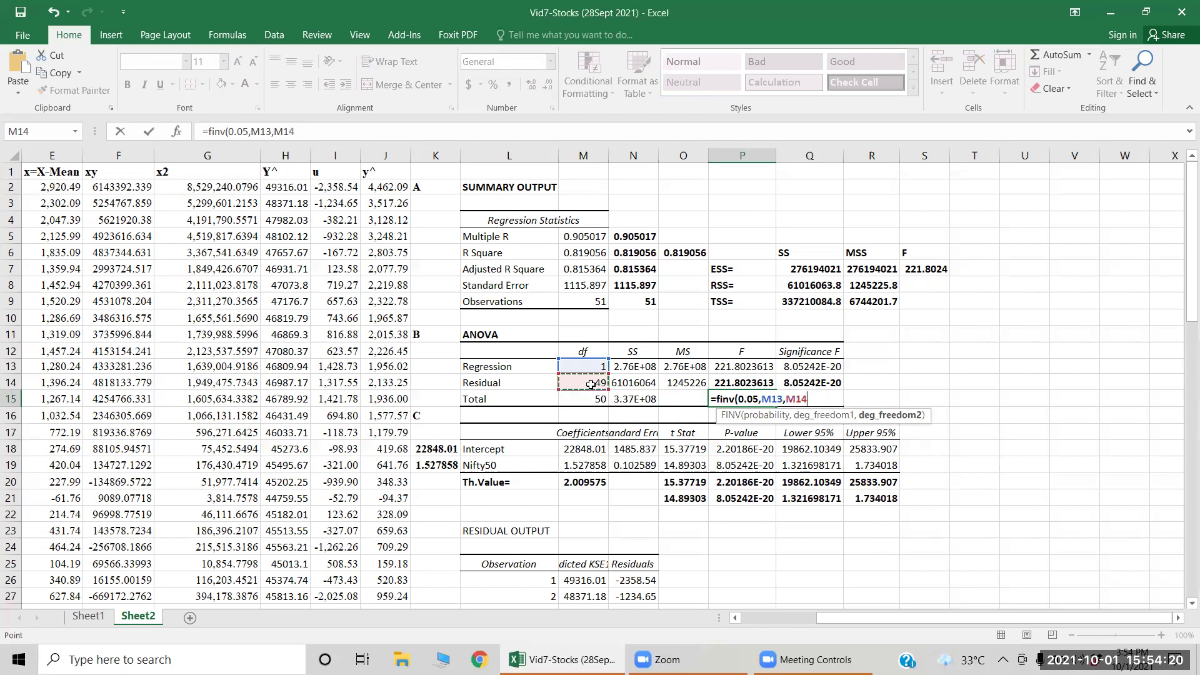
pyautogui.press('Return')
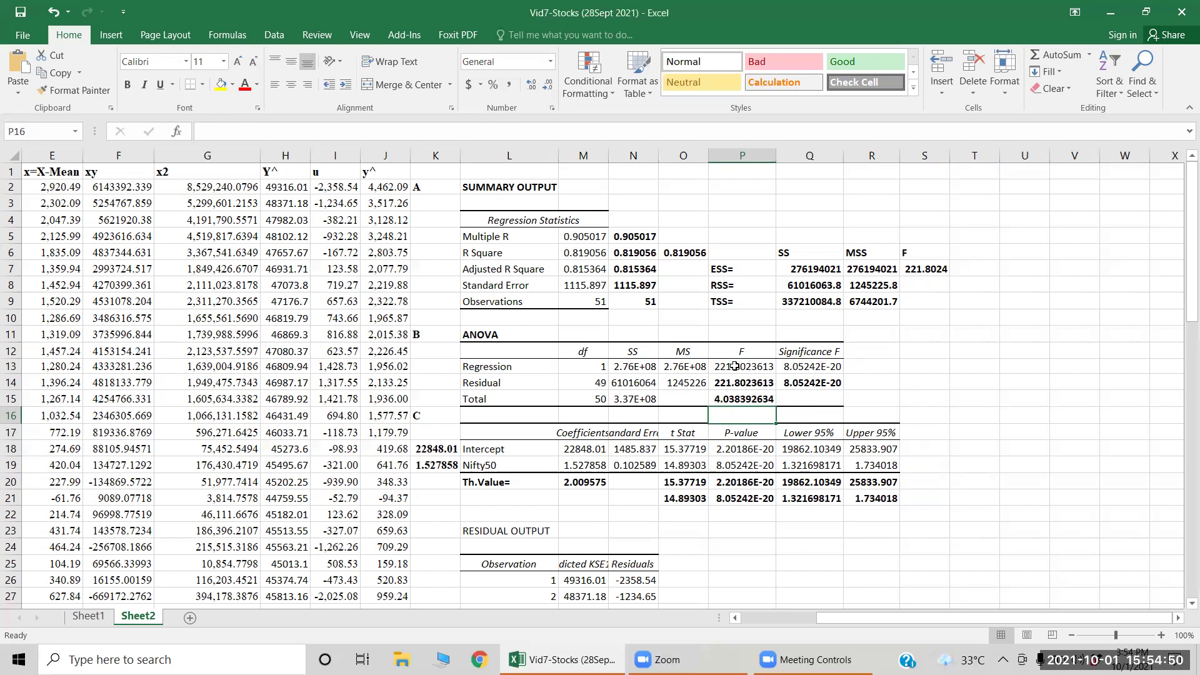
# Review the theoretical F value in P15, and compare the theoretical t value in M20 with the intercept's t Stat in O18.
pyautogui.click(747, 401)
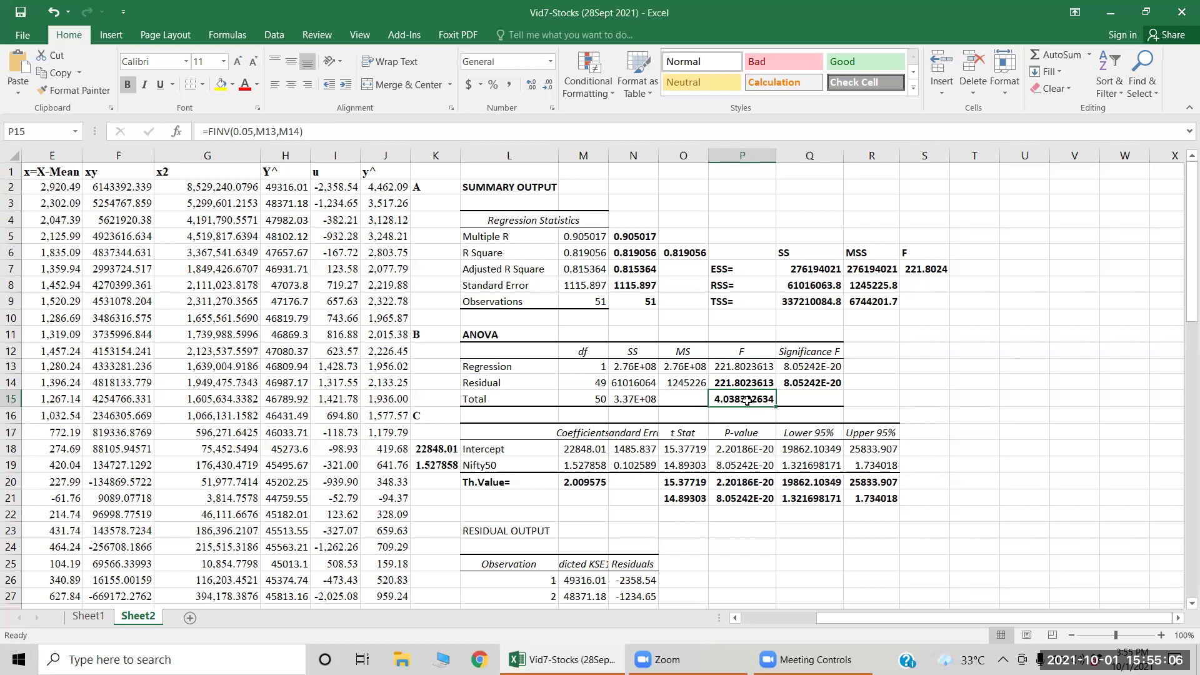
pyautogui.press('Down')
pyautogui.press('Down')
pyautogui.press('Down')
pyautogui.press('Down')
pyautogui.press('Down')
pyautogui.press('Left')
pyautogui.press('Left')
pyautogui.press('Left')
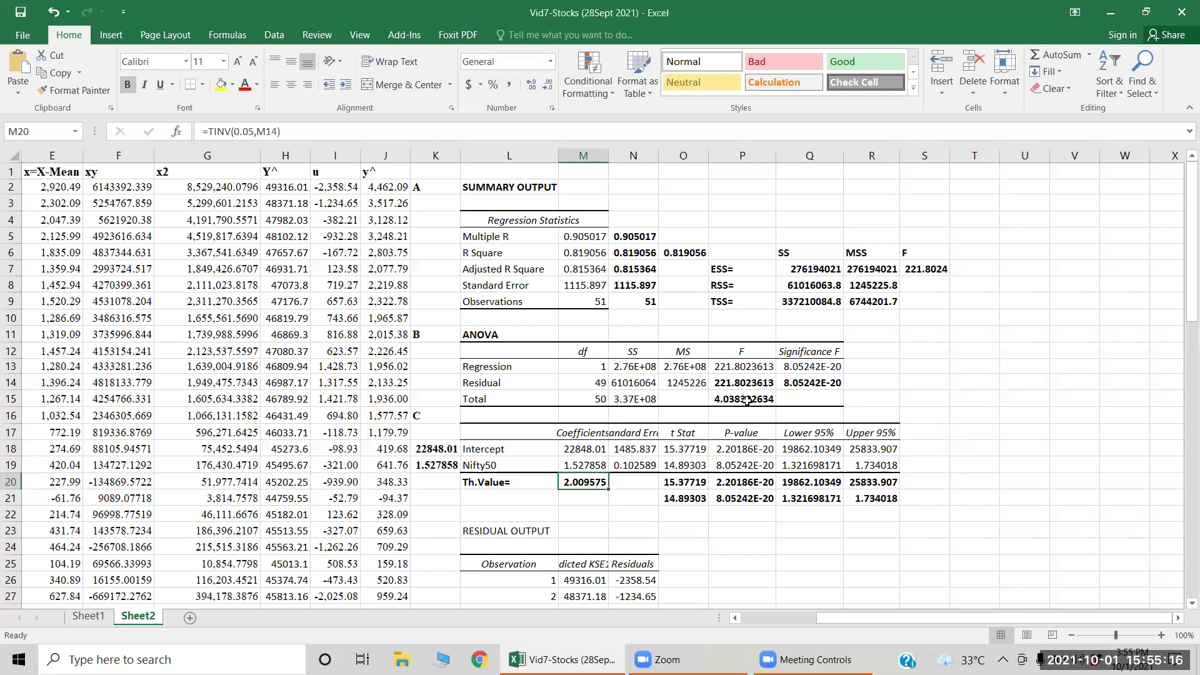
pyautogui.press('Up')
pyautogui.press('Up')
pyautogui.press('Right')
pyautogui.press('Right')
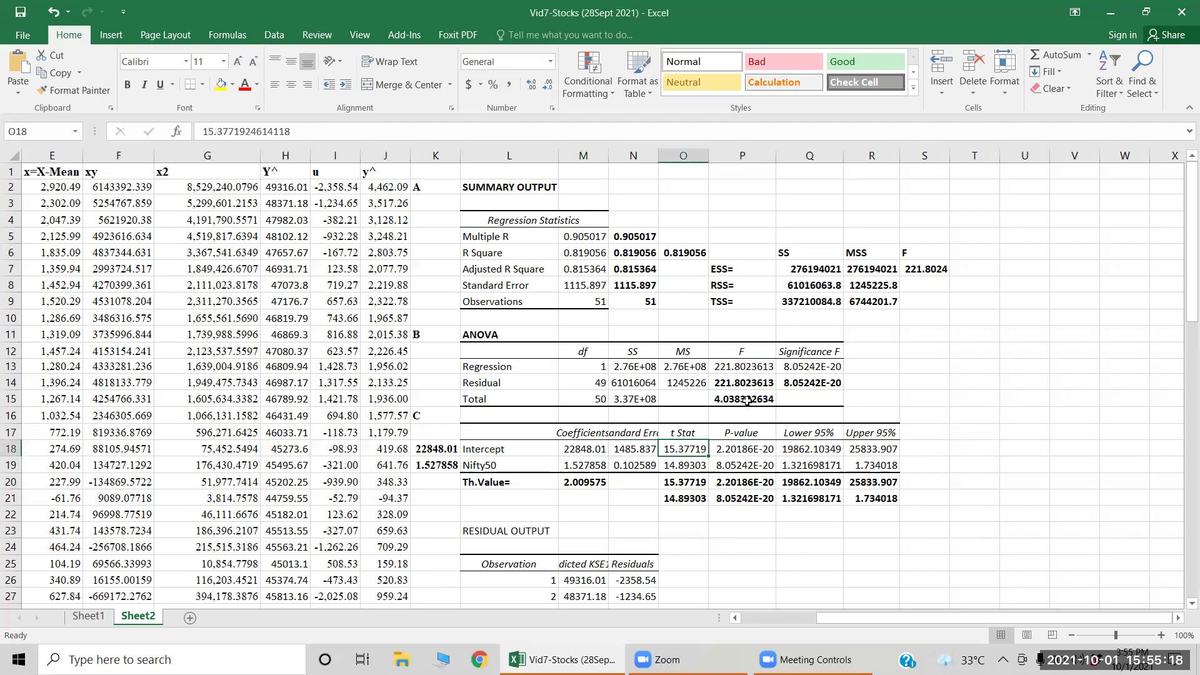
pyautogui.press('Down')
pyautogui.press('Down')
pyautogui.press('Left')
pyautogui.press('Left')
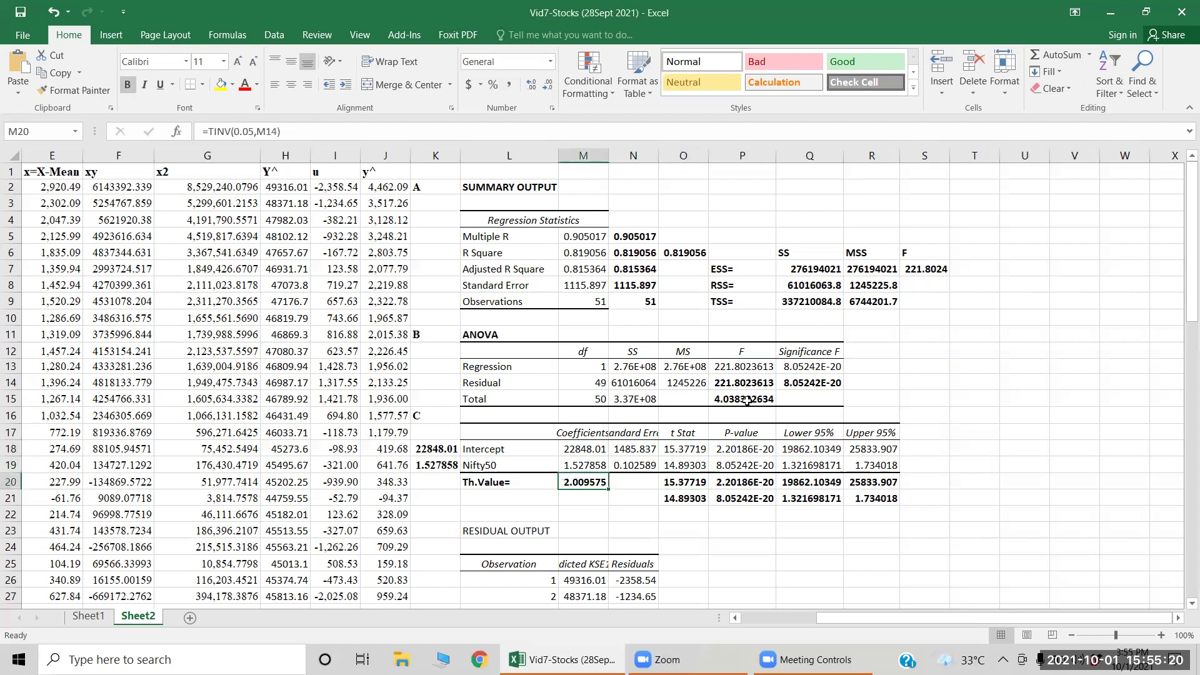